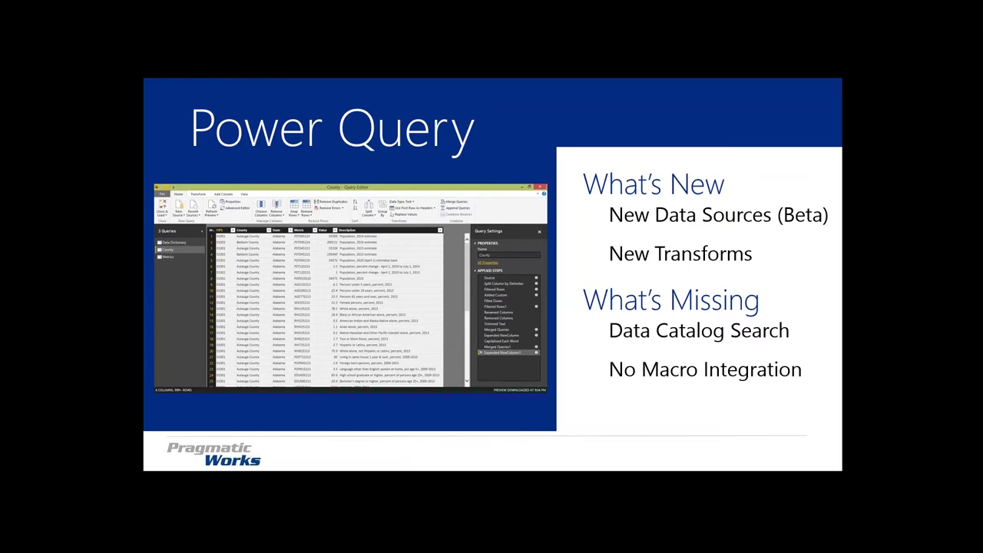
# - Leave the slideshow and switch to the Module 7 workbook in Excel to review the EmployeeFinalResults query's loaded rows
pyautogui.press('Escape')
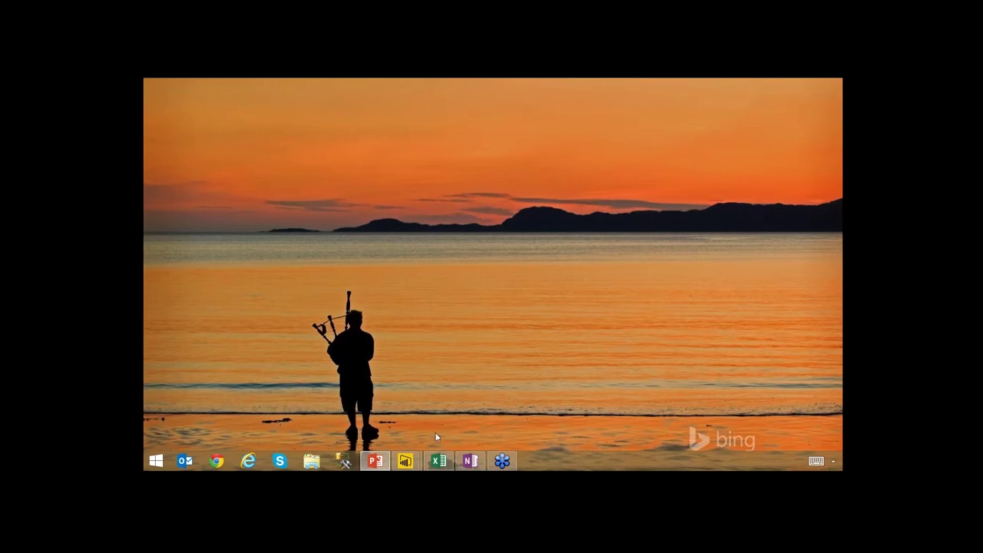
pyautogui.click(438, 461)
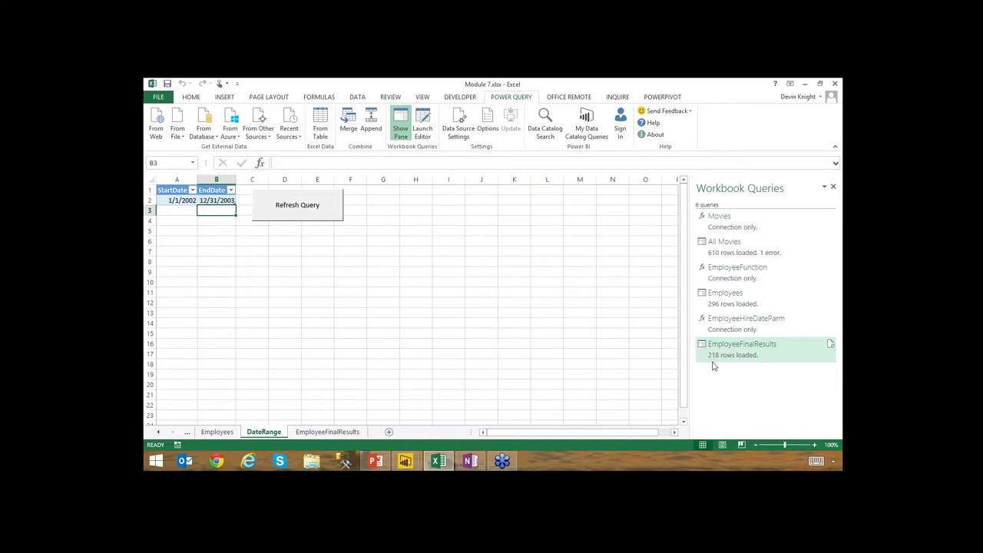
pyautogui.moveTo(711, 366)
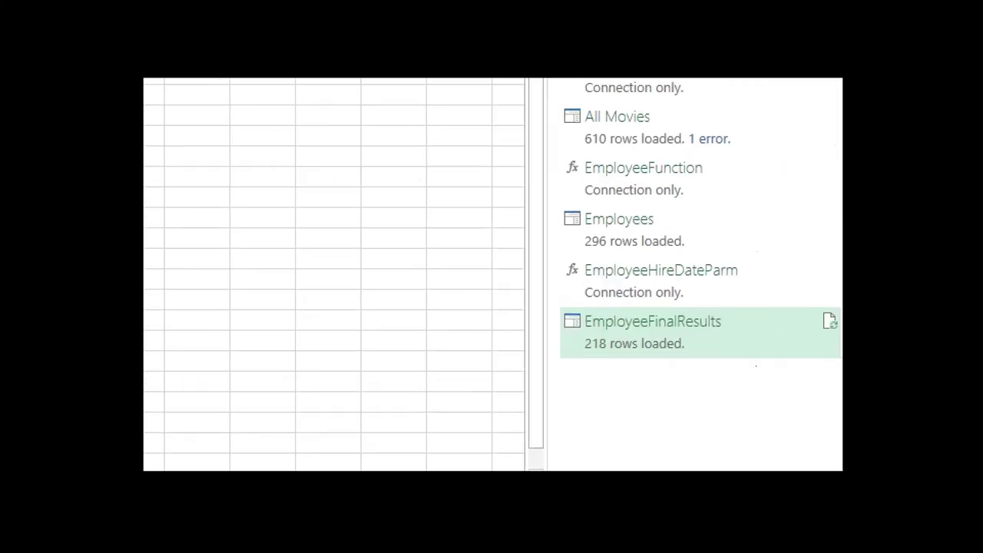
pyautogui.moveTo(538, 308)
pyautogui.mouseDown()
pyautogui.moveTo(729, 374)
pyautogui.moveTo(812, 383)
pyautogui.moveTo(841, 370)
pyautogui.mouseUp()
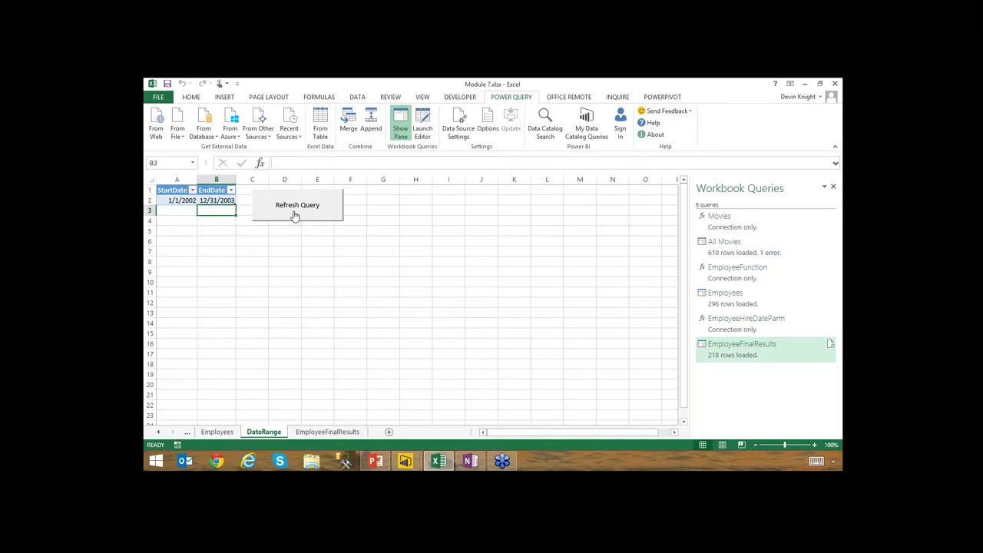
# - Set the EndDate on the DateRange sheet to 12/31/2002 and refresh the query
pyautogui.click(221, 199)
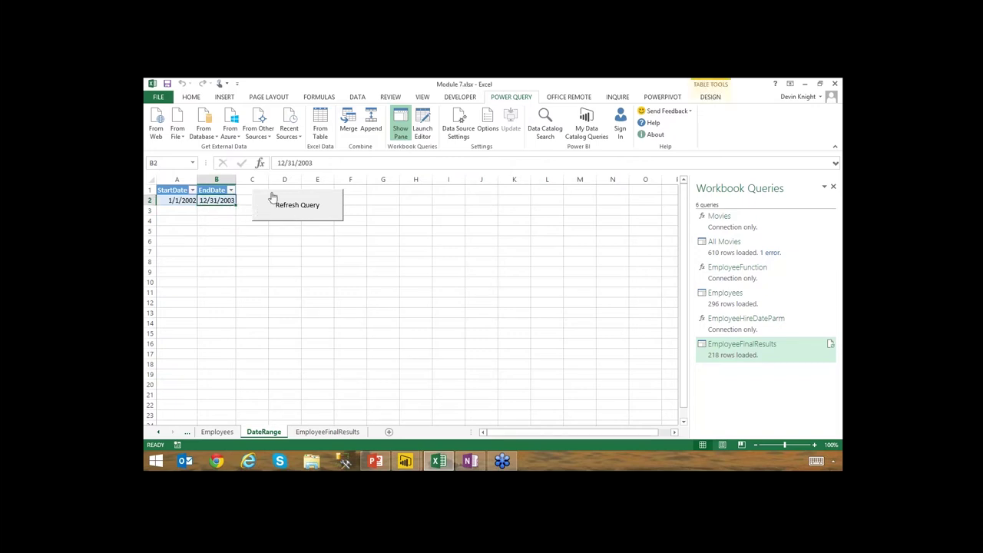
pyautogui.press('F2')
pyautogui.press('BackSpace')
pyautogui.write('2')
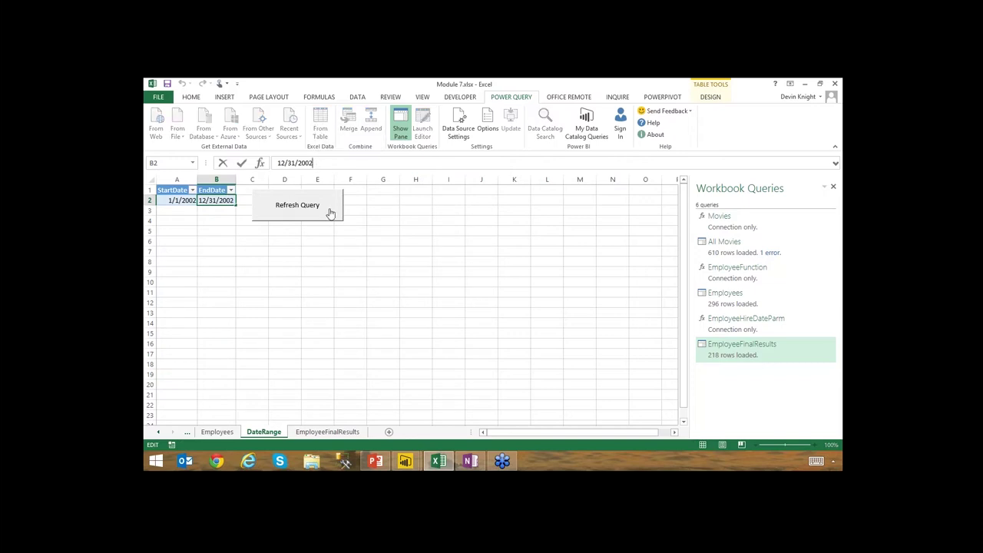
pyautogui.press('Return')
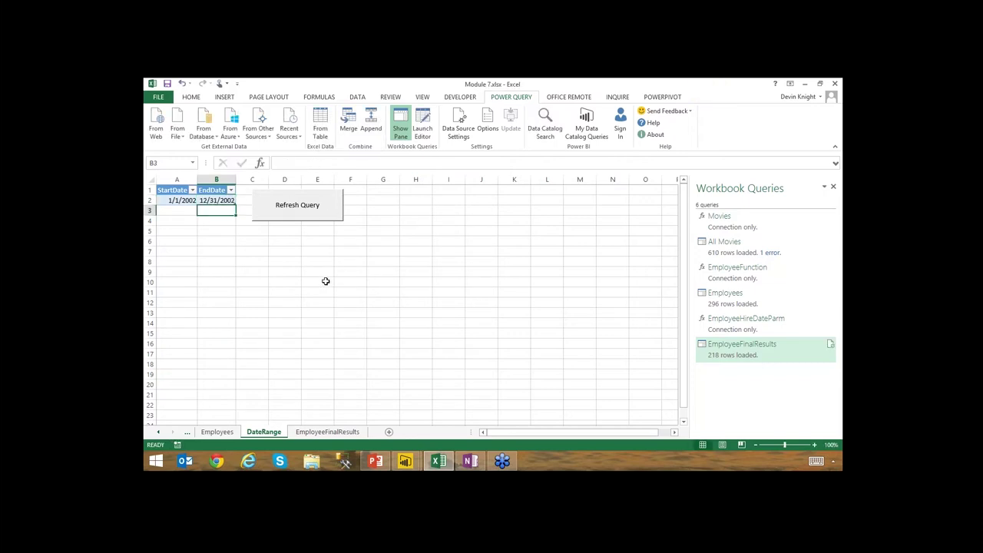
pyautogui.click(314, 218)
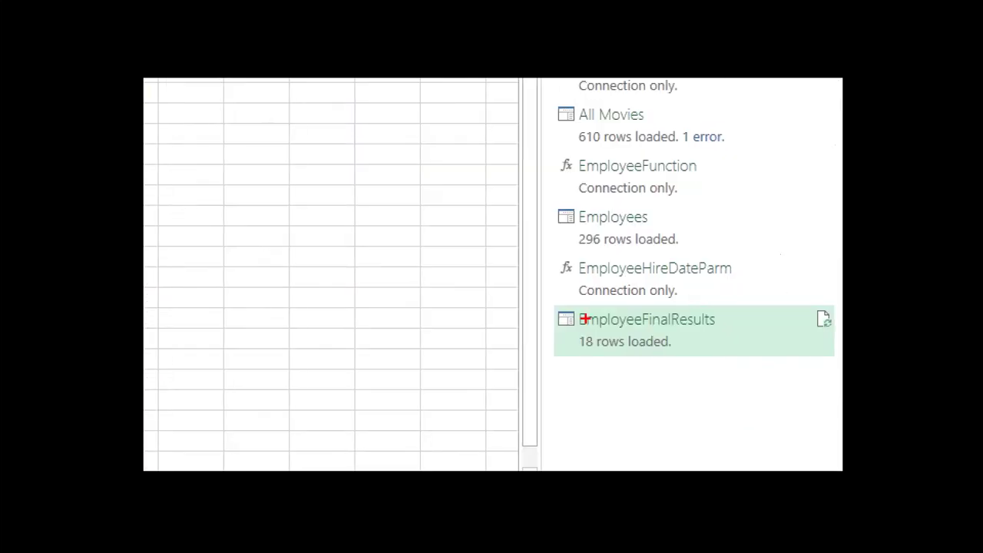
pyautogui.moveTo(551, 303); pyautogui.dragTo(778, 356)
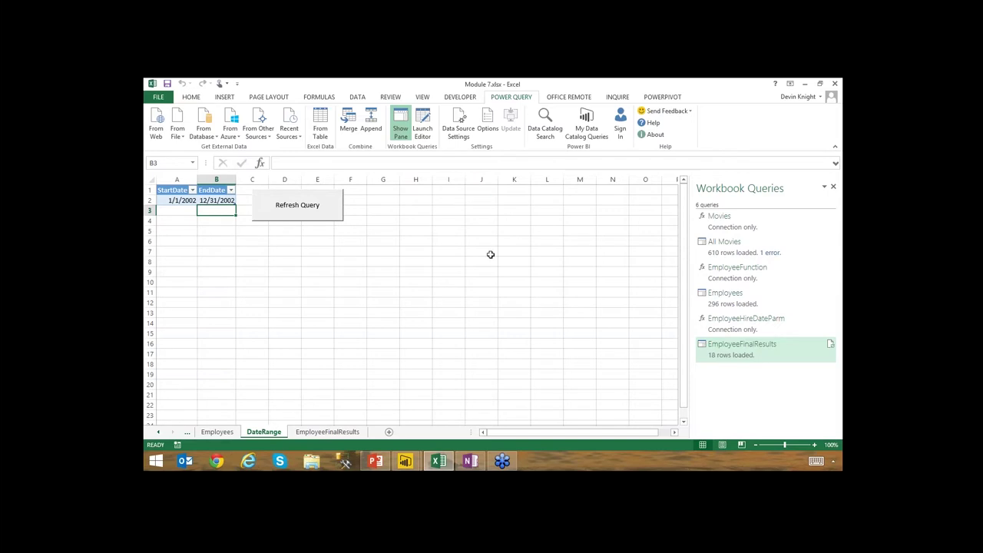
# - Launch a new Power BI Desktop window
pyautogui.click(175, 199)
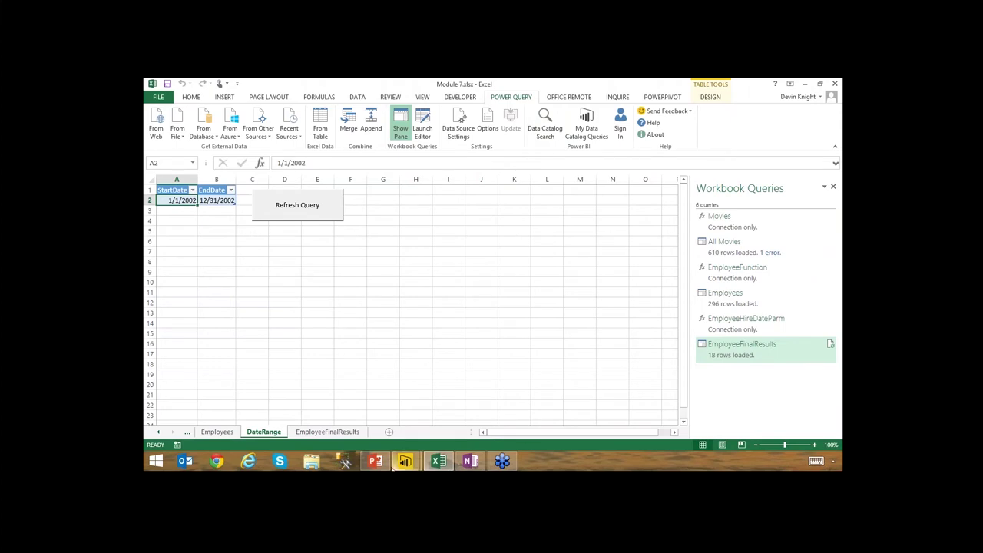
pyautogui.rightClick(405, 462)
pyautogui.click(396, 375)
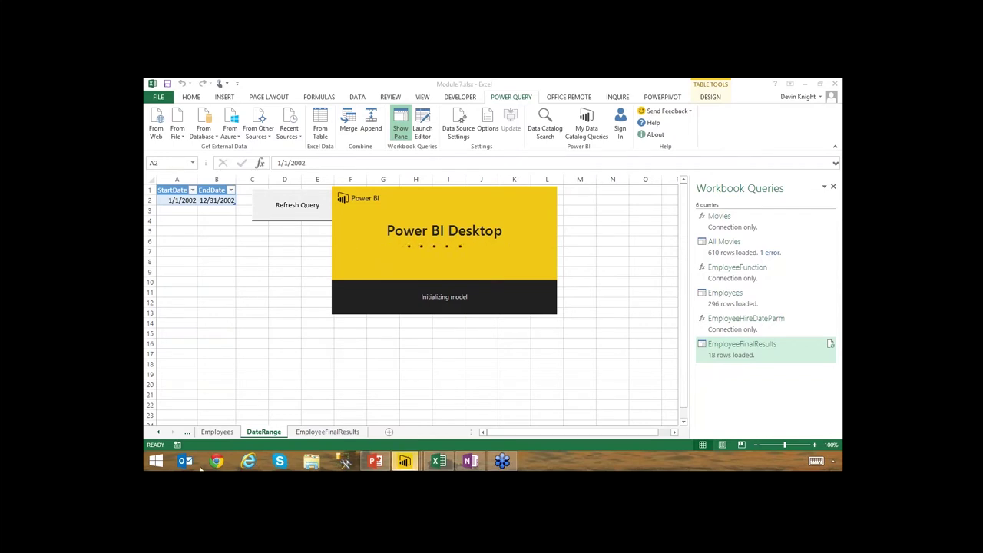
# - Switch to Chrome, go to quickfacts.census.gov and open the download page for the full data set
pyautogui.click(216, 461)
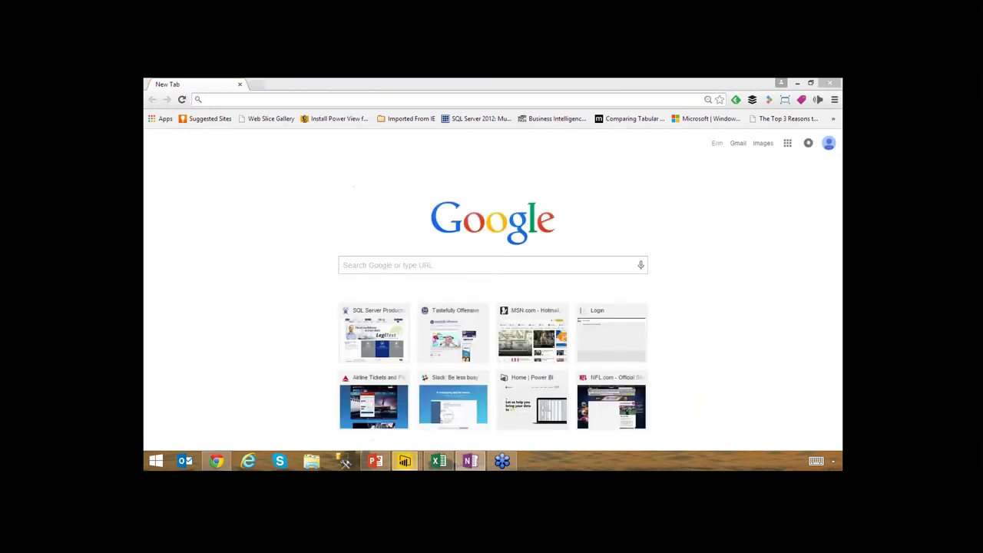
pyautogui.write('quickfacts.census.gov/')
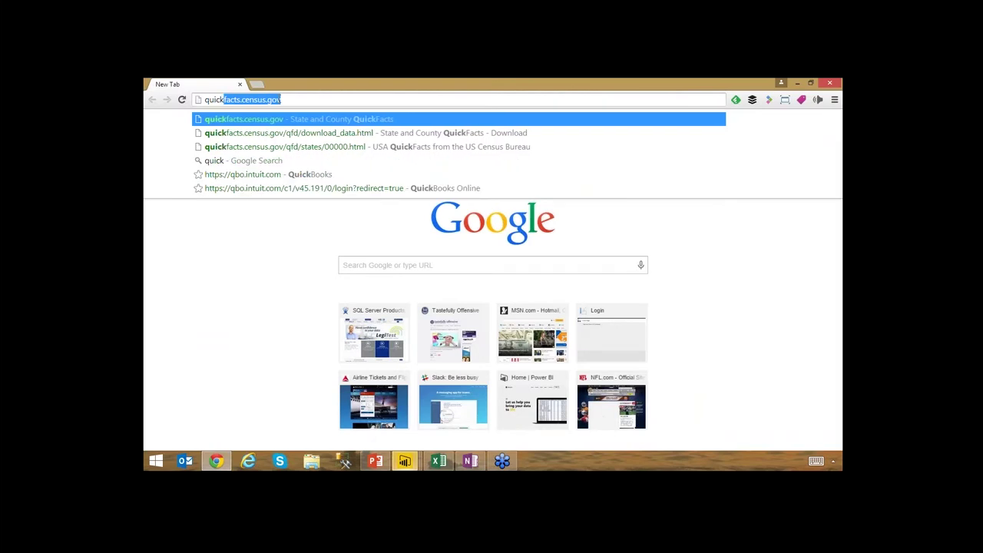
pyautogui.press('Return')
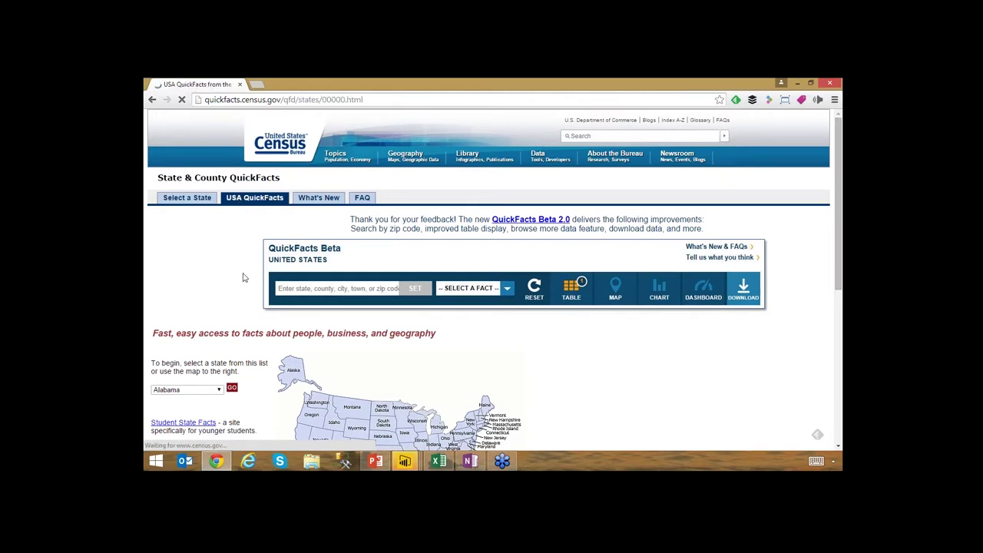
pyautogui.scroll(-2, 246, 277)
pyautogui.scroll(-20, 438, 276)
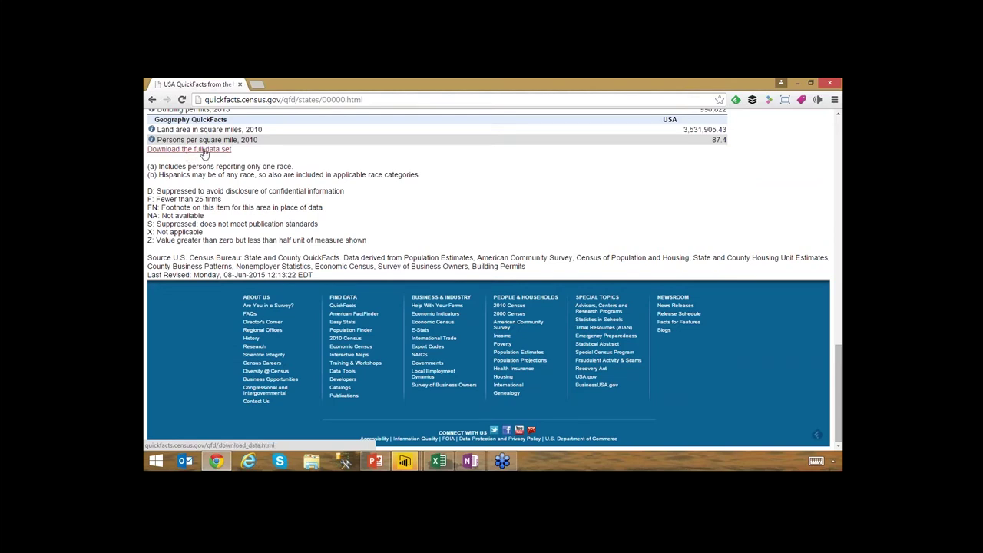
pyautogui.click(204, 150)
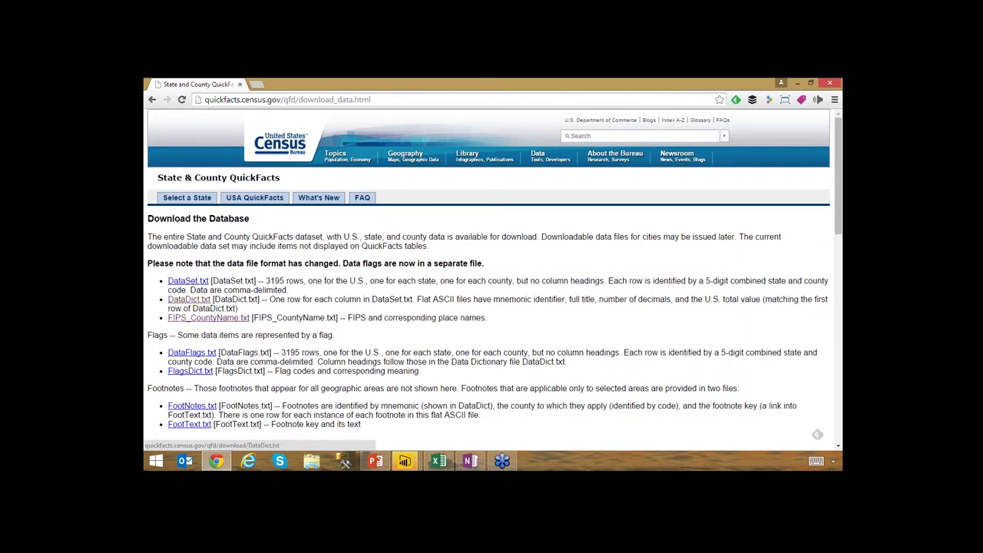
# - Copy the link address of the FIPS_CountyName.txt file
pyautogui.click(184, 282)
pyautogui.rightClick(206, 321)
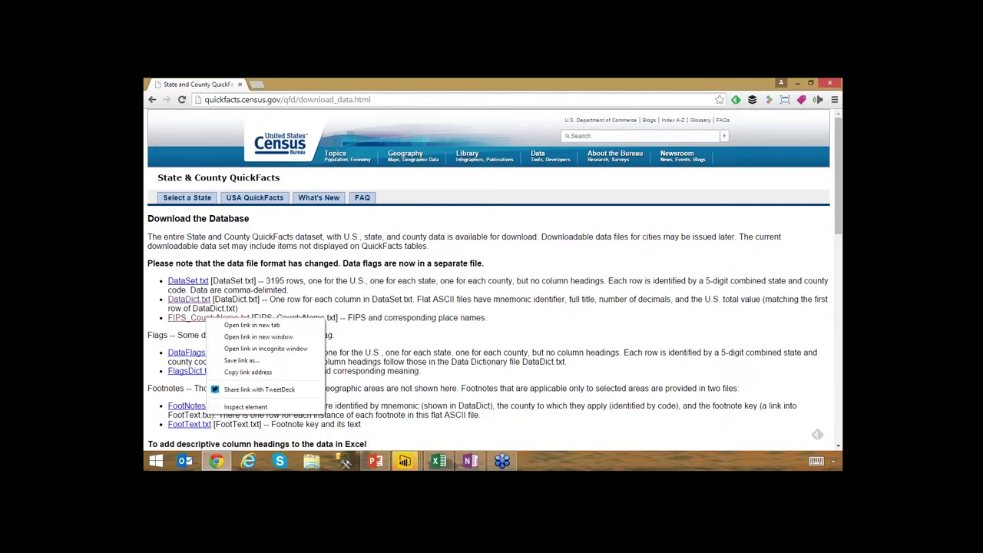
pyautogui.click(240, 373)
# - Switch to Power BI Desktop and browse the Other category of data sources, including the beta connectors
pyautogui.click(405, 461)
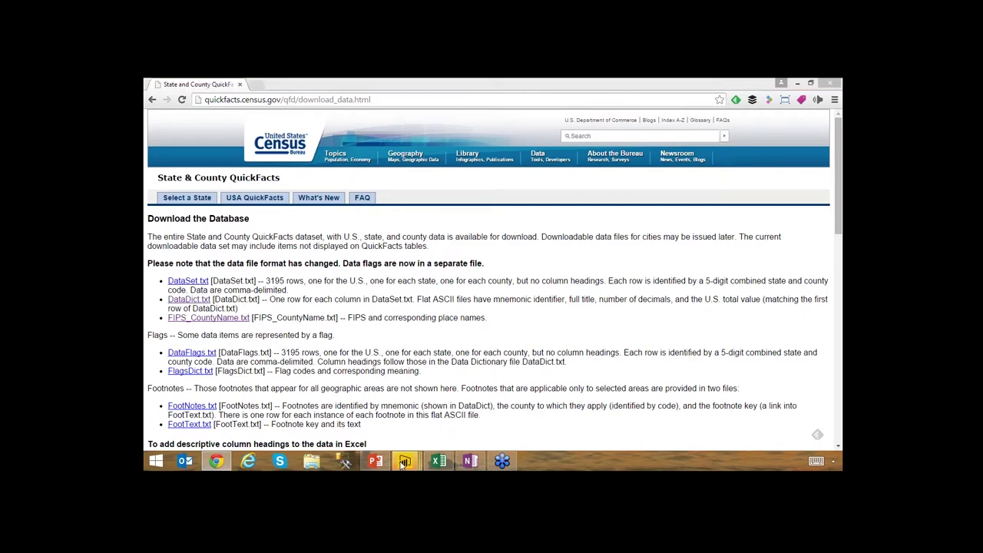
pyautogui.click(506, 378)
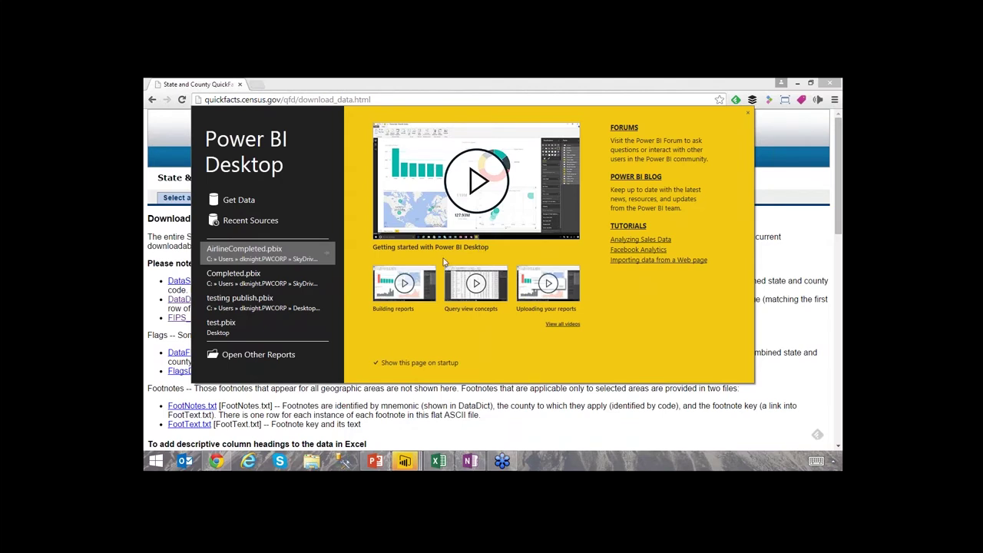
pyautogui.click(248, 205)
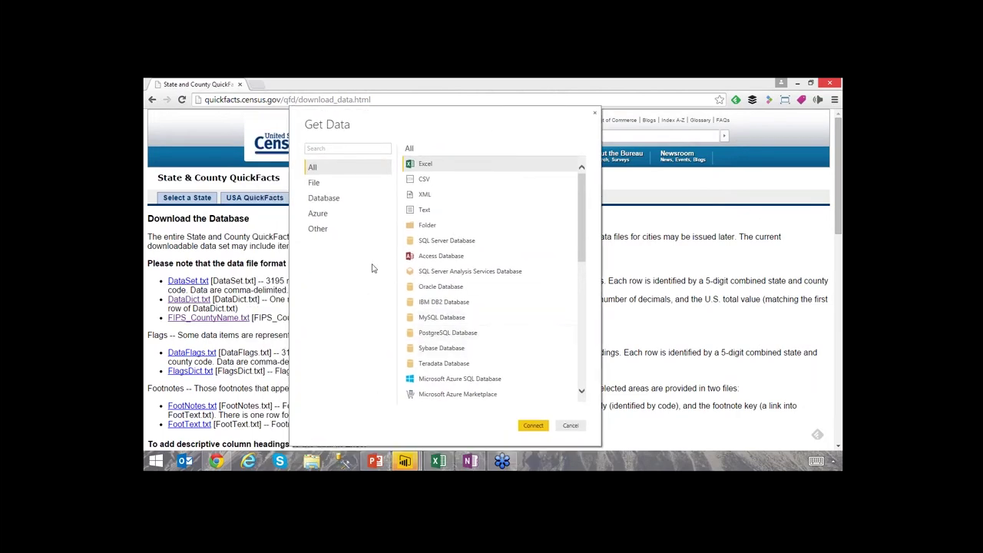
pyautogui.click(330, 230)
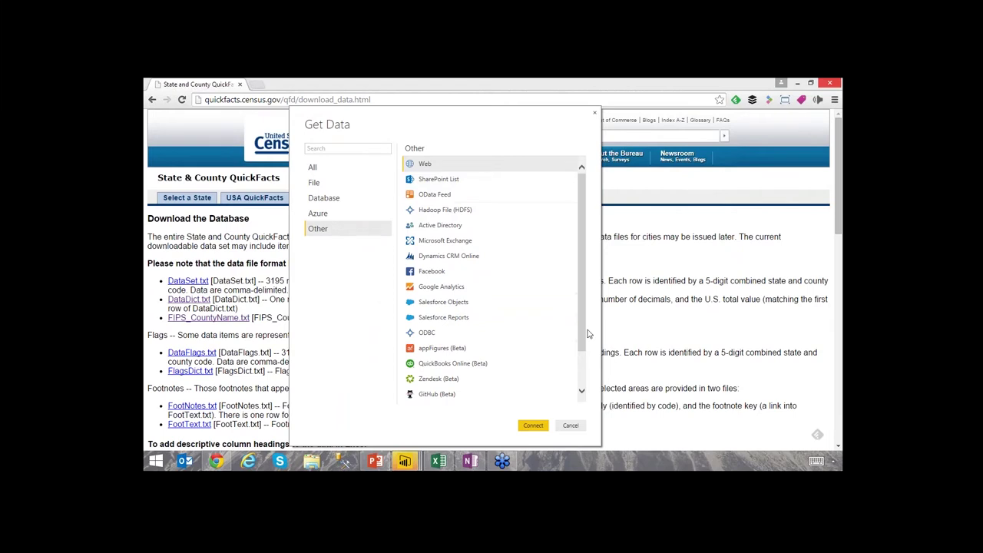
pyautogui.scroll(-1, 584, 361)
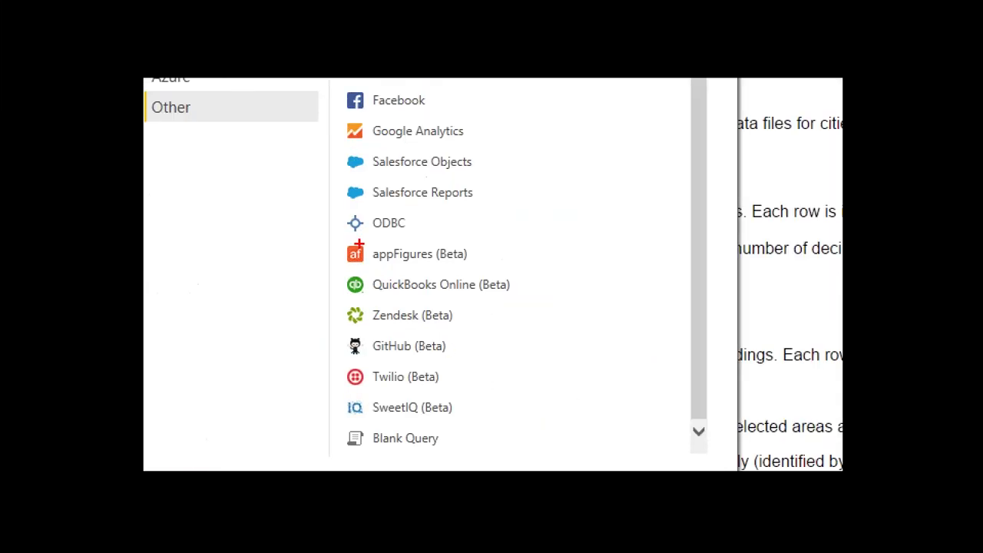
pyautogui.moveTo(334, 235)
pyautogui.mouseDown()
pyautogui.moveTo(642, 417)
pyautogui.moveTo(696, 420)
pyautogui.mouseUp()
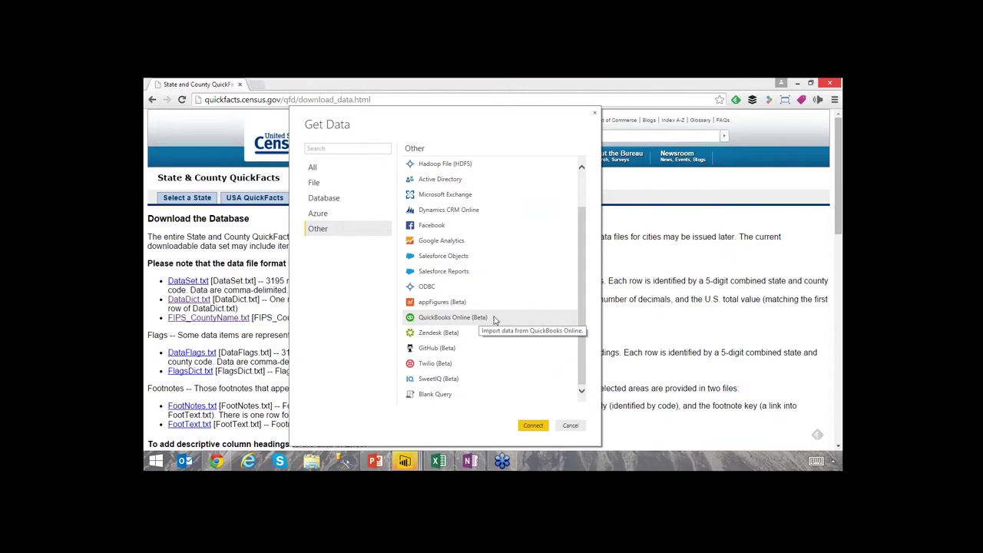
pyautogui.scroll(1, 582, 193)
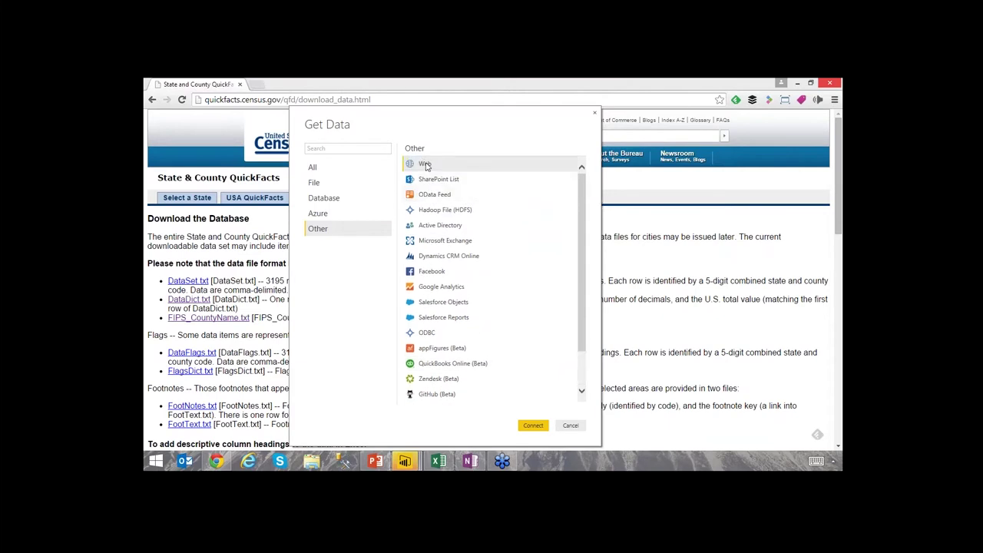
pyautogui.click(533, 424)
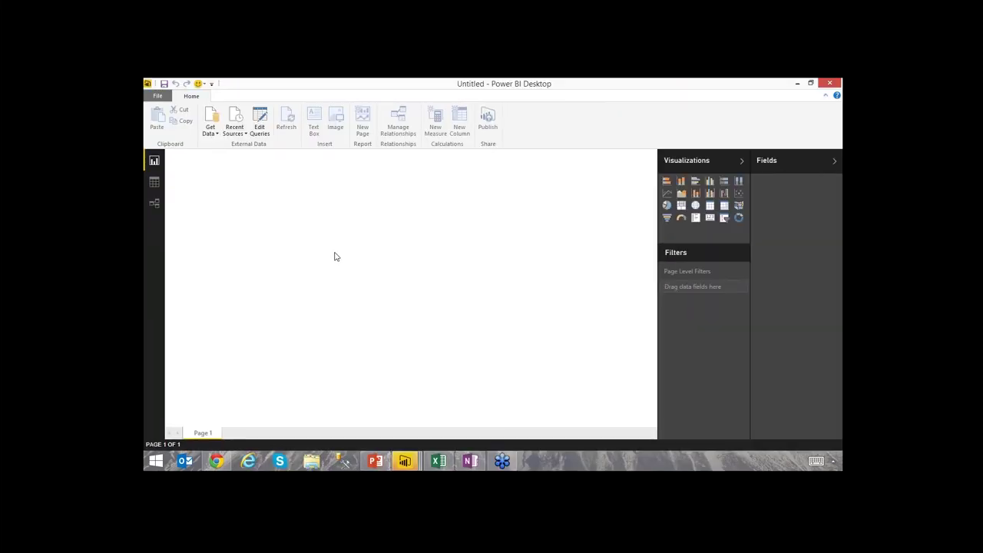
pyautogui.click(212, 130)
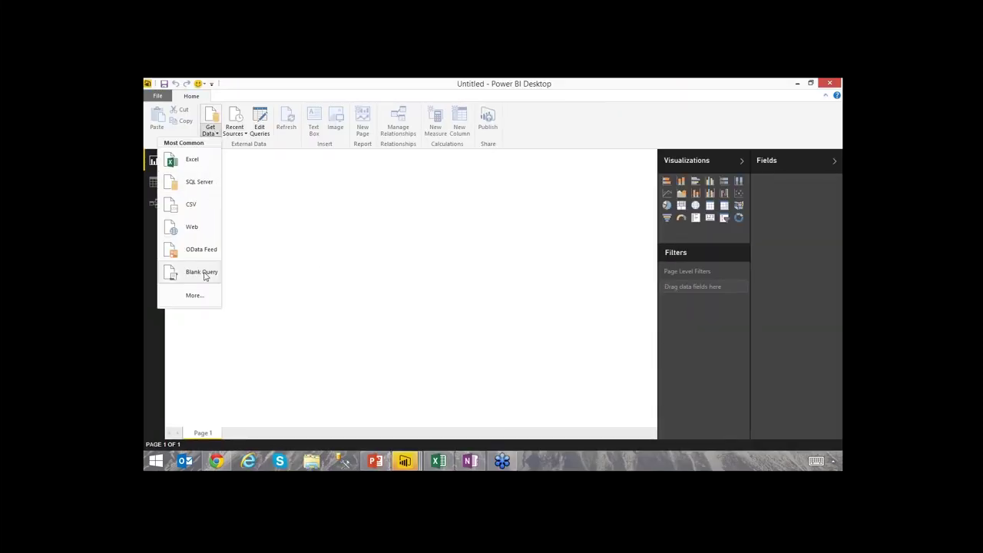
pyautogui.click(191, 226)
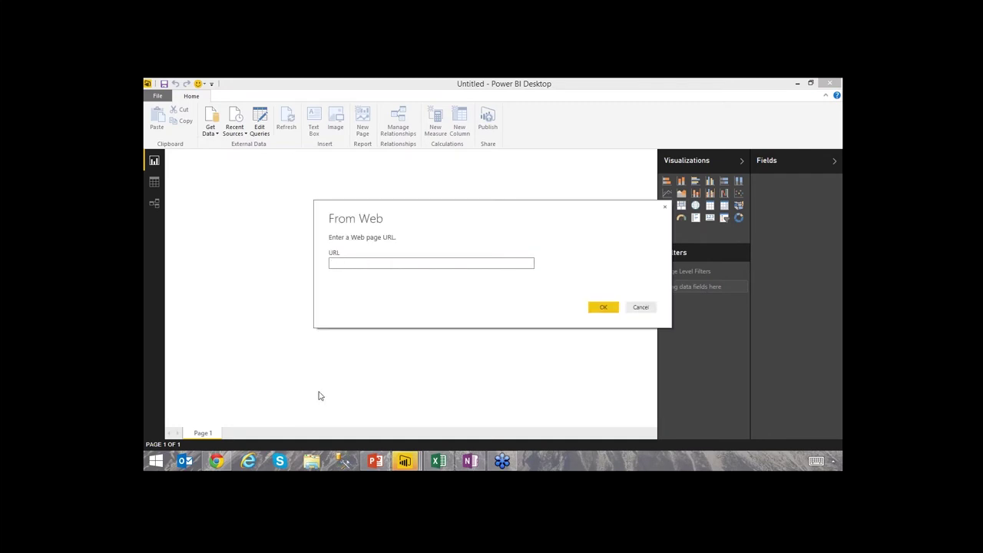
pyautogui.write('http://quickfacts.census.gov/qfd/download/FIPS_CountyName.txt')
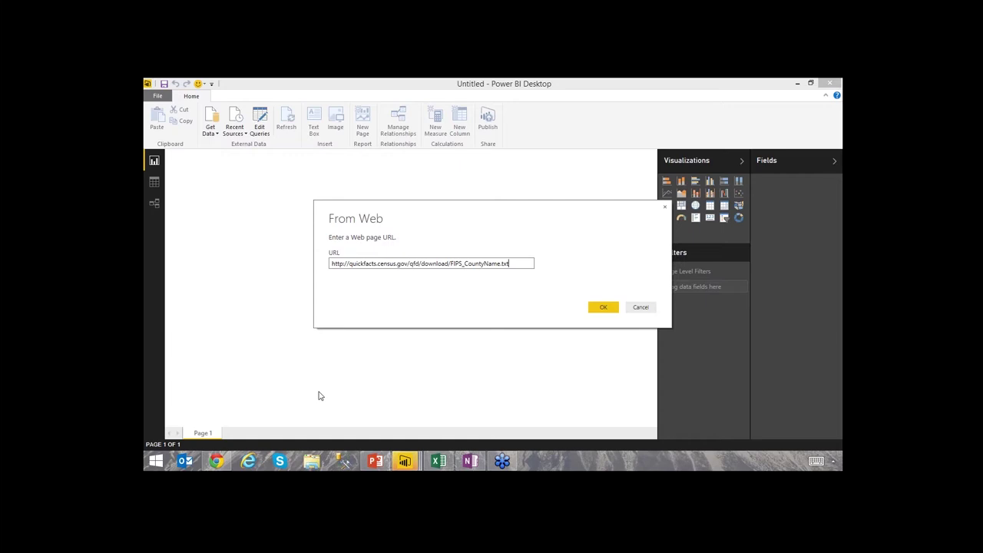
pyautogui.click(605, 308)
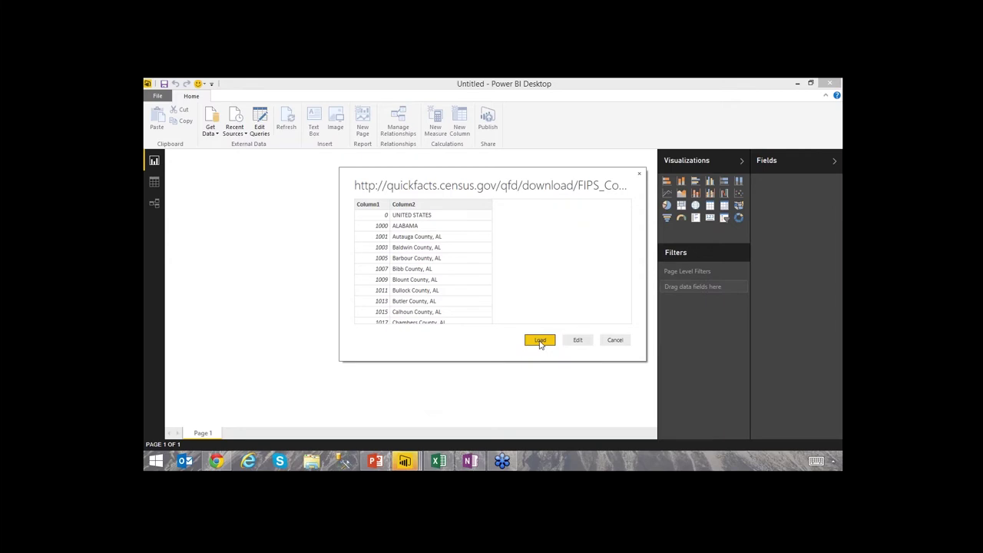
pyautogui.click(577, 340)
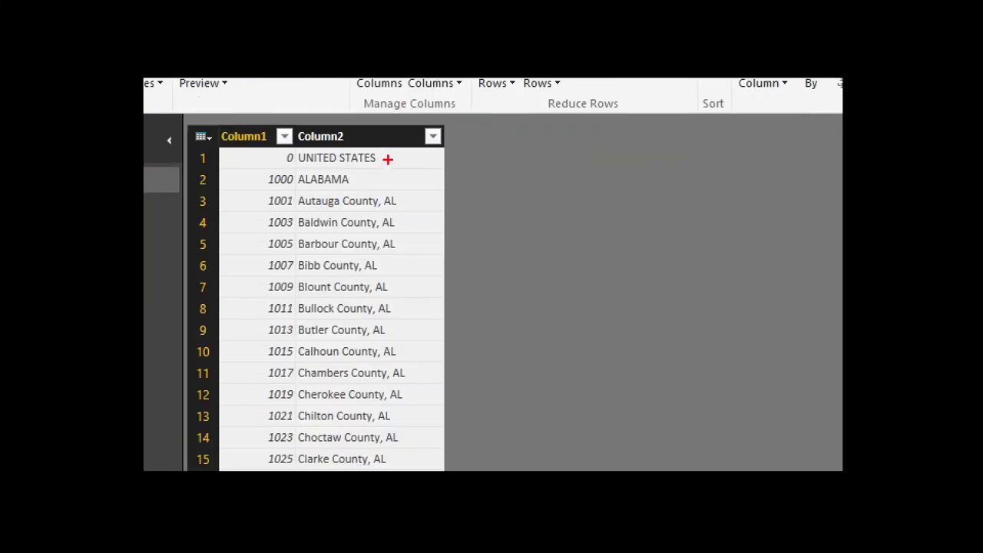
pyautogui.moveTo(389, 156); pyautogui.dragTo(432, 156)
pyautogui.moveTo(354, 178)
pyautogui.mouseDown()
pyautogui.moveTo(434, 170)
pyautogui.moveTo(457, 185)
pyautogui.moveTo(462, 209)
pyautogui.mouseUp()
pyautogui.moveTo(427, 242); pyautogui.dragTo(455, 242)
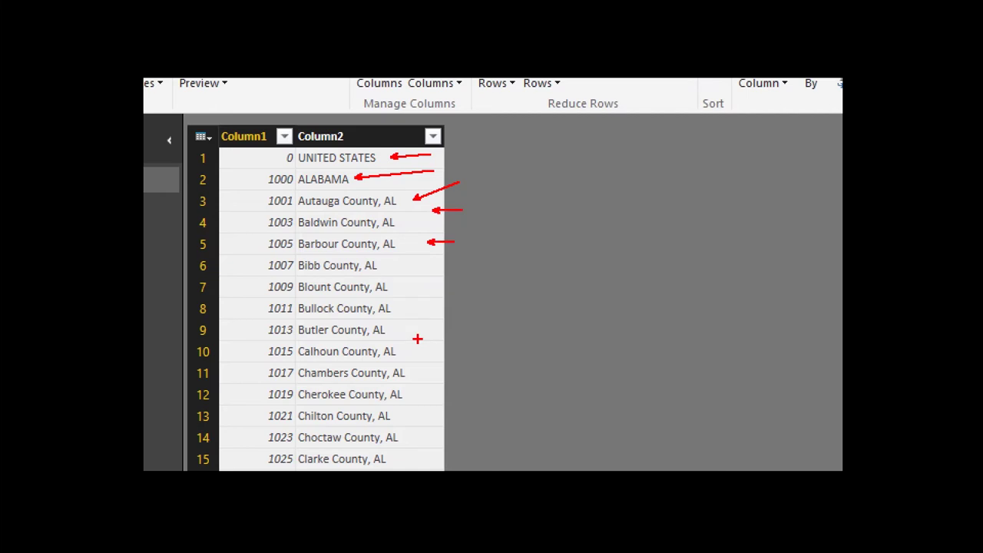
pyautogui.press('Escape')
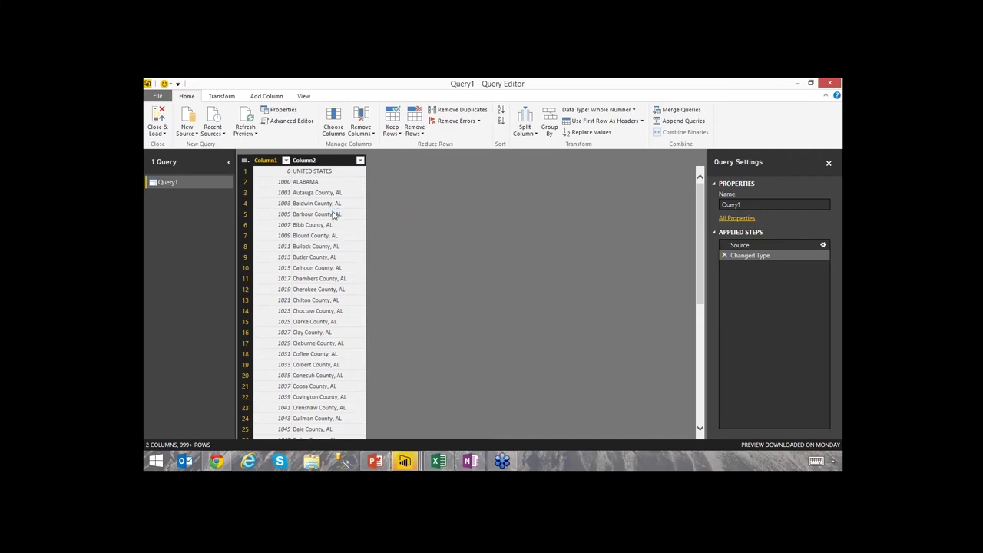
# - Split Column2 by comma at the left-most delimiter
pyautogui.click(324, 161)
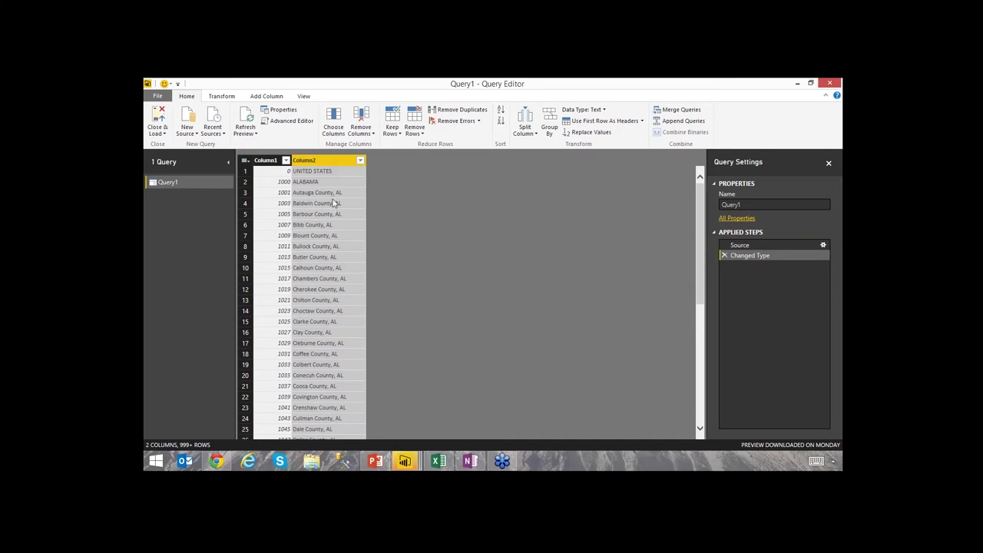
pyautogui.press('F2')
pyautogui.click(228, 98)
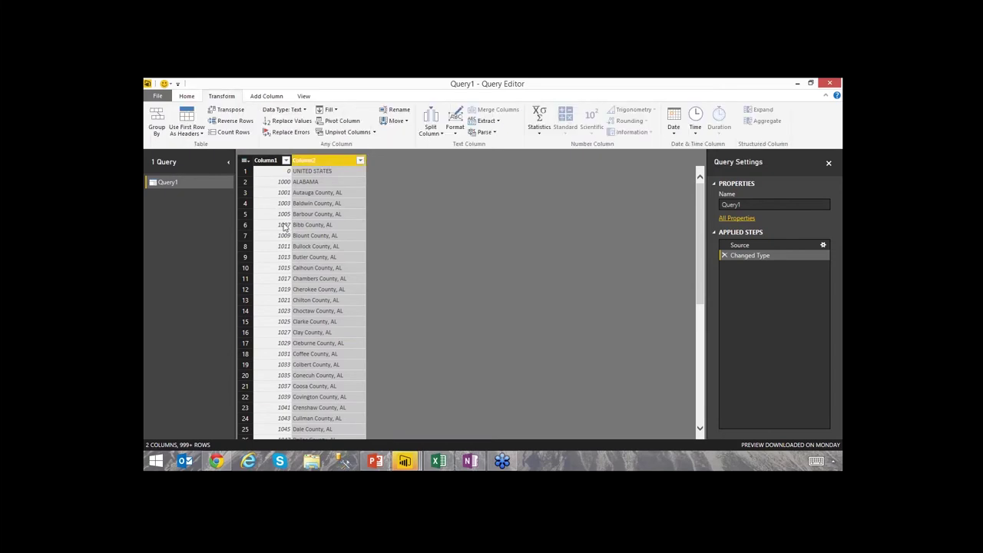
pyautogui.click(428, 130)
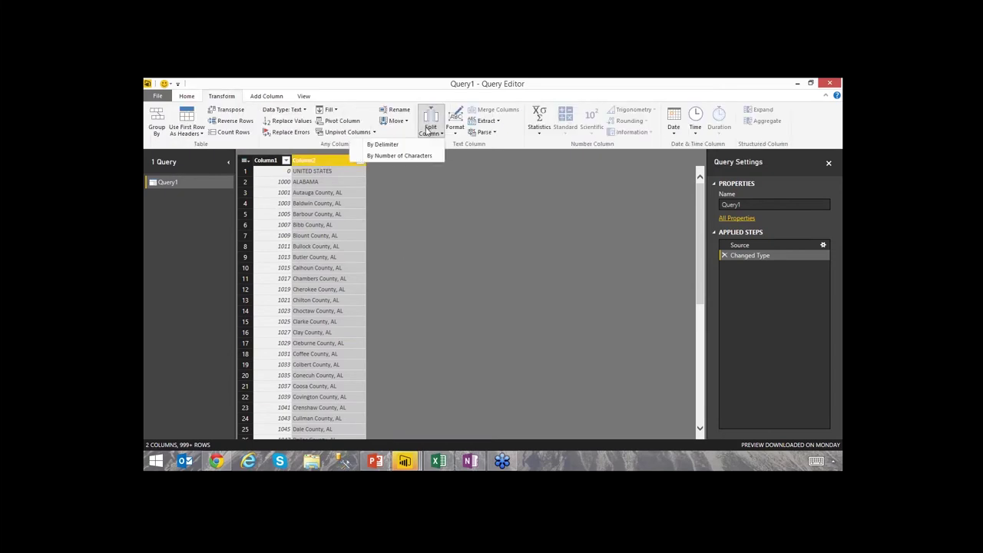
pyautogui.click(394, 146)
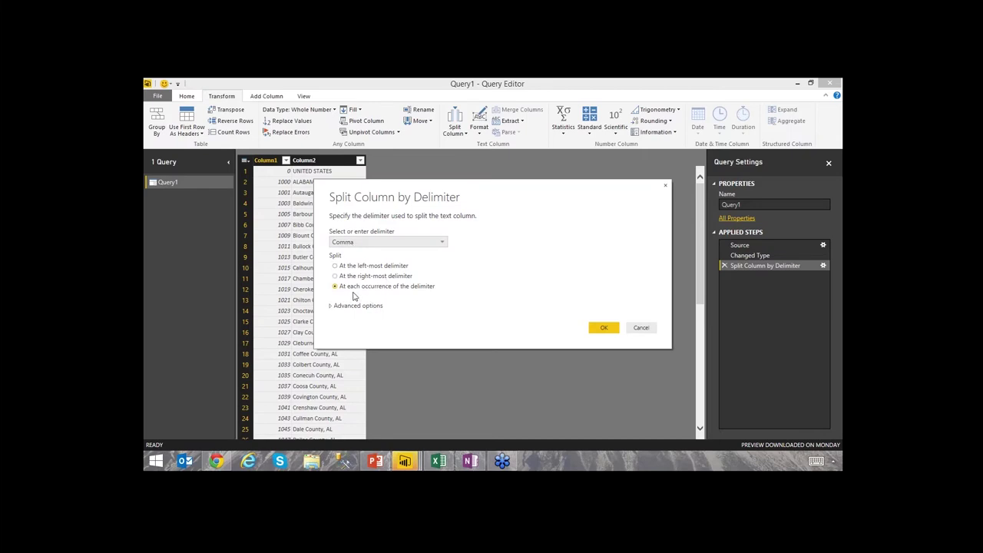
pyautogui.click(352, 266)
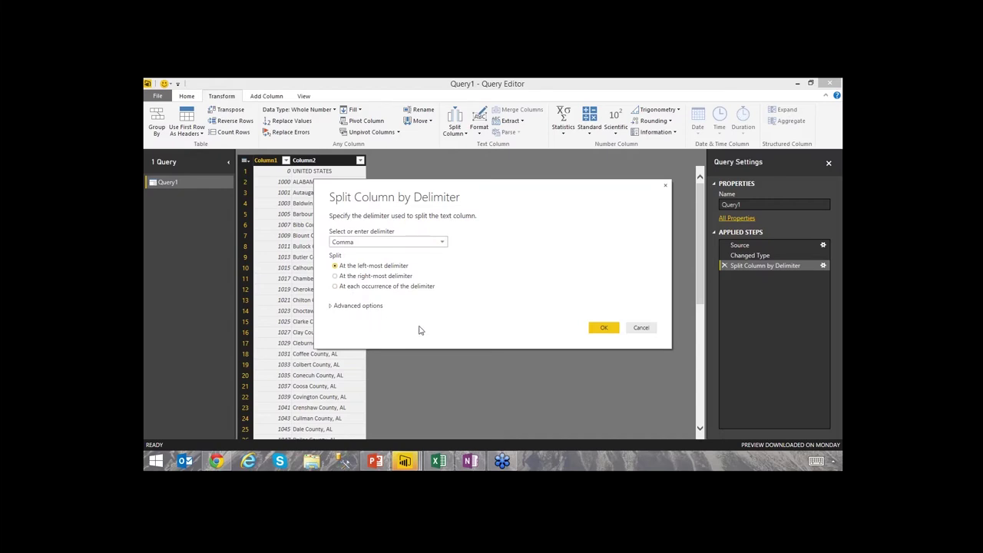
pyautogui.click(598, 328)
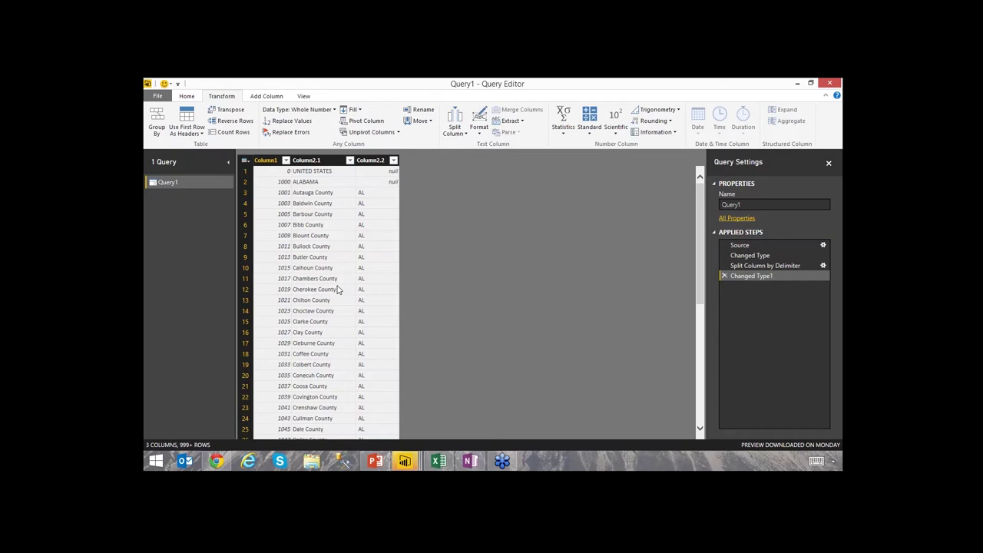
# - Filter the UNITED STATES row out of Column2.1
pyautogui.click(350, 160)
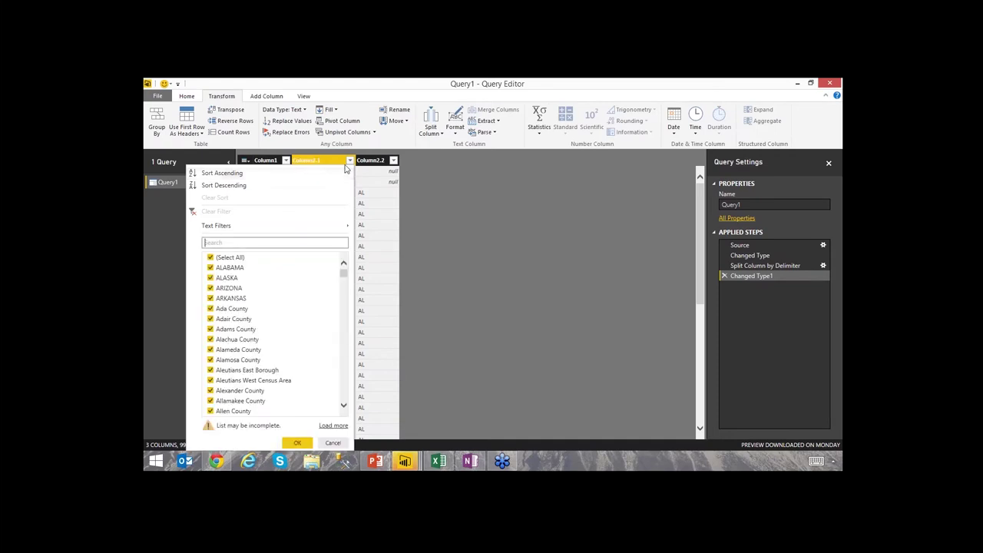
pyautogui.click(290, 244)
pyautogui.write('united')
pyautogui.click(210, 268)
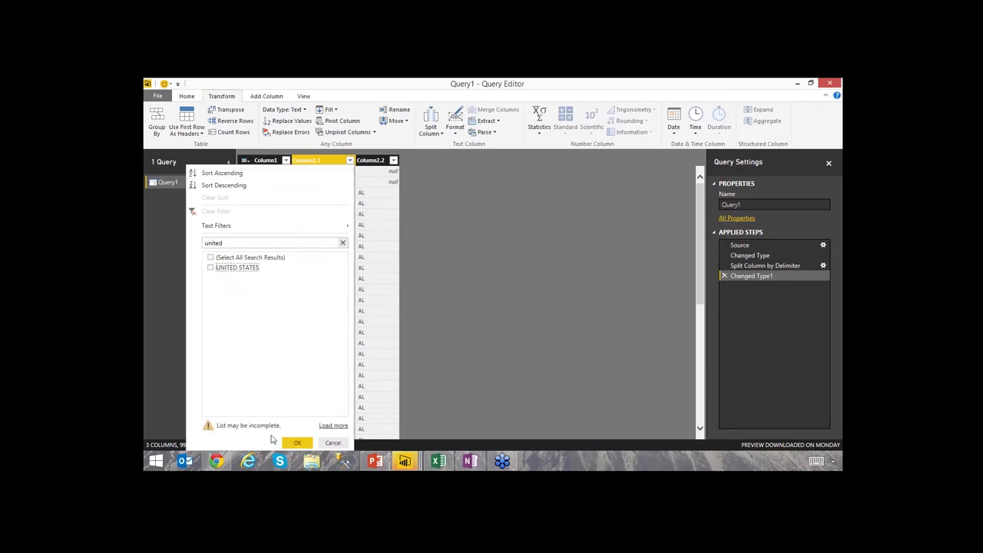
pyautogui.click(296, 443)
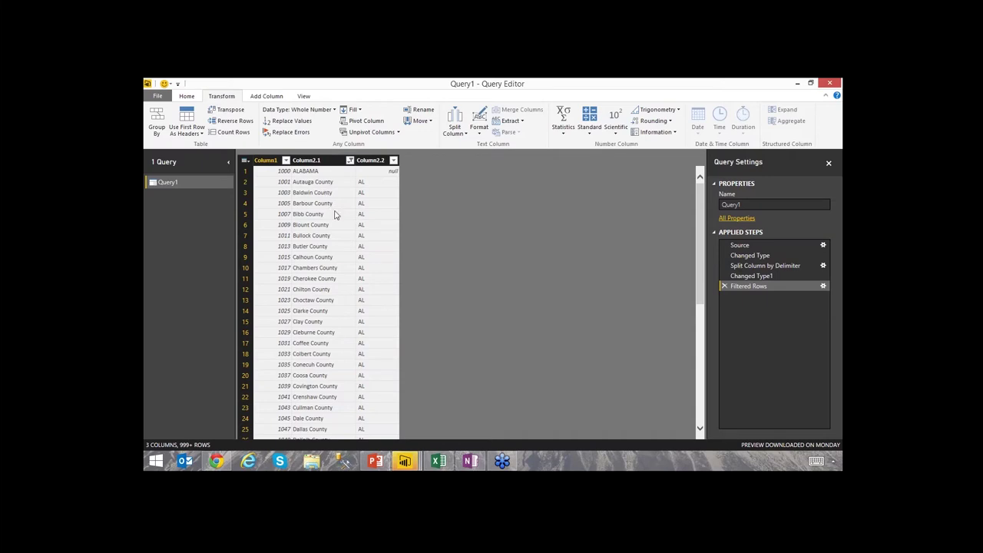
# - Enter the custom column formula if [Column2.2] = null then [Column2.1] else null
pyautogui.click(378, 195)
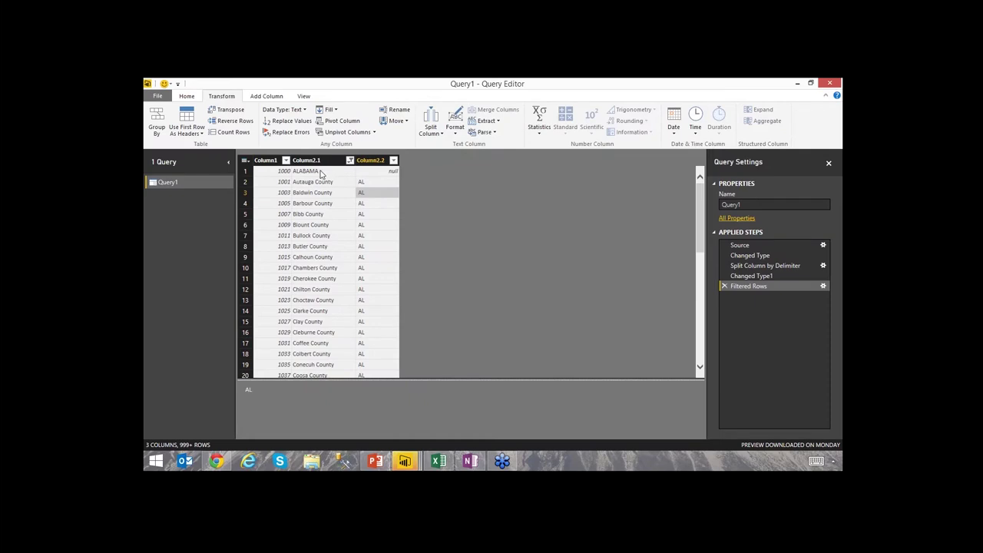
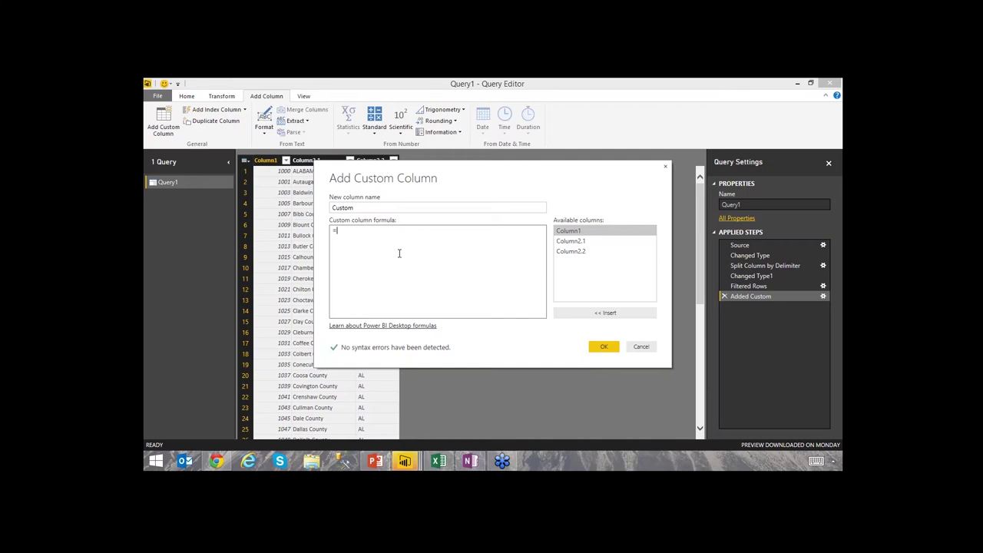
pyautogui.write('if')
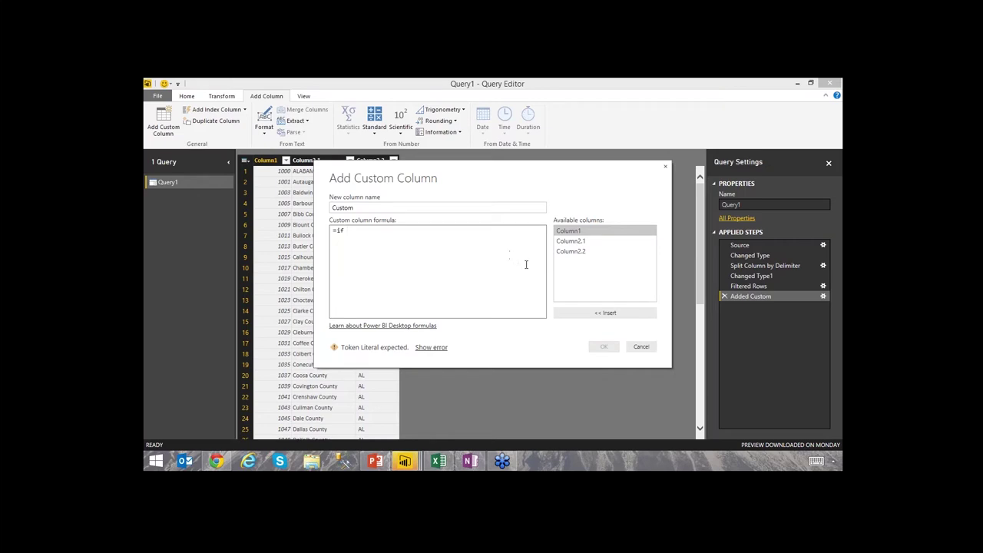
pyautogui.doubleClick(577, 252)
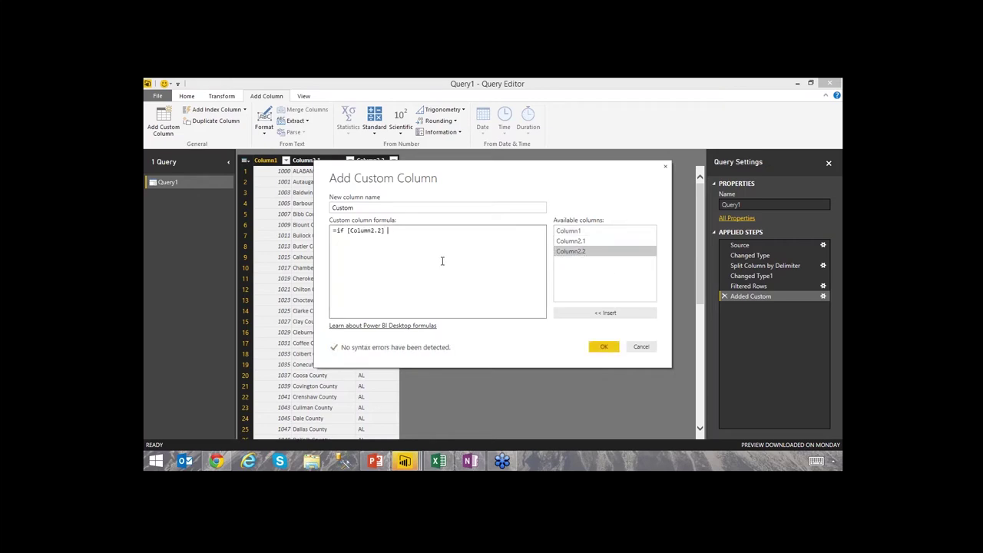
pyautogui.write('= null')
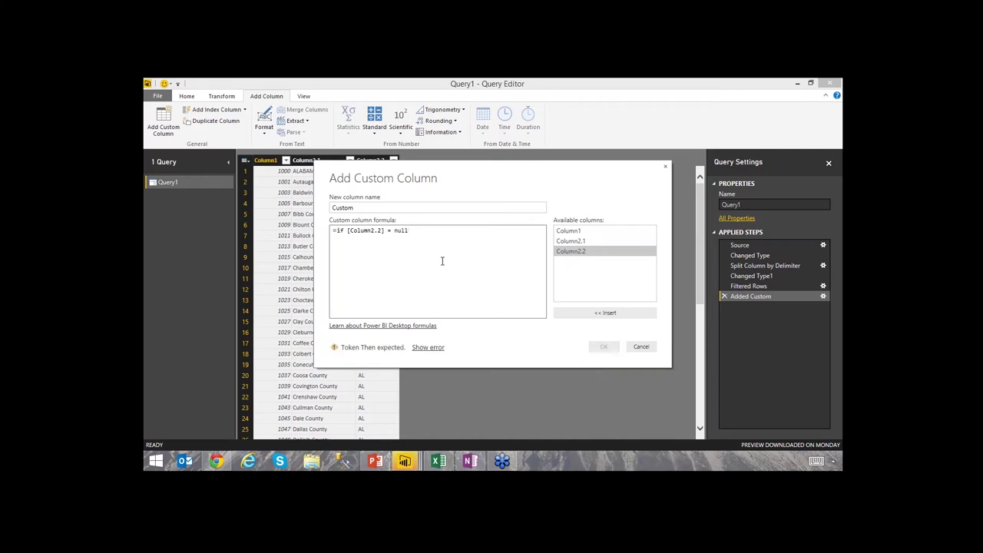
pyautogui.write(' then')
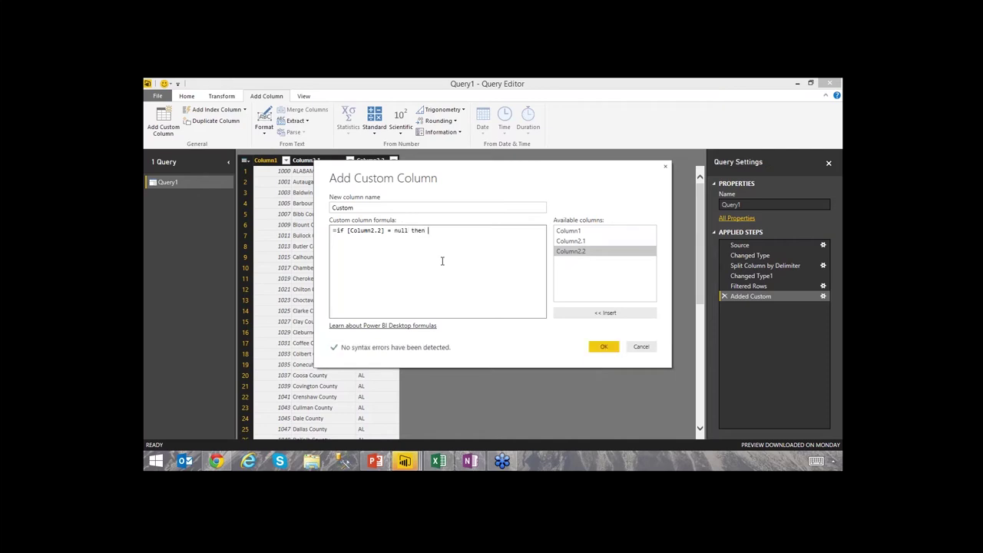
pyautogui.moveTo(570, 241); pyautogui.dragTo(507, 259)
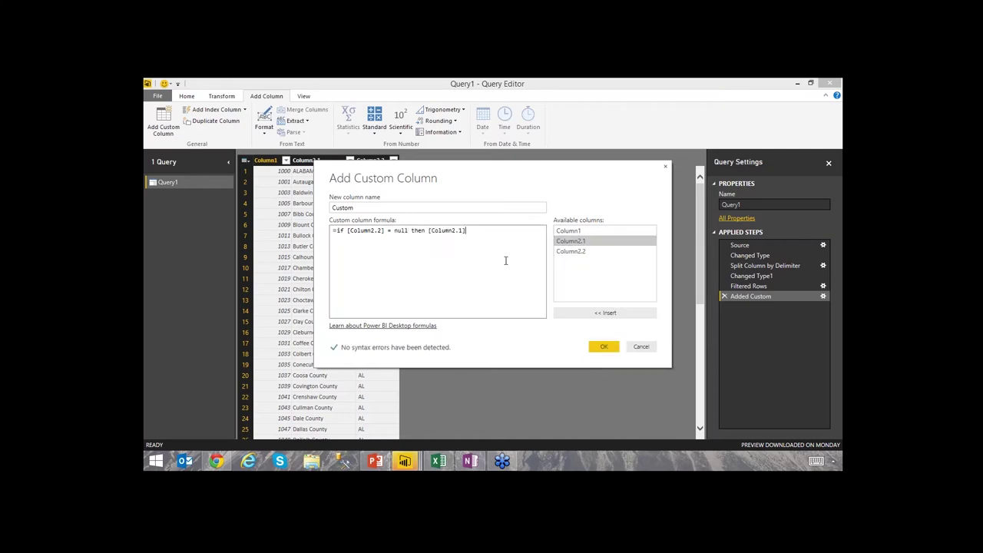
pyautogui.write('else null')
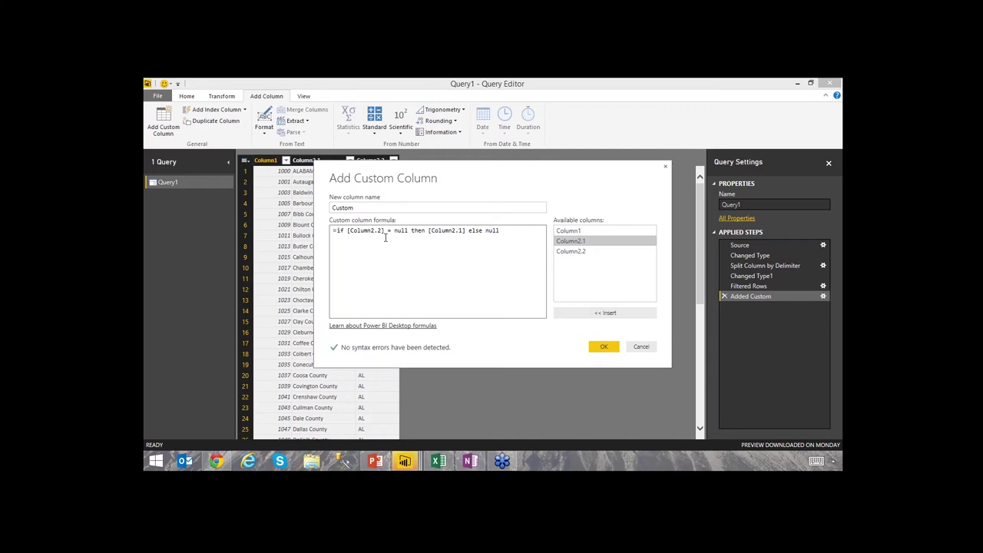
# - Try an uppercase I in the formula's "if" keyword and restore the lowercase letter
pyautogui.click(338, 231)
pyautogui.press('BackSpace')
pyautogui.write('I')
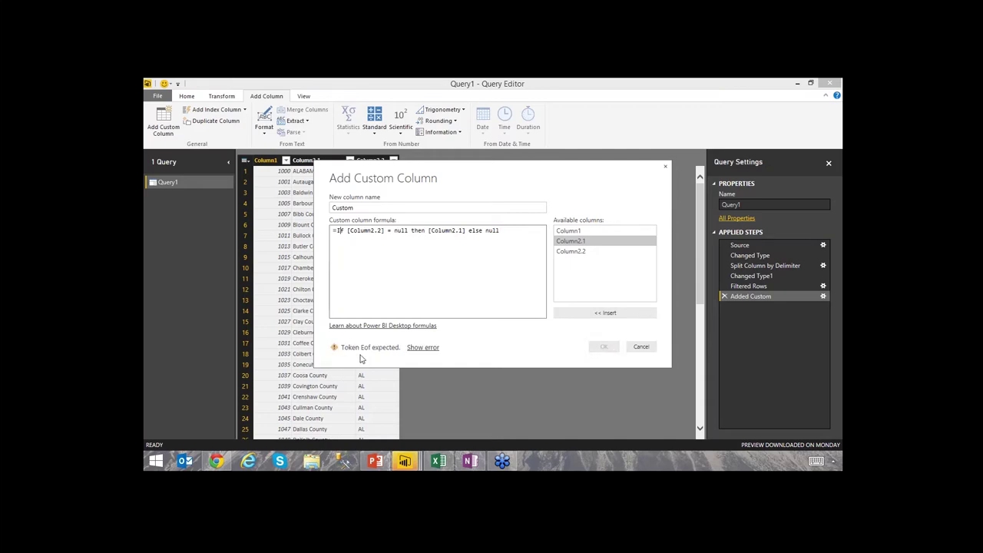
pyautogui.press('BackSpace')
pyautogui.write('i')
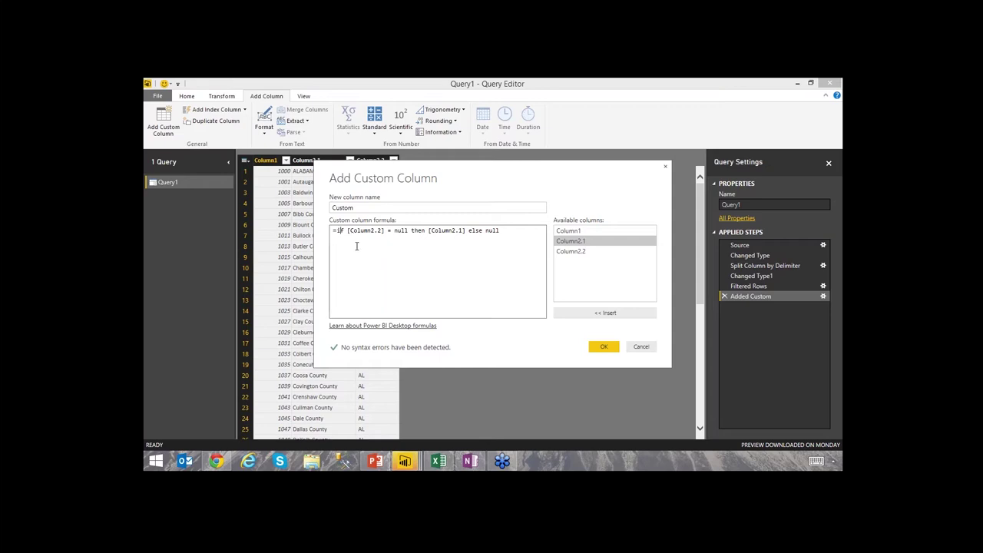
# - Name the custom column State and add it to the query
pyautogui.hotkey('shift', 'Tab')
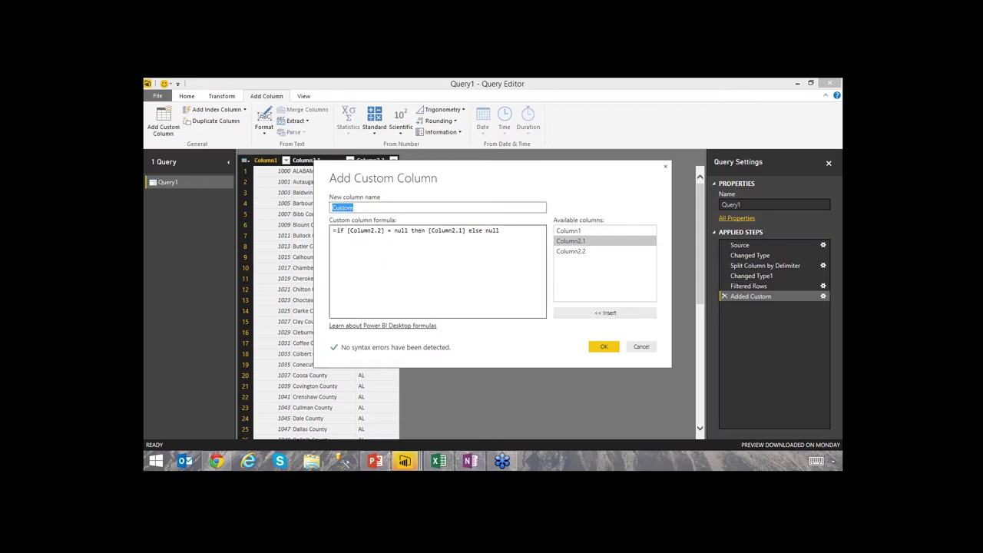
pyautogui.write('State')
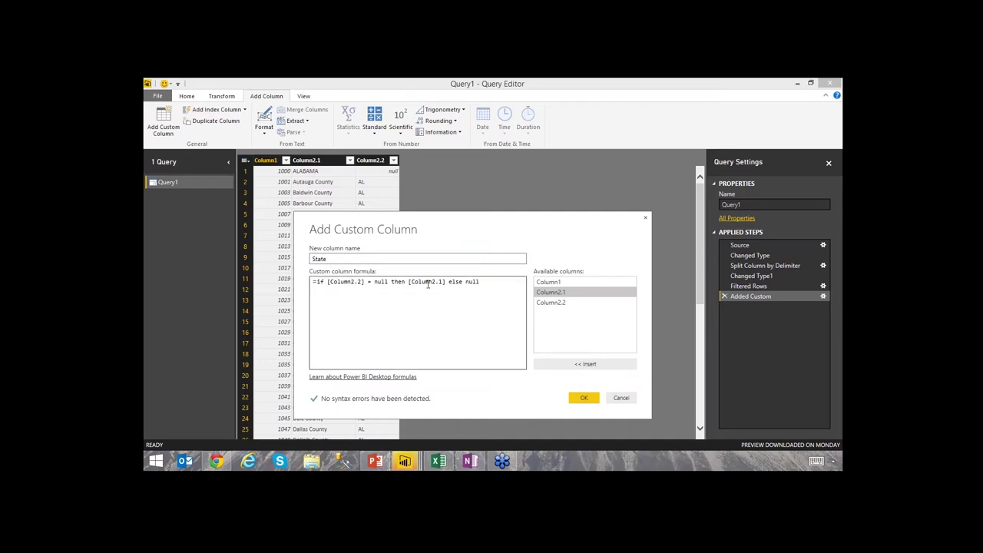
pyautogui.click(585, 397)
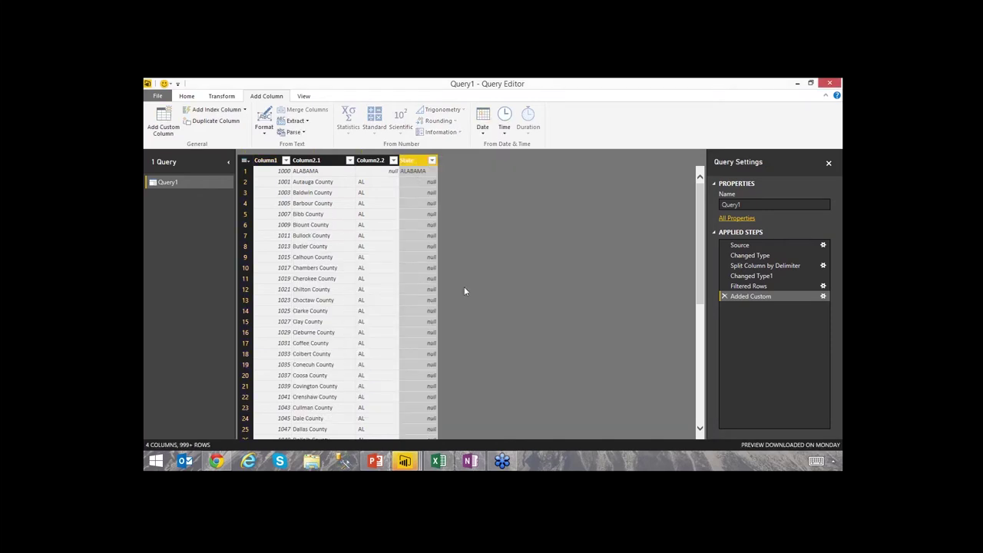
# - Fill the state names down into the empty cells of the State column
pyautogui.scroll(-20, 703, 338)
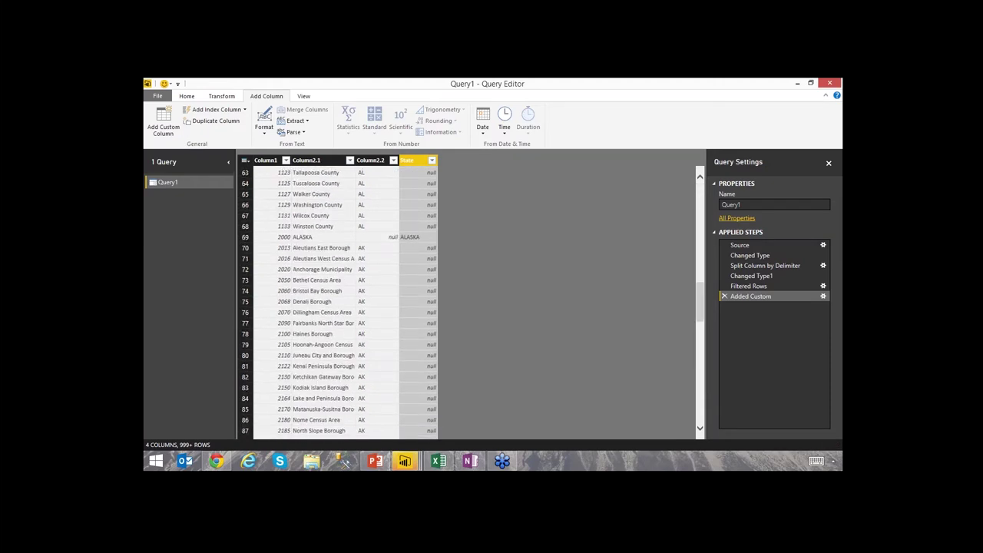
pyautogui.scroll(-7, 426, 270)
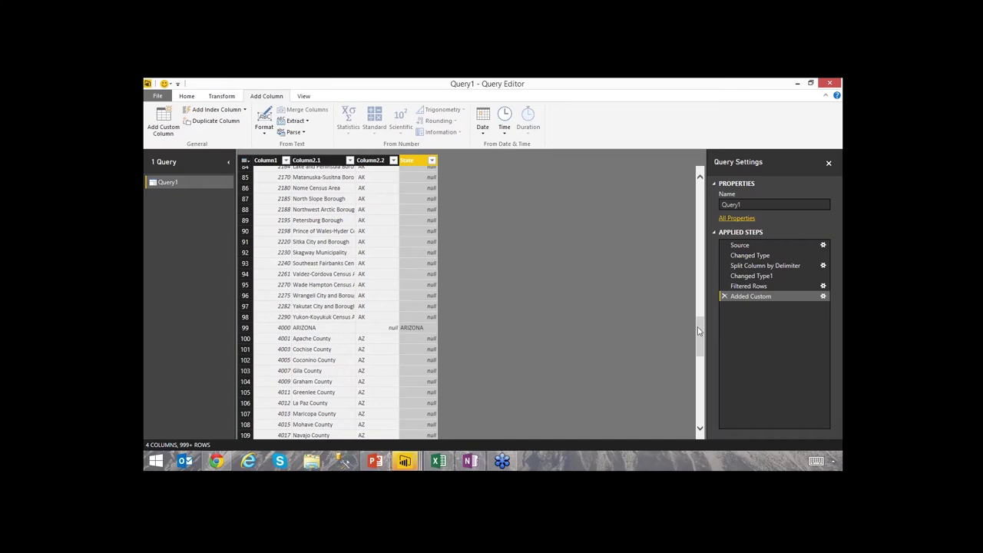
pyautogui.moveTo(698, 328); pyautogui.dragTo(698, 182)
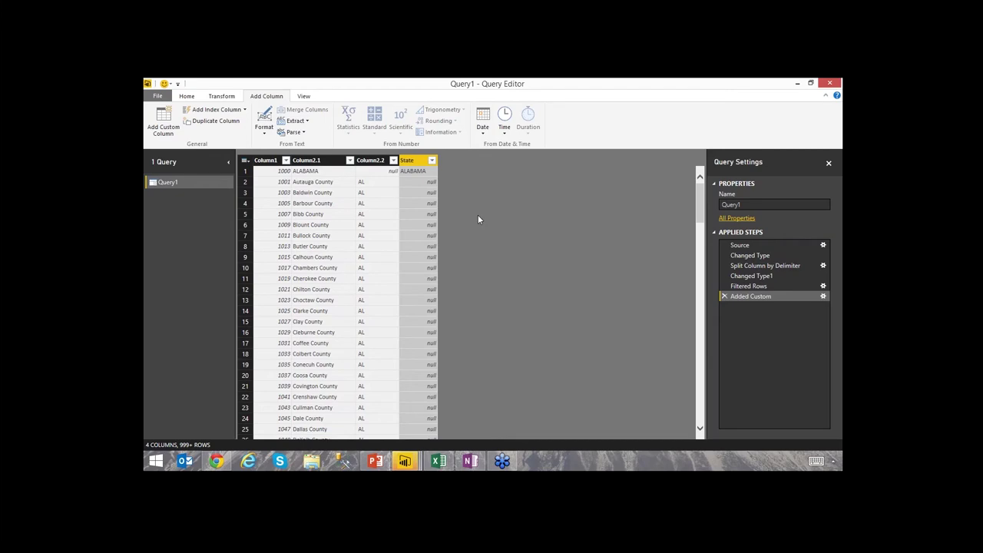
pyautogui.click(224, 97)
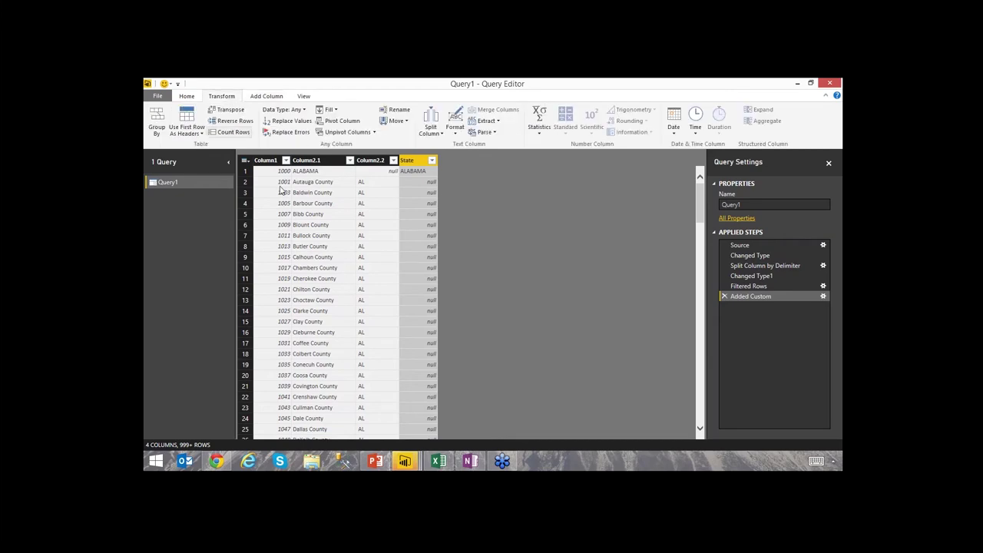
pyautogui.click(335, 110)
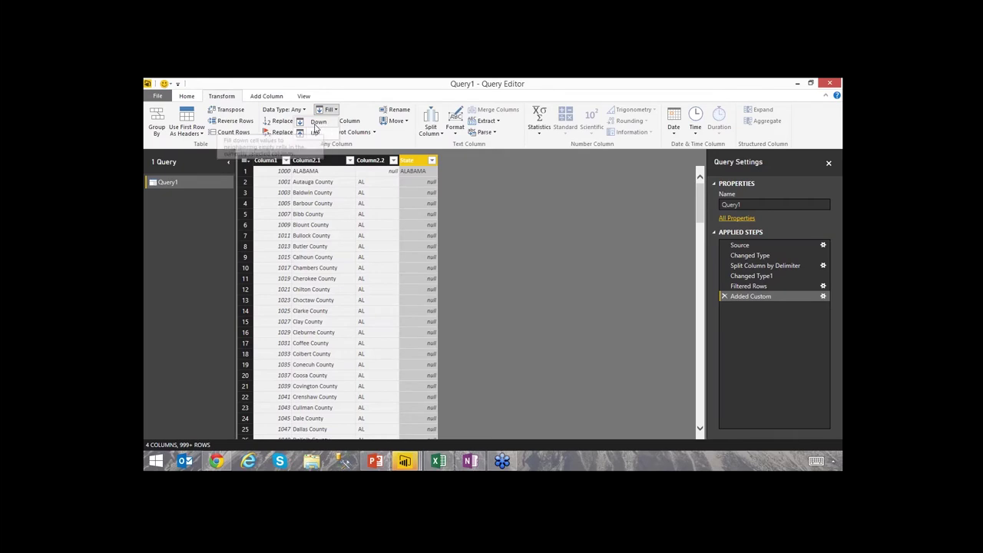
pyautogui.click(317, 123)
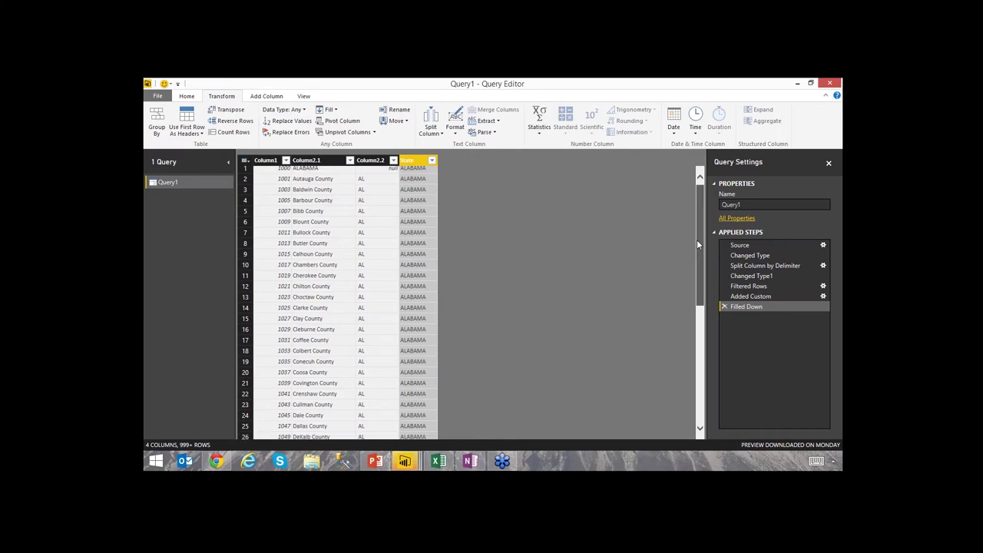
# - Check the filled State column across several states and filter the null rows out of Column2.2
pyautogui.moveTo(696, 239); pyautogui.dragTo(700, 296)
pyautogui.scroll(-14, 588, 343)
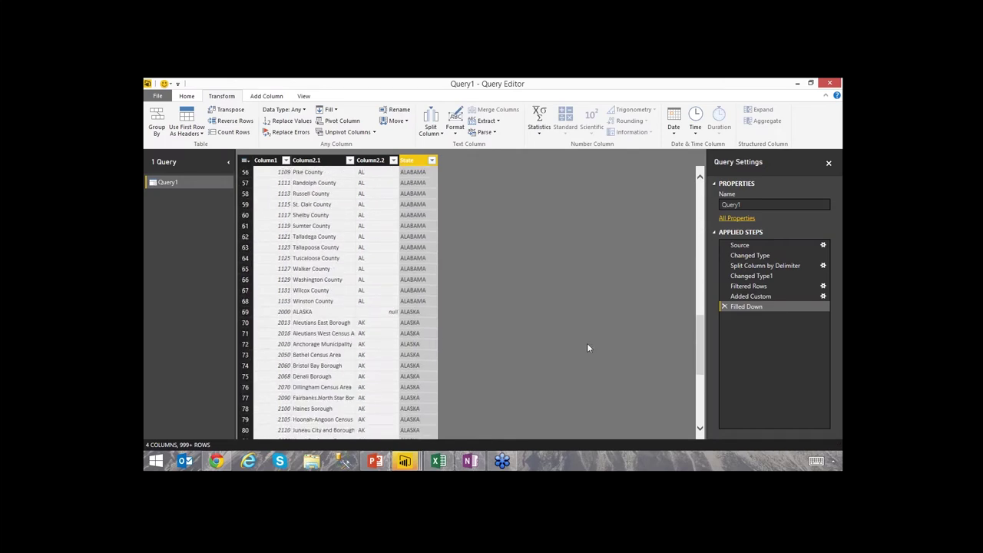
pyautogui.scroll(-6, 430, 335)
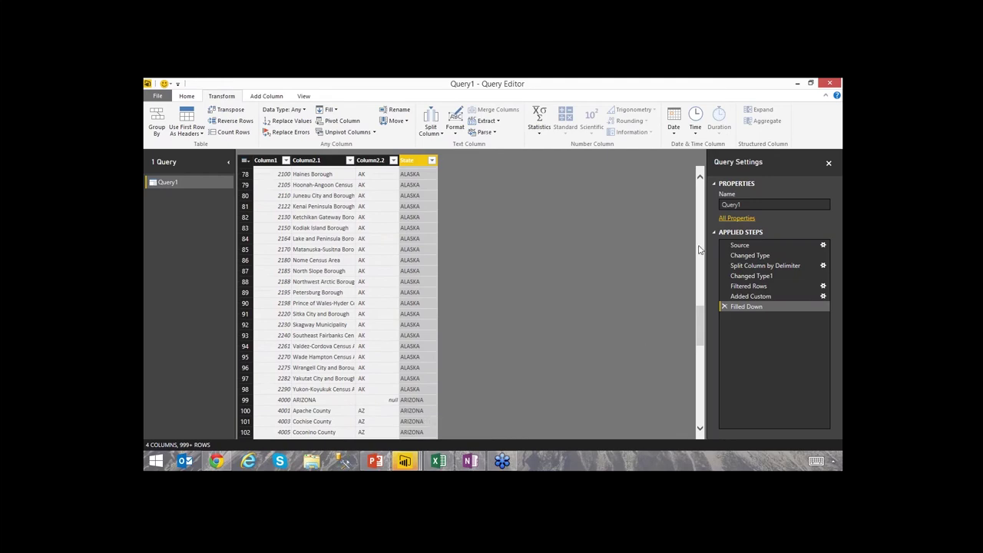
pyautogui.click(700, 201)
pyautogui.click(700, 201)
pyautogui.click(697, 185)
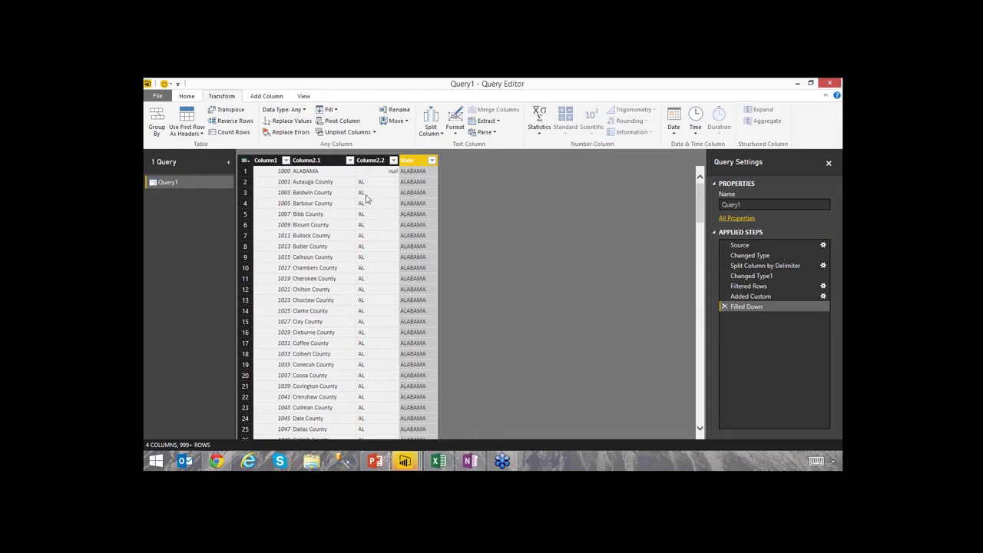
pyautogui.click(245, 176)
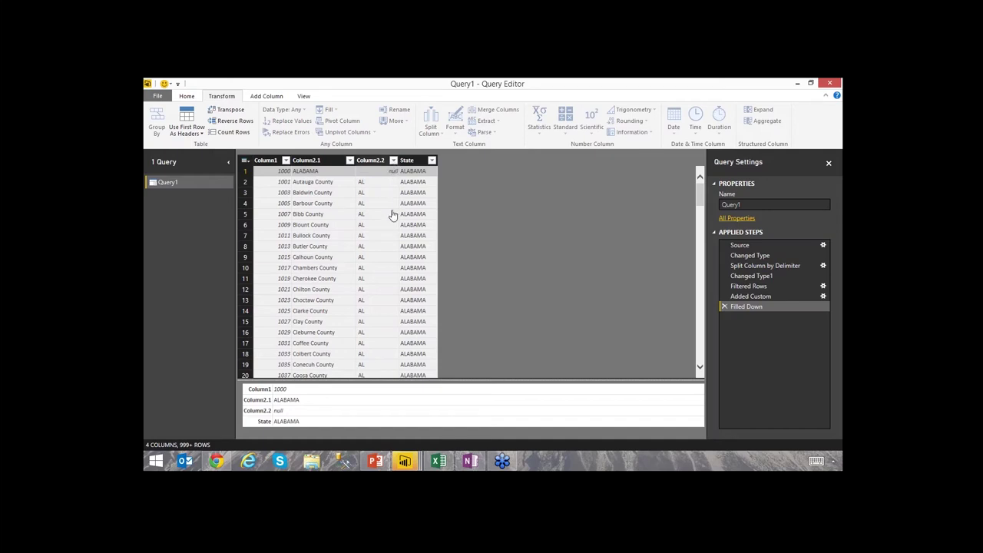
pyautogui.click(393, 160)
pyautogui.click(253, 267)
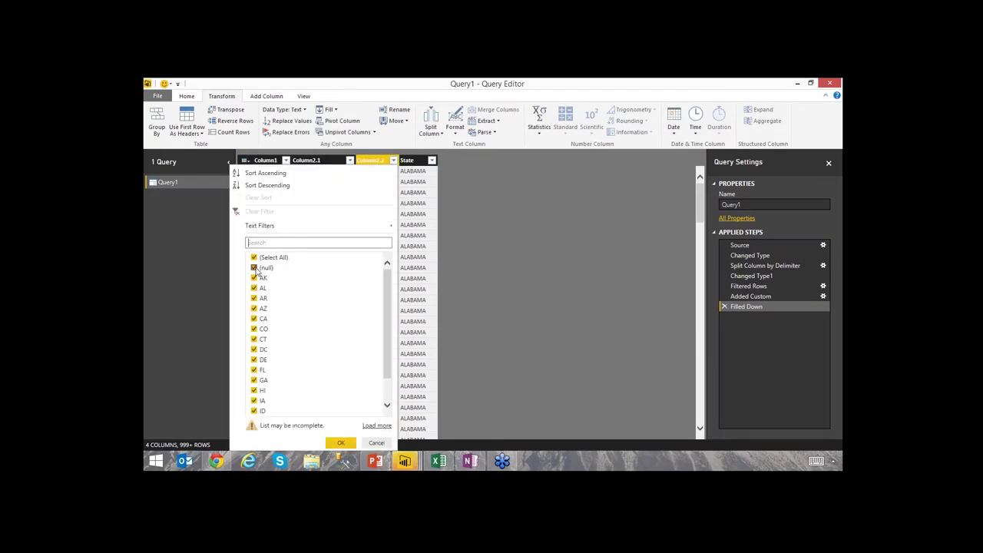
pyautogui.click(340, 444)
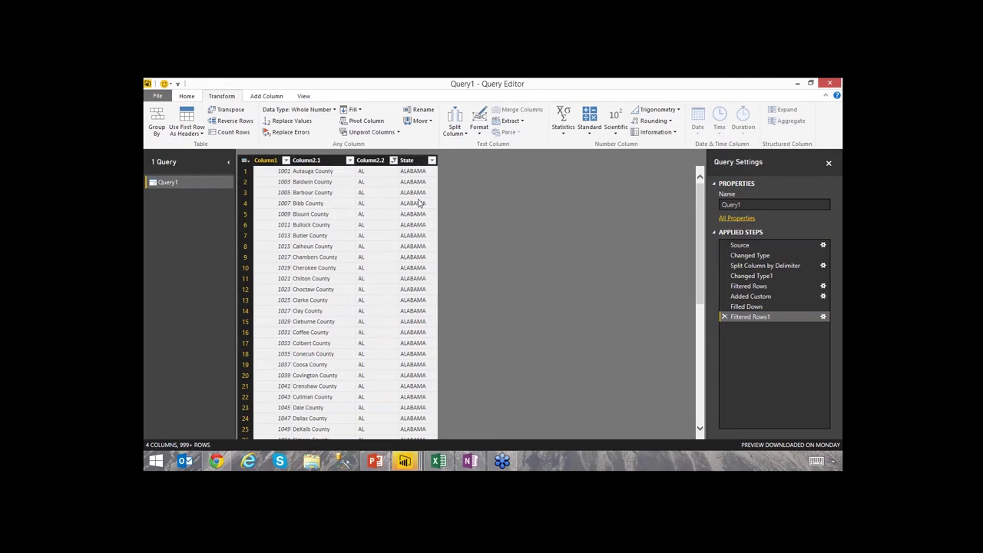
# - Remove the state abbreviation column, Column2.2, from the query
pyautogui.click(376, 164)
pyautogui.rightClick(378, 164)
pyautogui.click(410, 171)
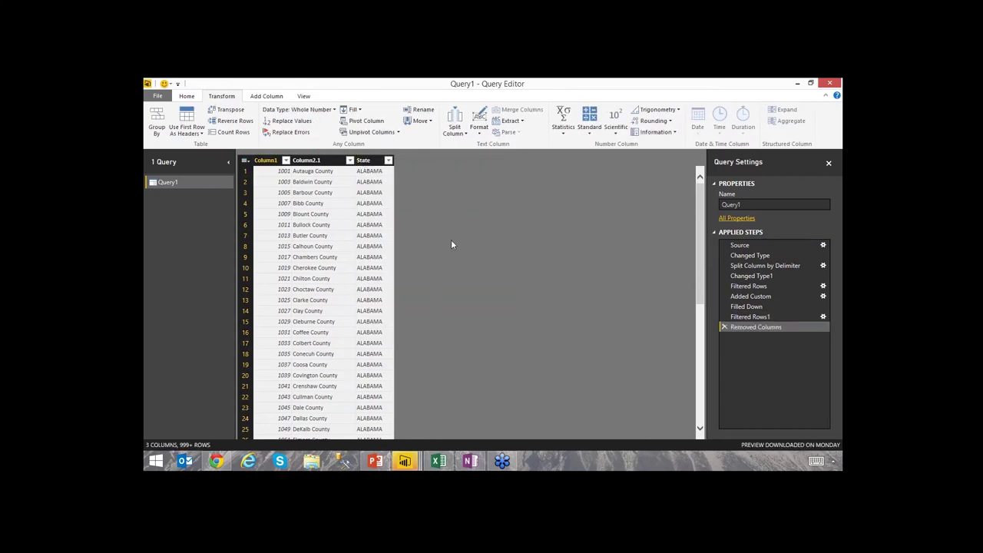
# - Format the State column's text to capitalize each word
pyautogui.click(376, 164)
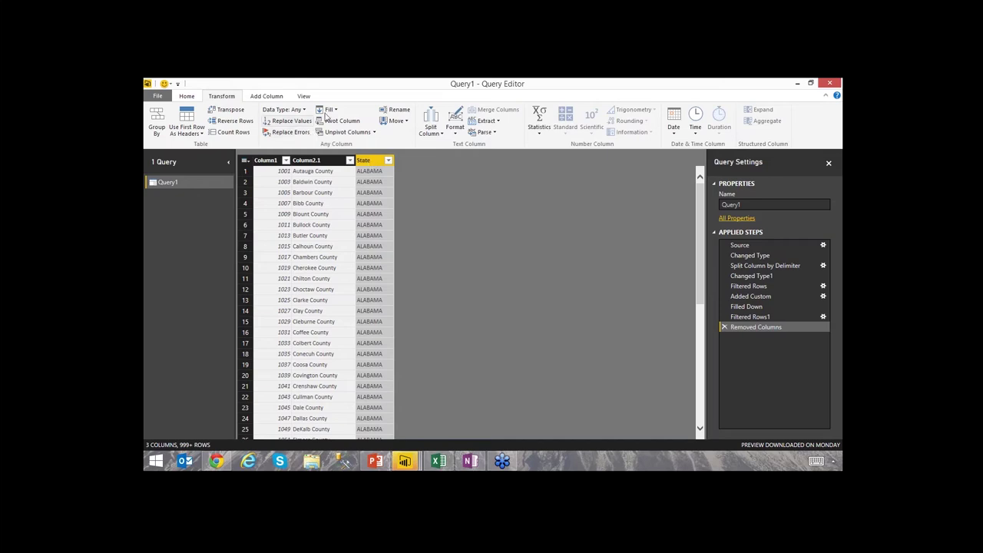
pyautogui.click(453, 130)
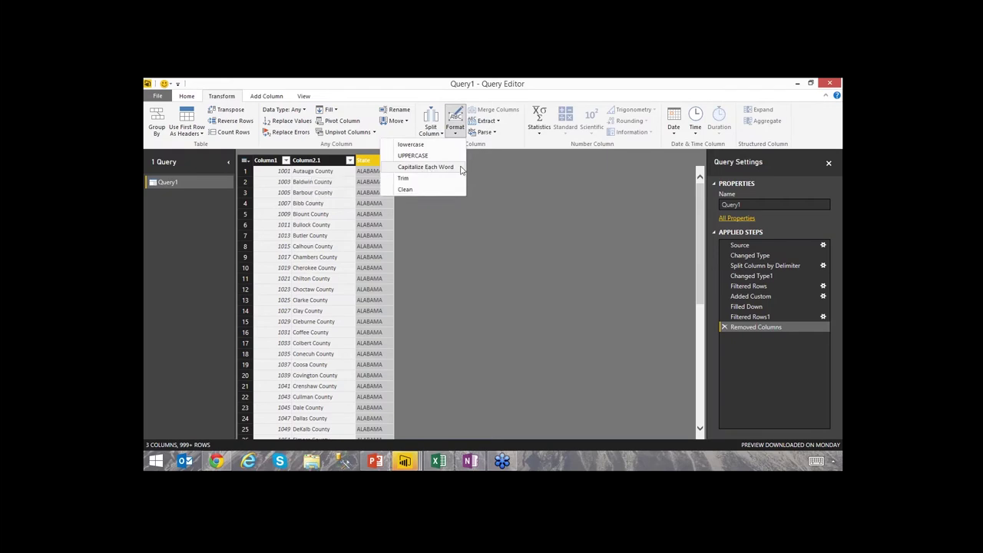
pyautogui.click(449, 169)
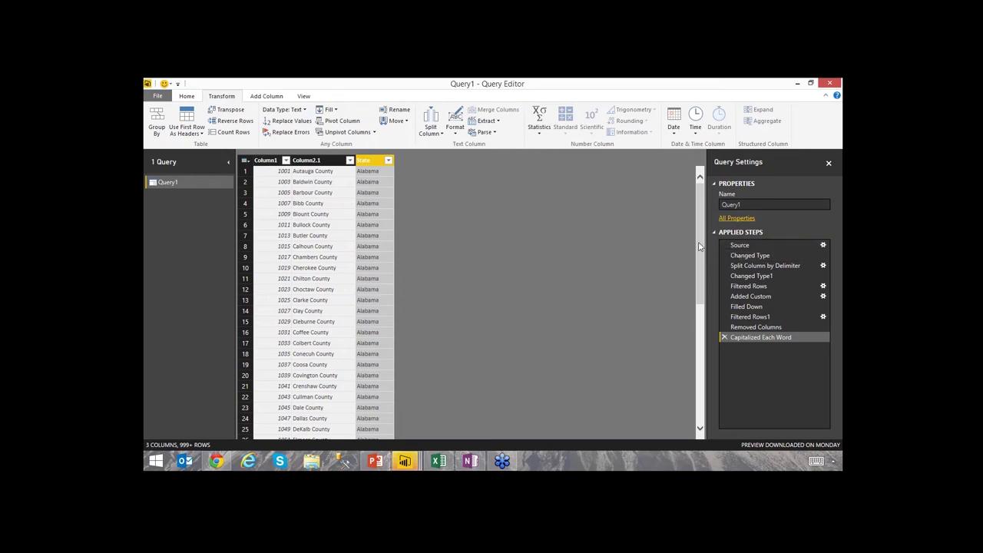
# - Delete the first Changed Type step from the query and trim the text in Column1
pyautogui.click(723, 254)
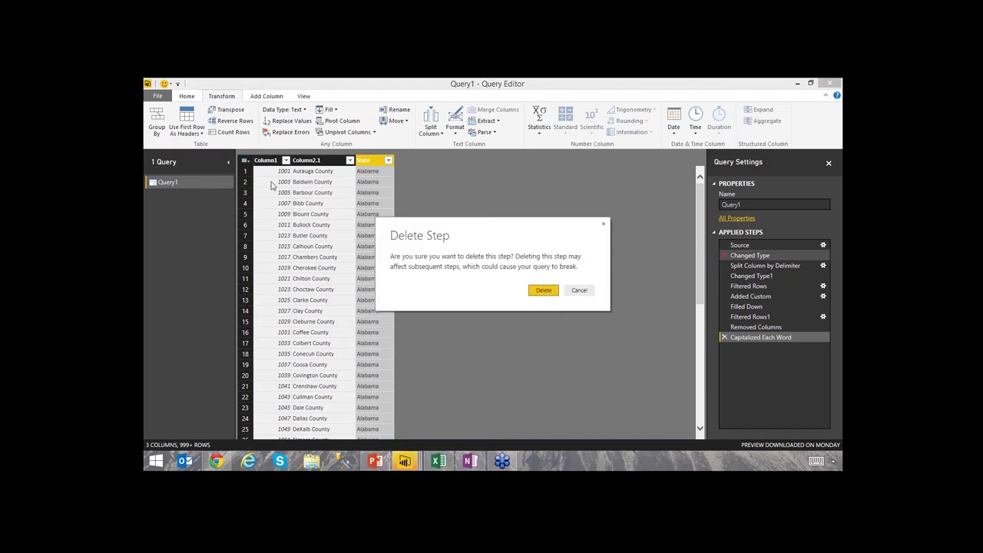
pyautogui.click(543, 291)
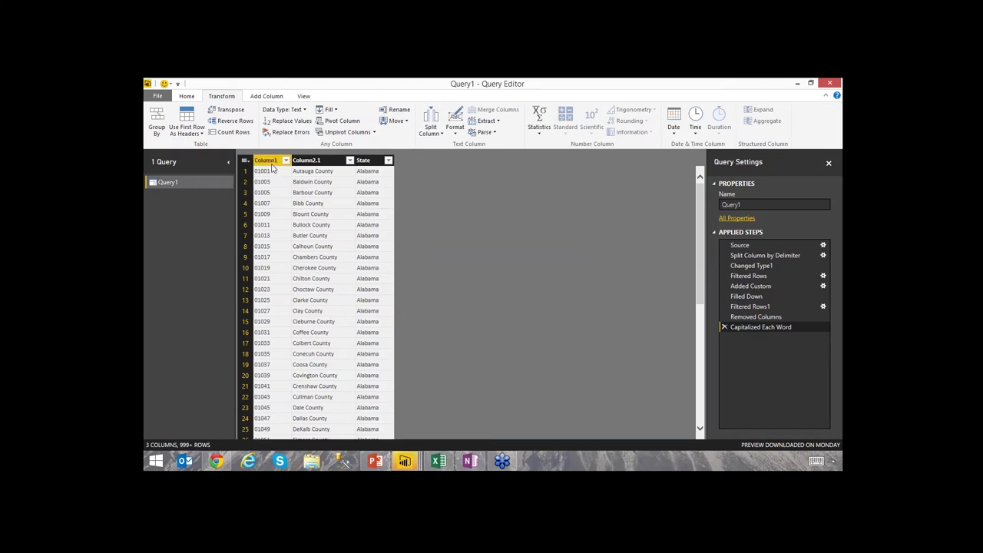
pyautogui.click(272, 163)
pyautogui.rightClick(272, 164)
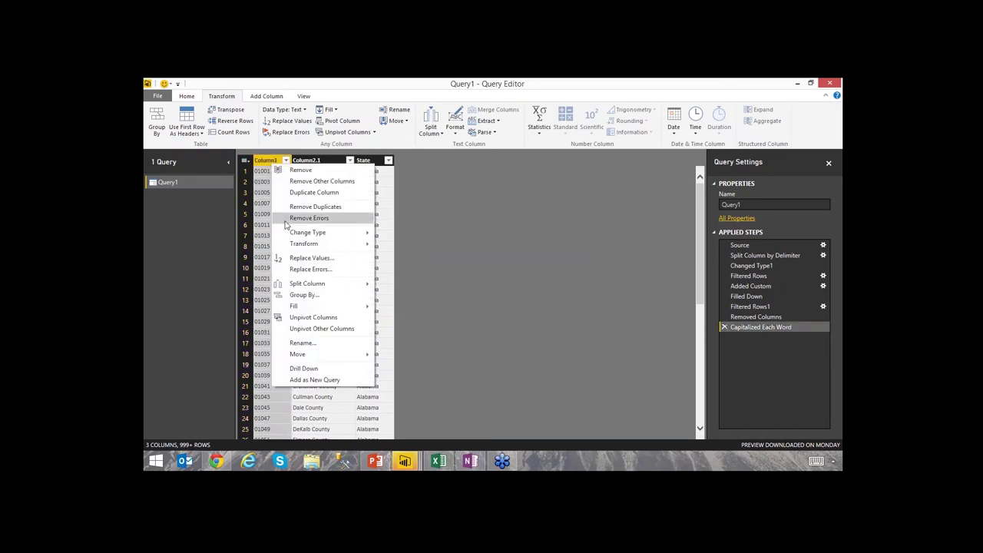
pyautogui.moveTo(307, 243)
pyautogui.click(437, 279)
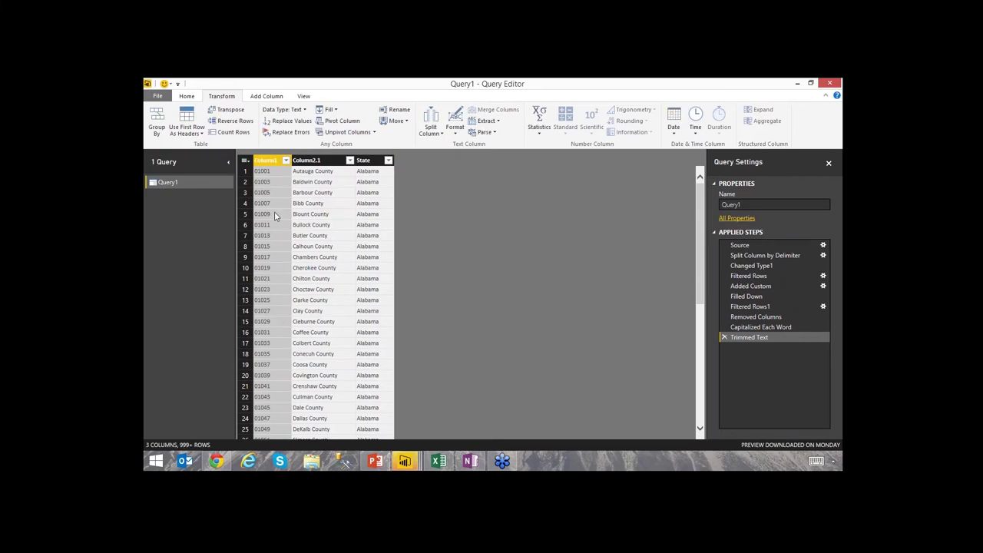
# - Rename Column1 to FIPS and Column2.1 to County
pyautogui.doubleClick(275, 161)
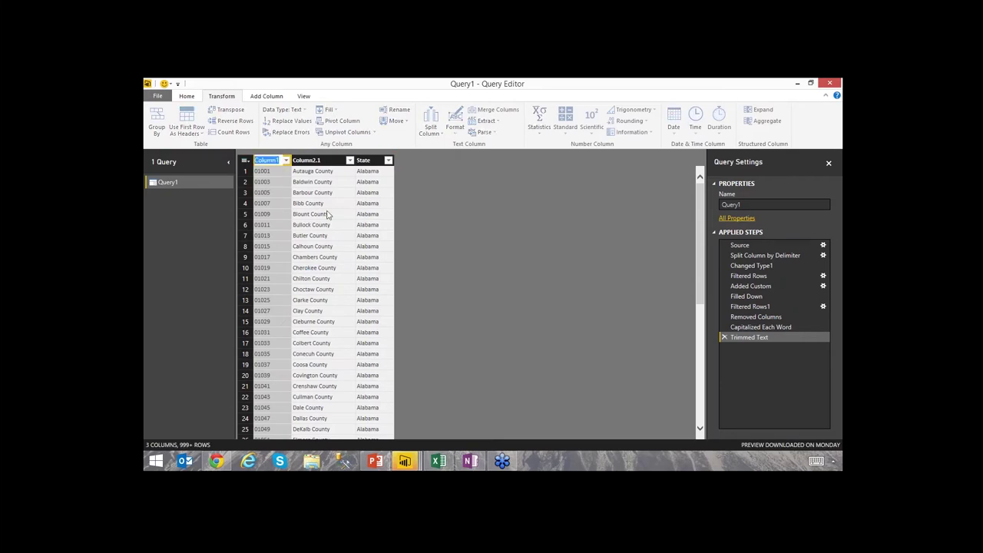
pyautogui.write('FIPS')
pyautogui.press('Return')
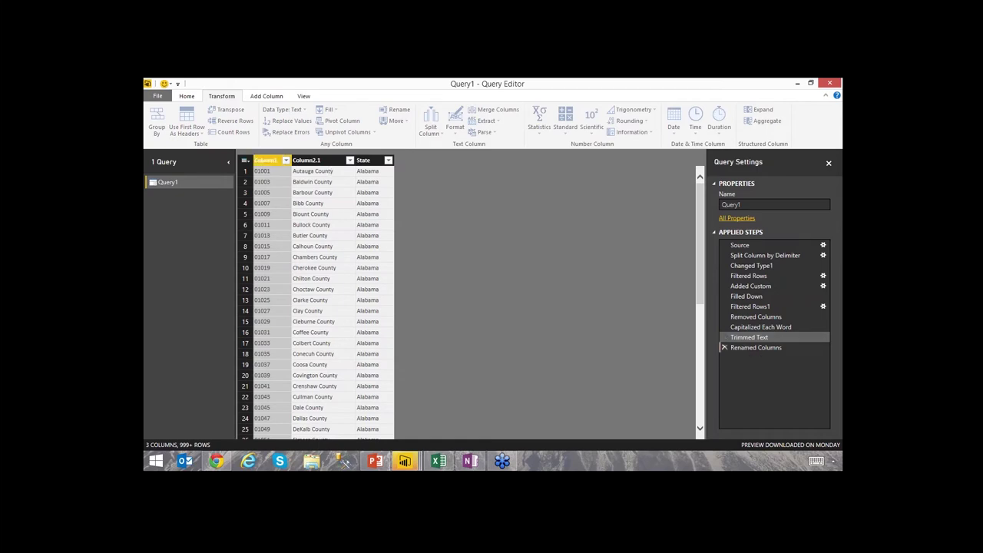
pyautogui.doubleClick(322, 163)
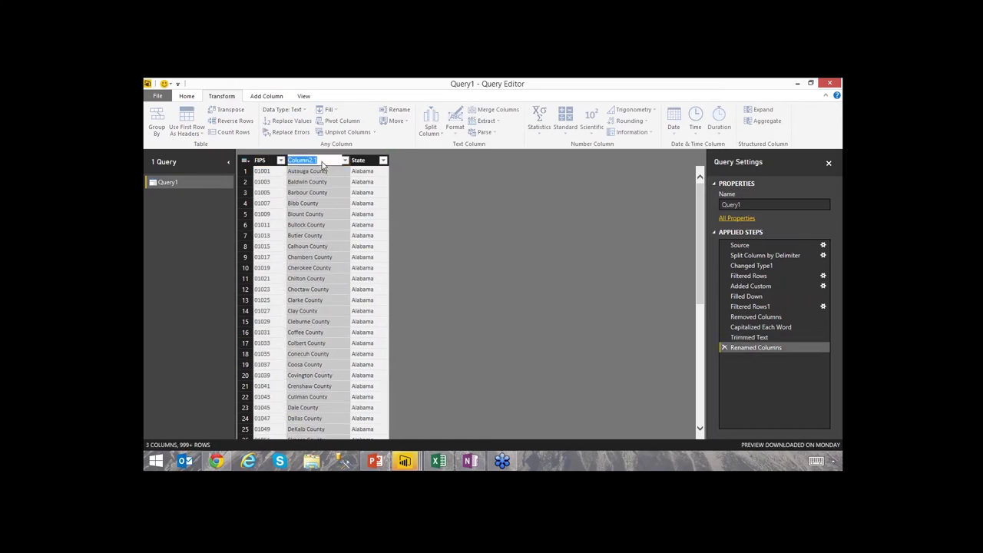
pyautogui.write('County')
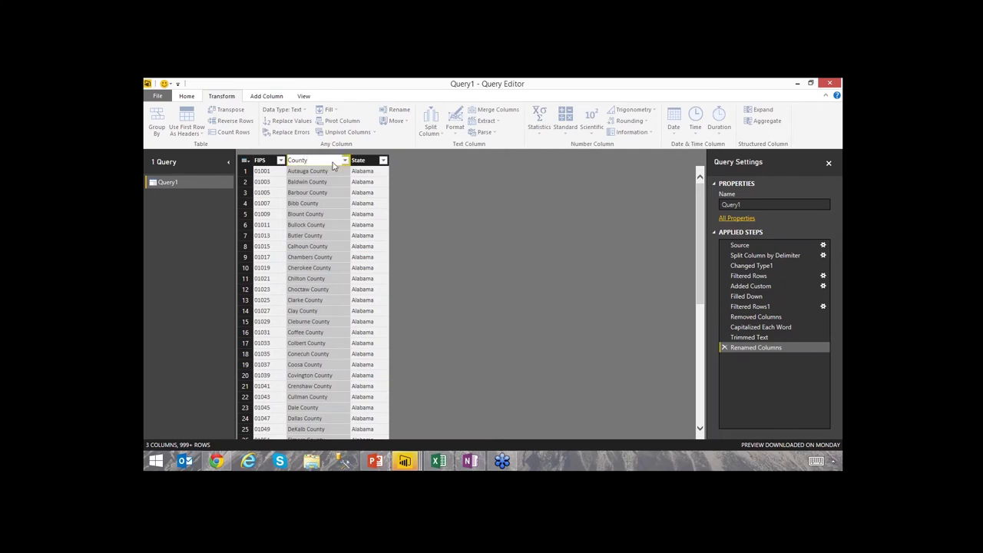
pyautogui.press('Return')
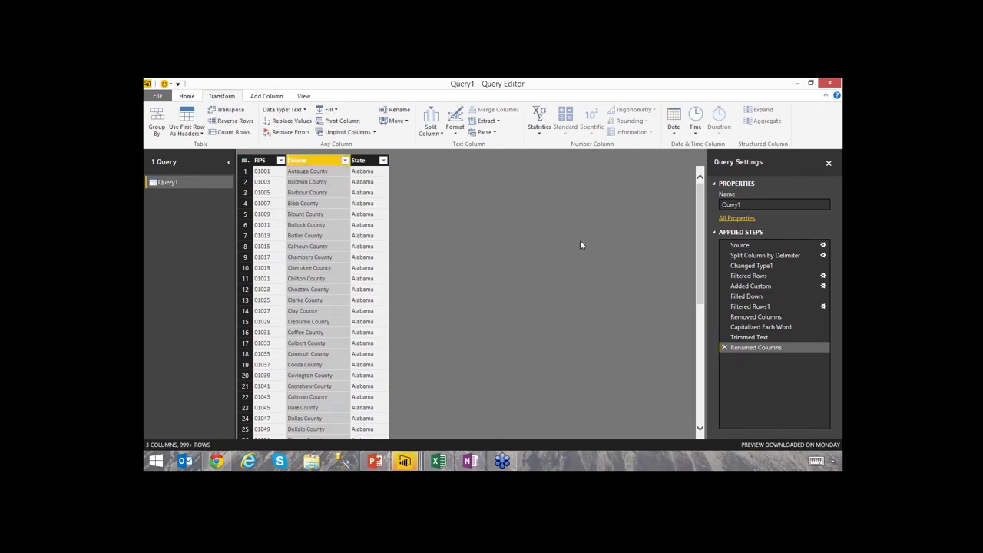
# - Rename the query as County
pyautogui.doubleClick(737, 204)
pyautogui.write('C')
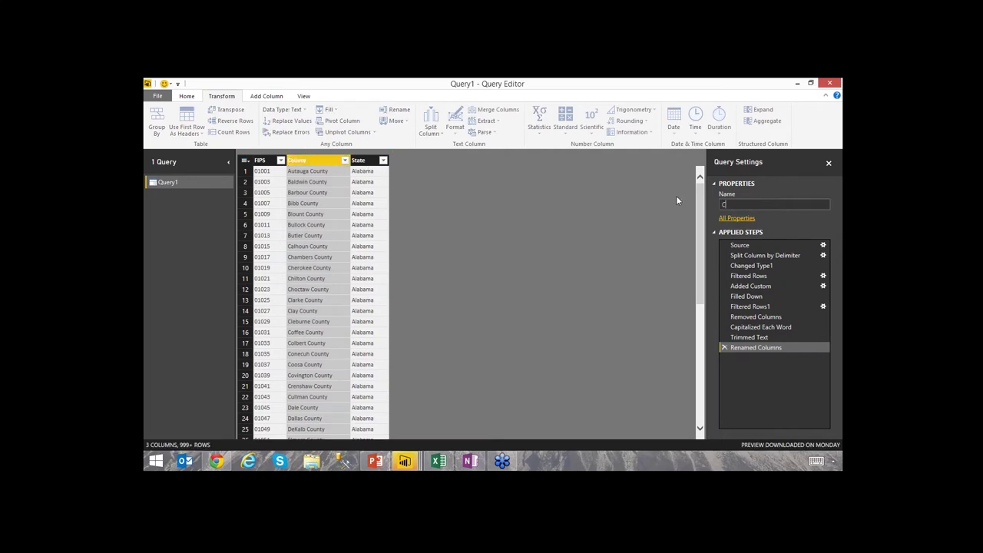
pyautogui.write('ounty')
pyautogui.press('Return')
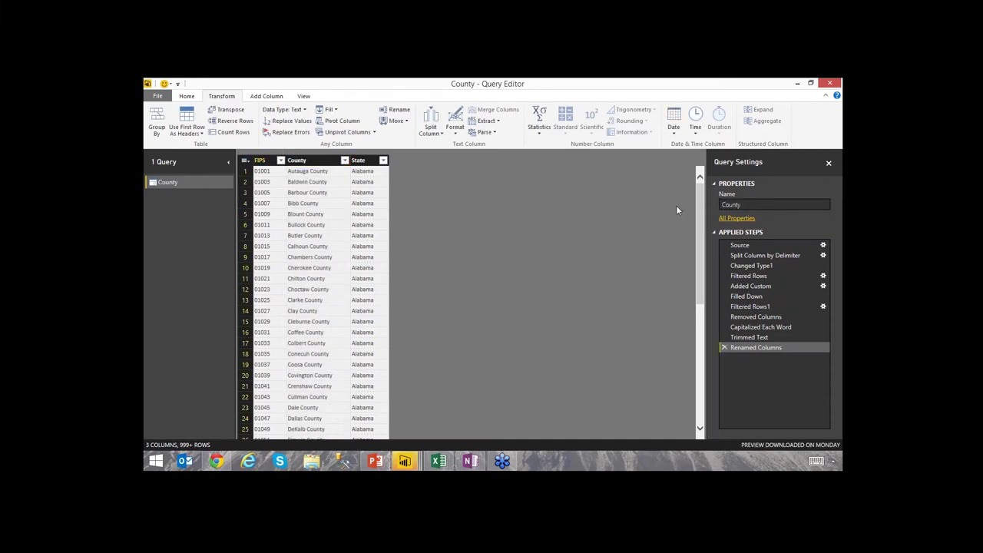
# - Switch to Chrome, copy the link address of DataDict.txt from the Census QuickFacts download page, and return to the Query Editor
pyautogui.click(216, 461)
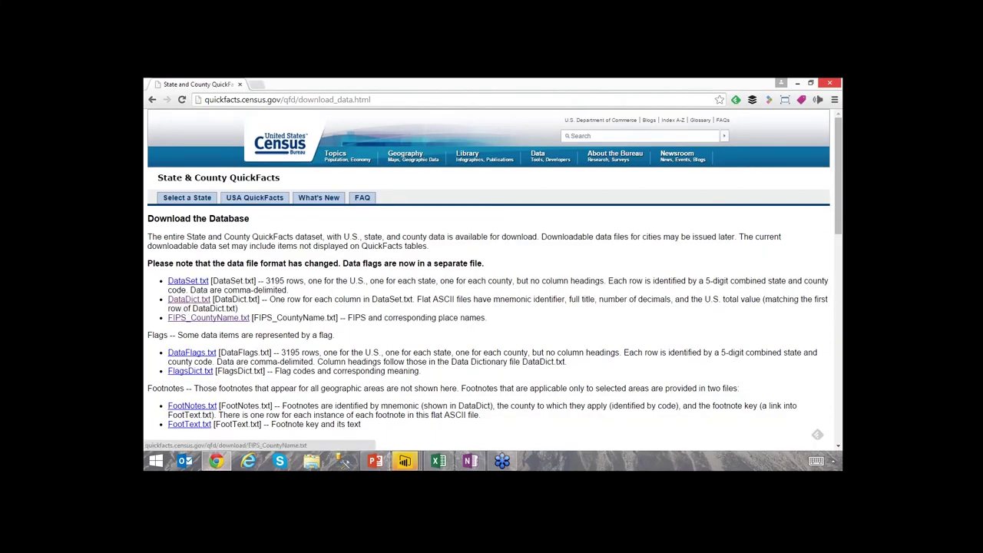
pyautogui.rightClick(192, 299)
pyautogui.click(229, 351)
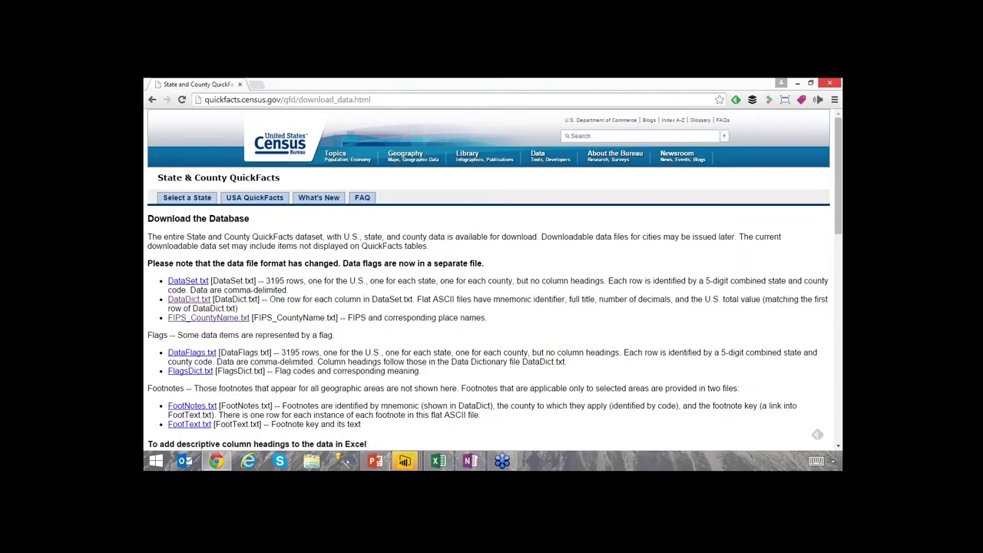
pyautogui.click(798, 83)
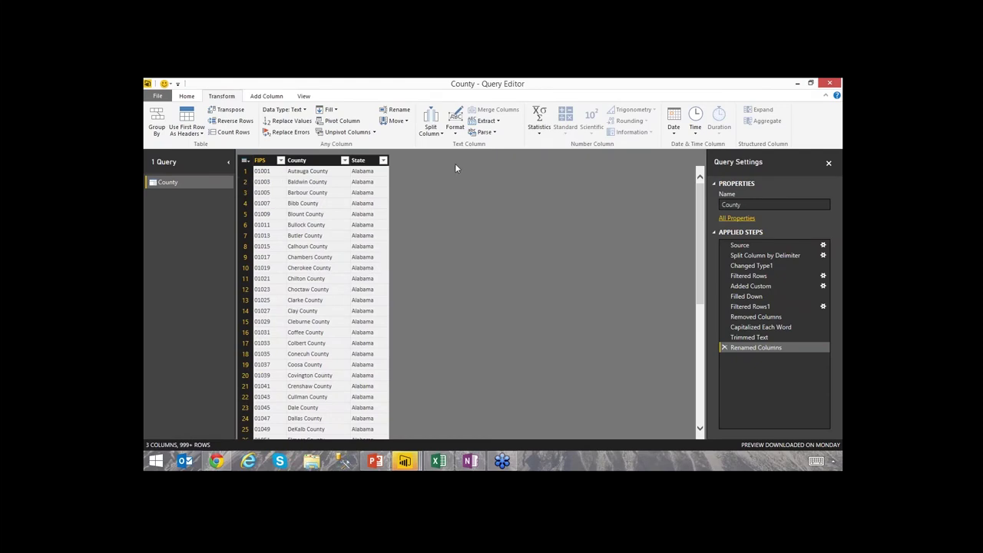
pyautogui.click(186, 96)
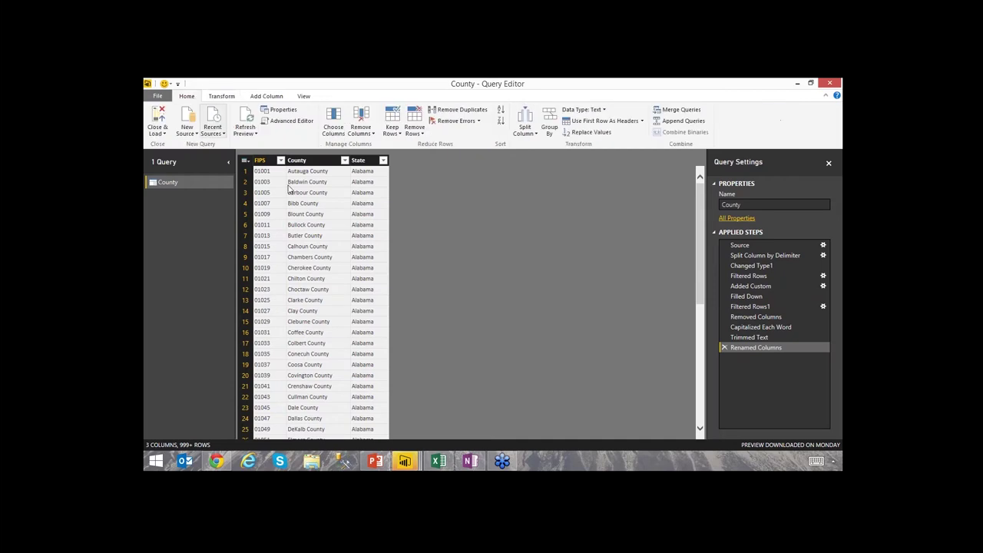
pyautogui.click(190, 135)
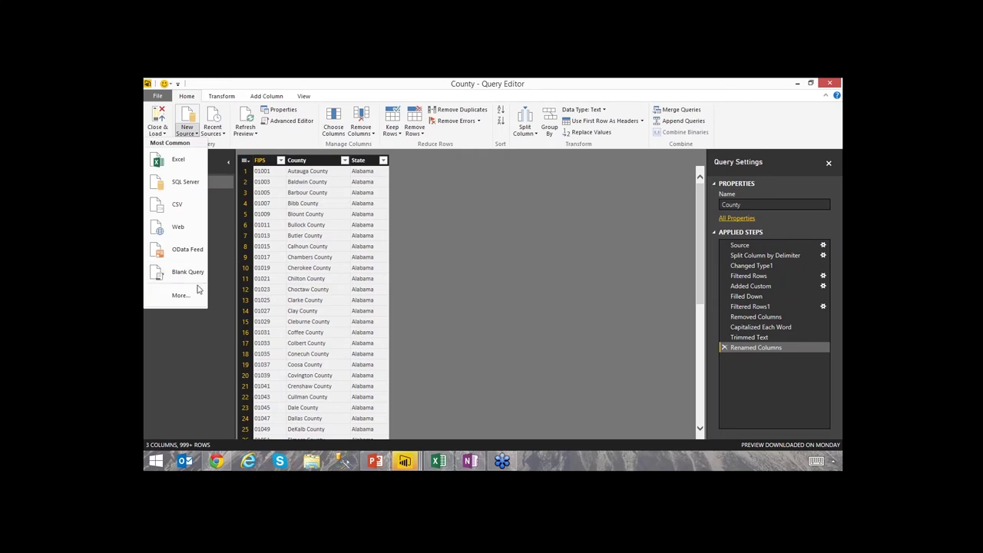
pyautogui.click(410, 277)
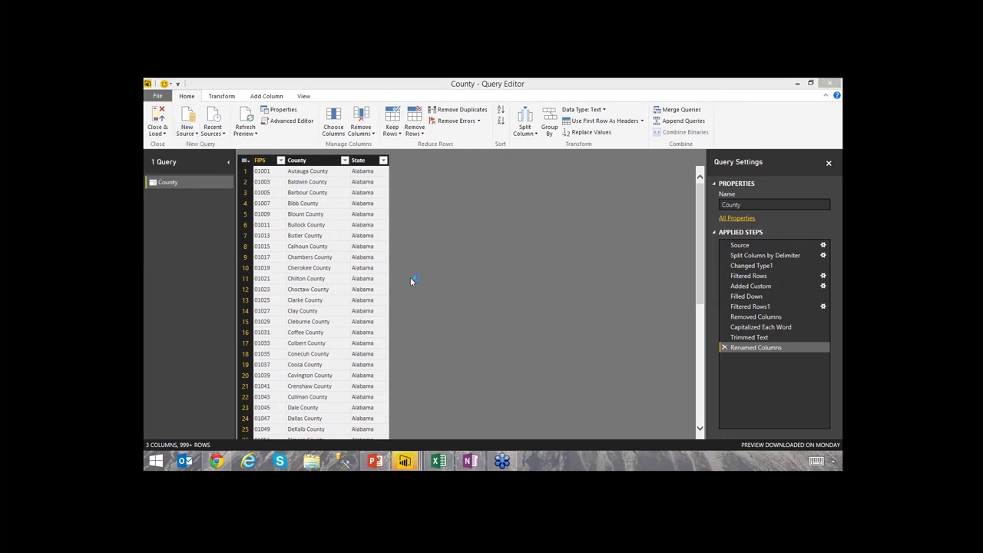
pyautogui.hotkey('ctrl', 'v')
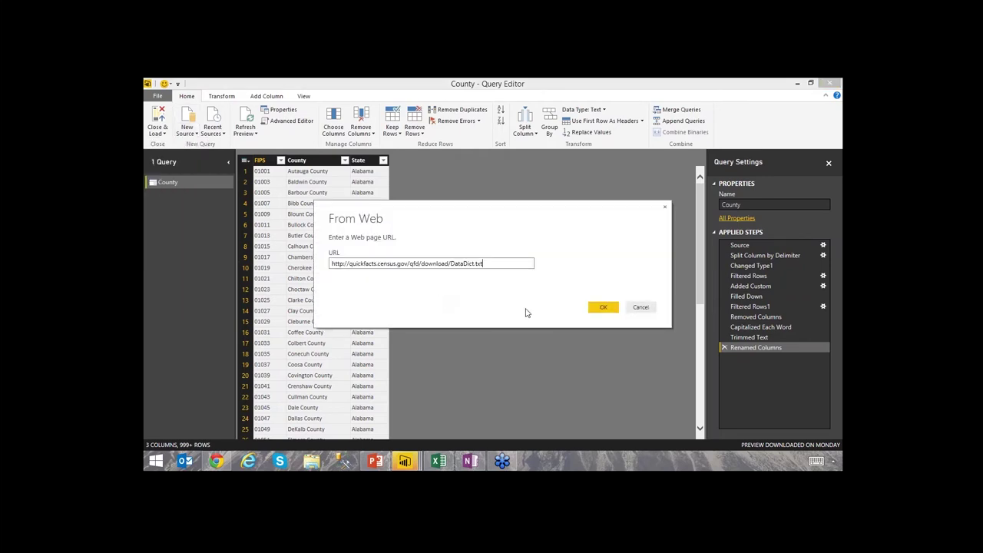
pyautogui.click(602, 307)
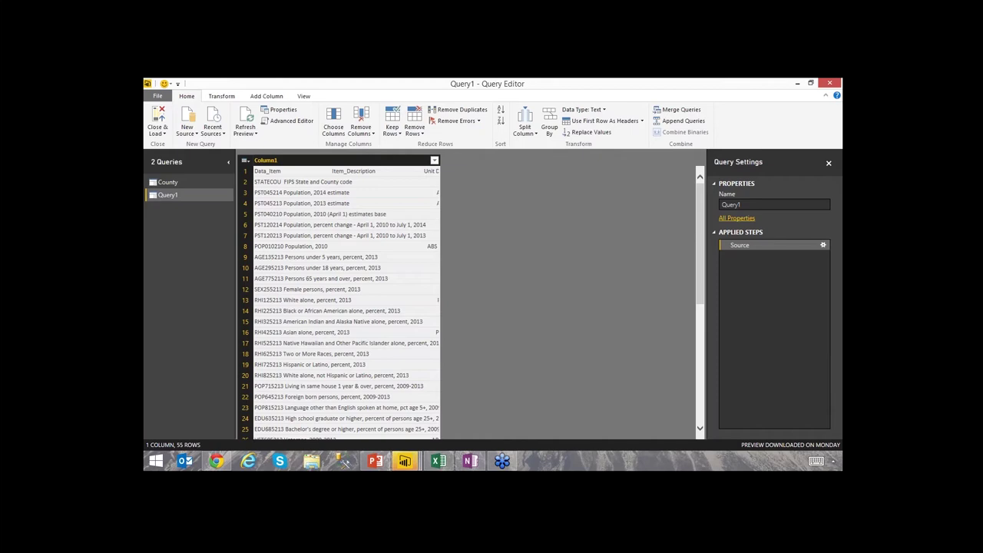
# - Rename the new query as Data Dictionary
pyautogui.click(745, 202)
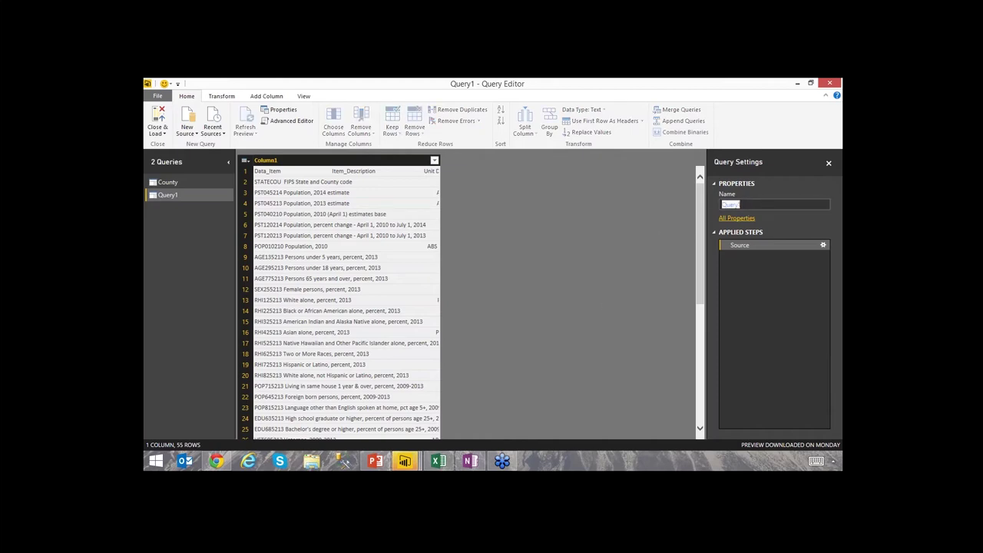
pyautogui.write('Data Dictionary')
pyautogui.press('Return')
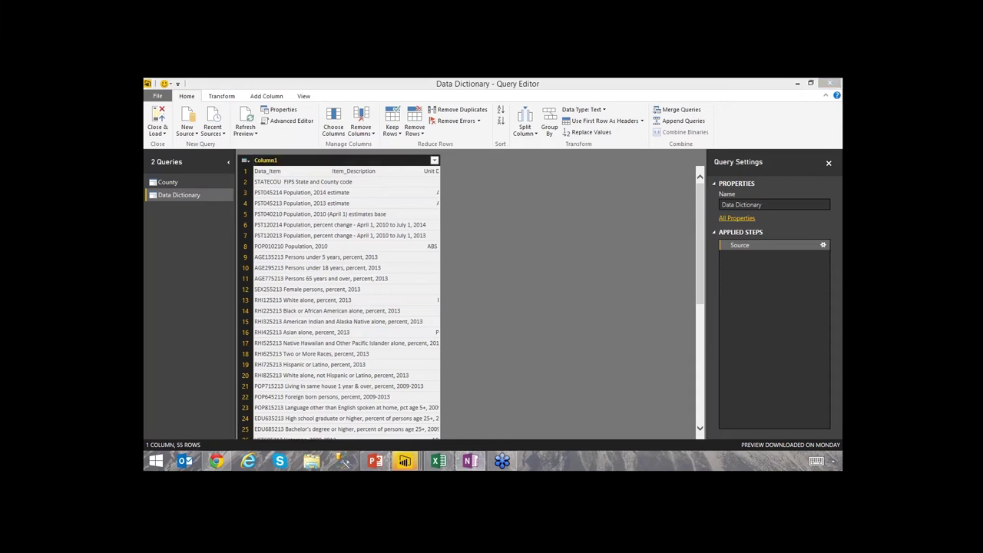
# - Split Column1 of the Data Dictionary query by number of characters, at 9, once as far left as possible
pyautogui.rightClick(290, 163)
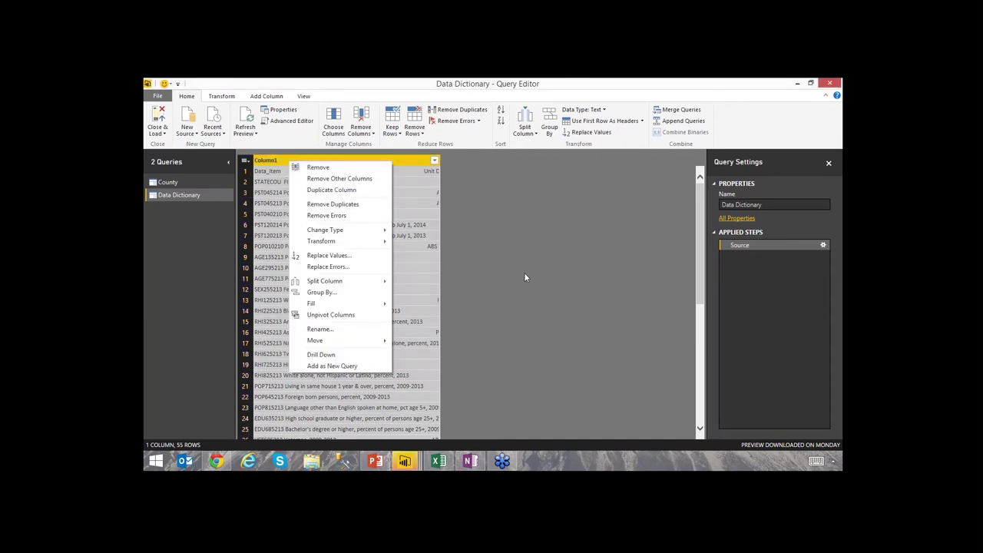
pyautogui.moveTo(366, 284)
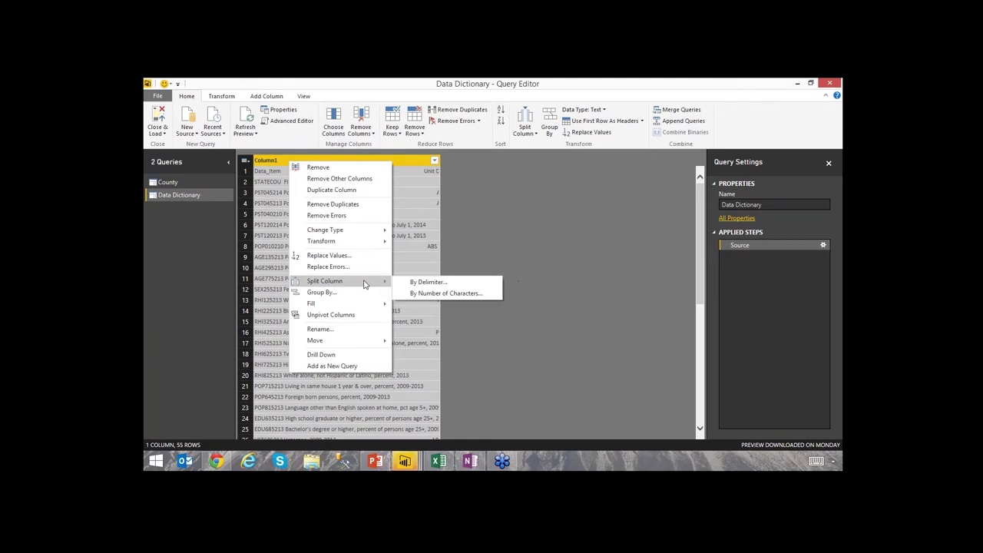
pyautogui.click(448, 297)
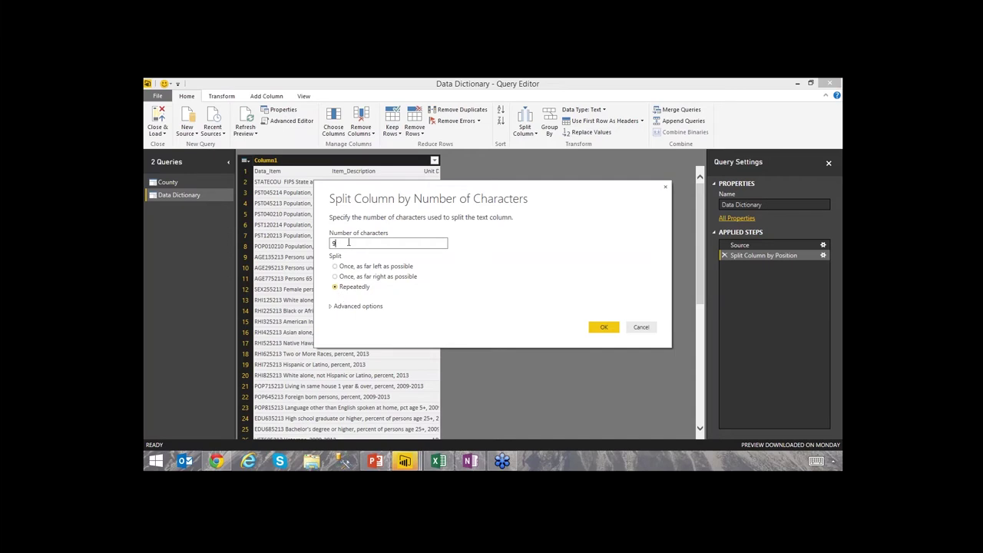
pyautogui.click(334, 266)
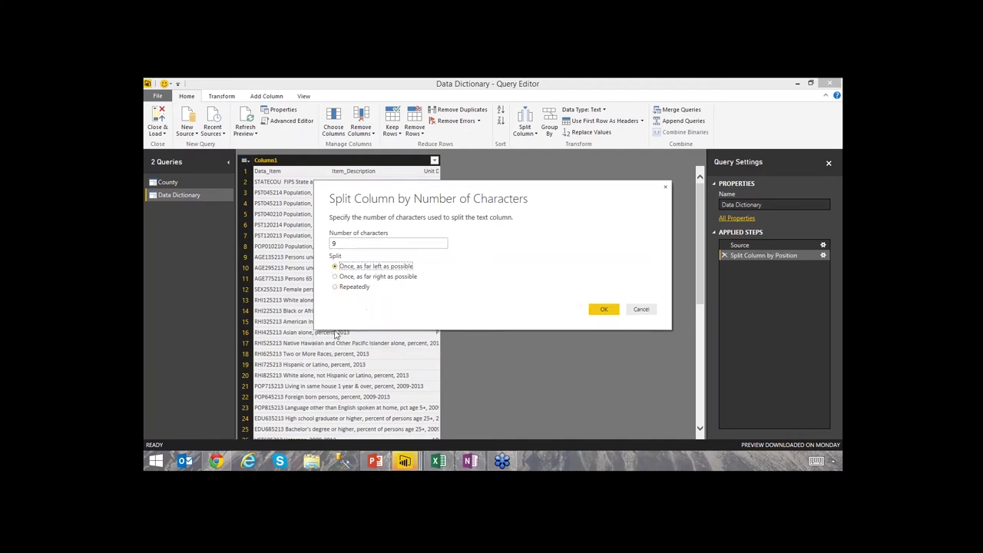
pyautogui.click(606, 309)
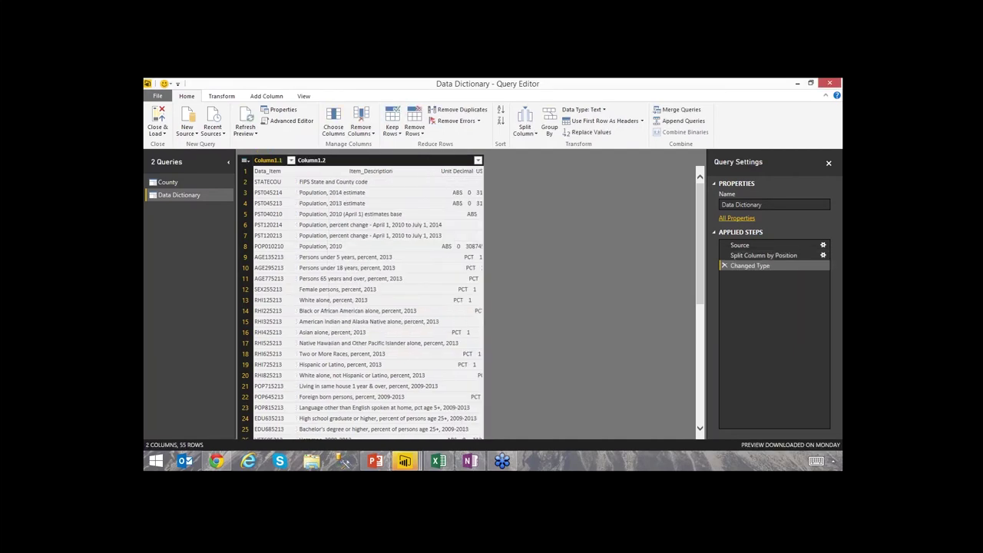
# - Split Column1.2 at 88 characters, once as far left as possible, and remove the split-off column with the unit and total figures
pyautogui.click(344, 162)
pyautogui.rightClick(344, 162)
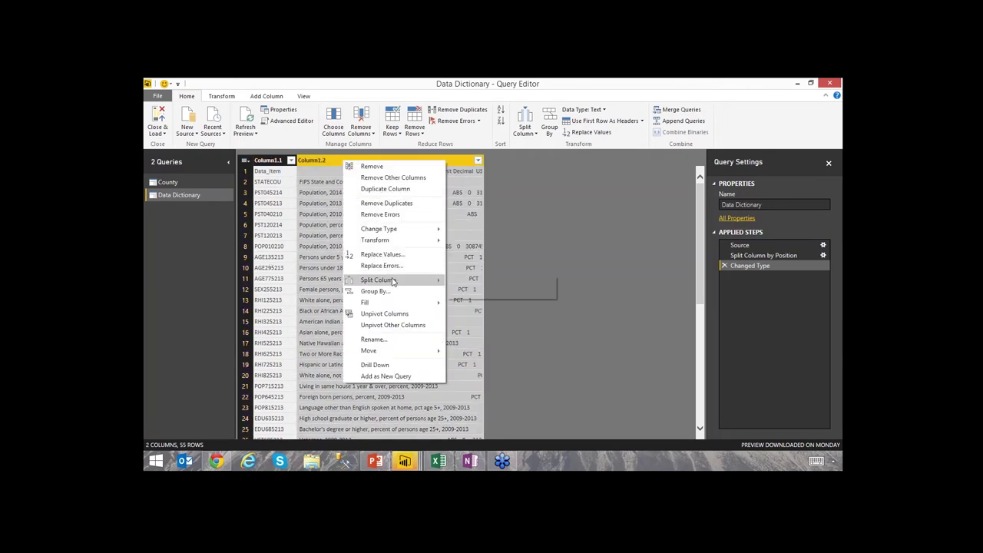
pyautogui.click(487, 291)
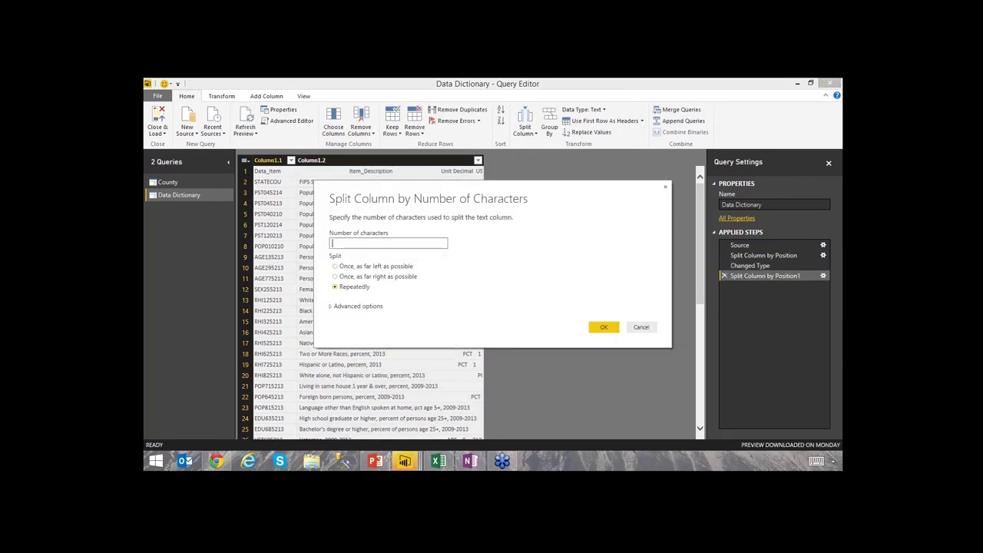
pyautogui.click(369, 266)
pyautogui.click(388, 243)
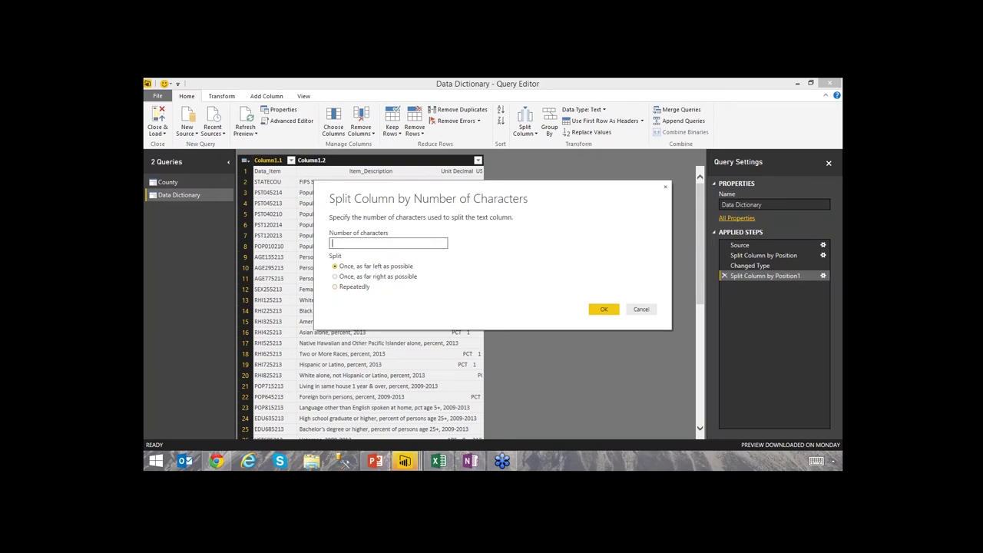
pyautogui.write('88')
pyautogui.click(604, 309)
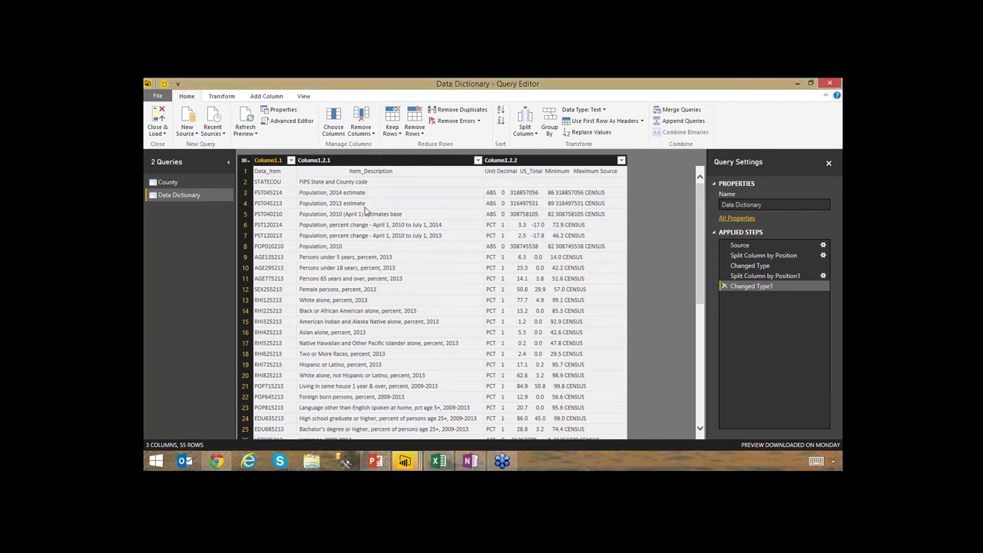
pyautogui.rightClick(576, 161)
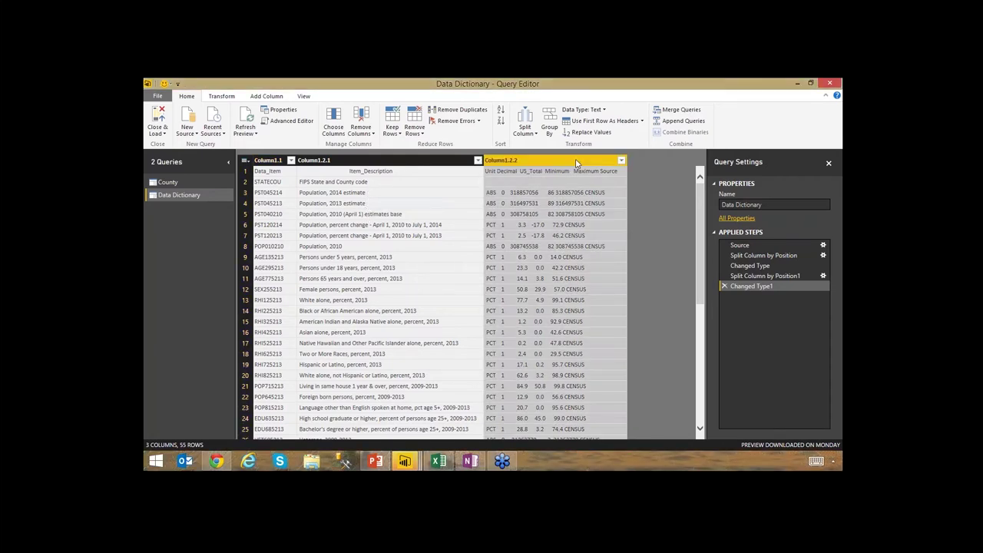
pyautogui.click(605, 166)
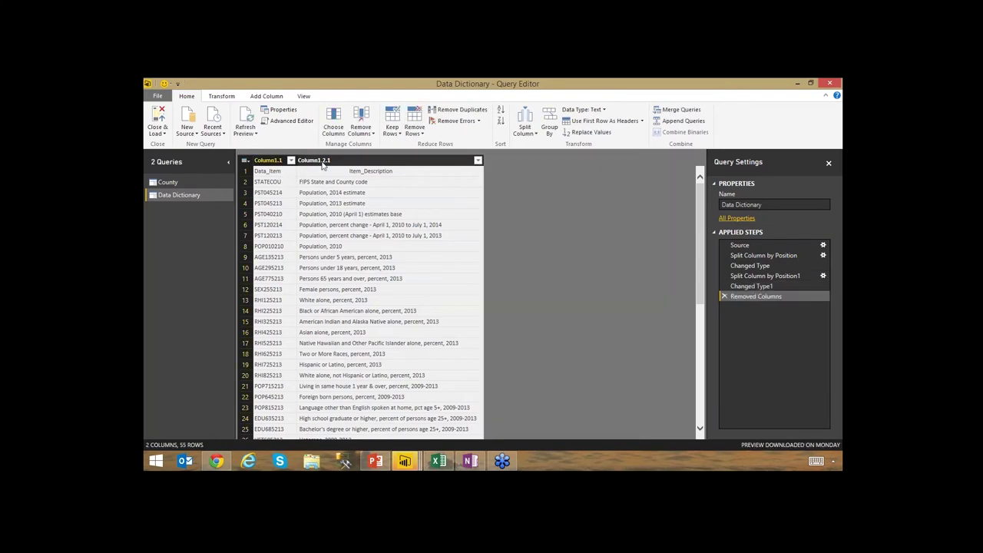
# - Promote the first row of Data Dictionary to headers and rename Item_Description as Description and Data_Item as Metric
pyautogui.click(250, 173)
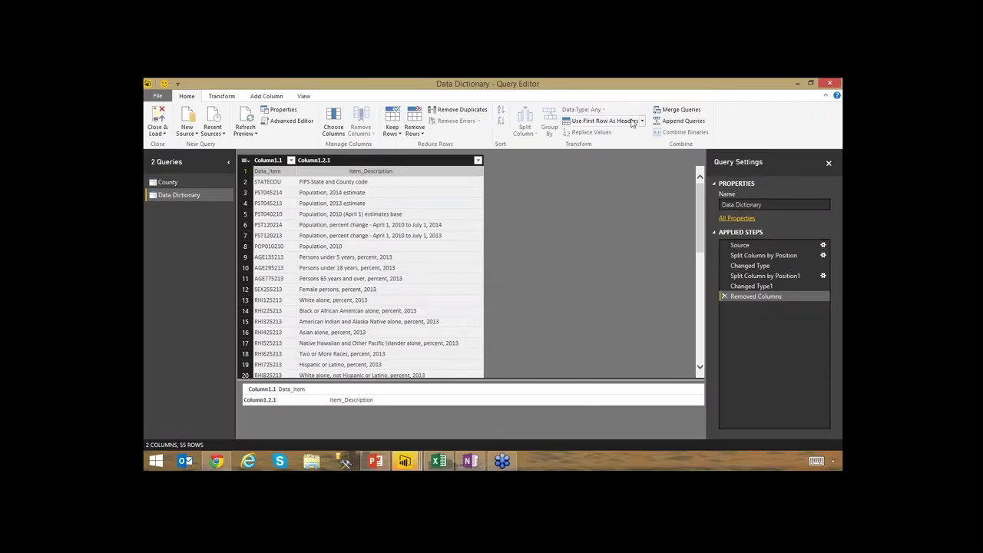
pyautogui.click(652, 163)
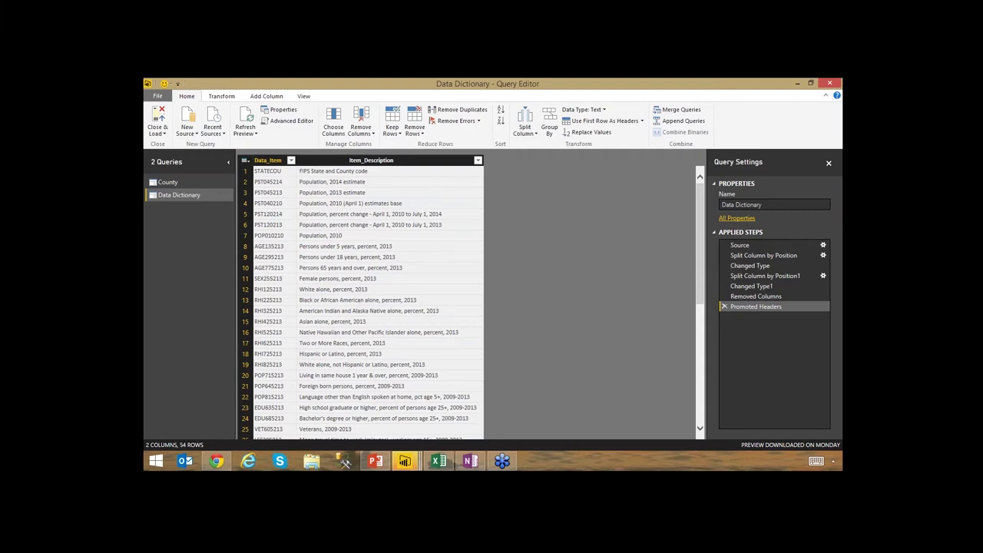
pyautogui.click(377, 163)
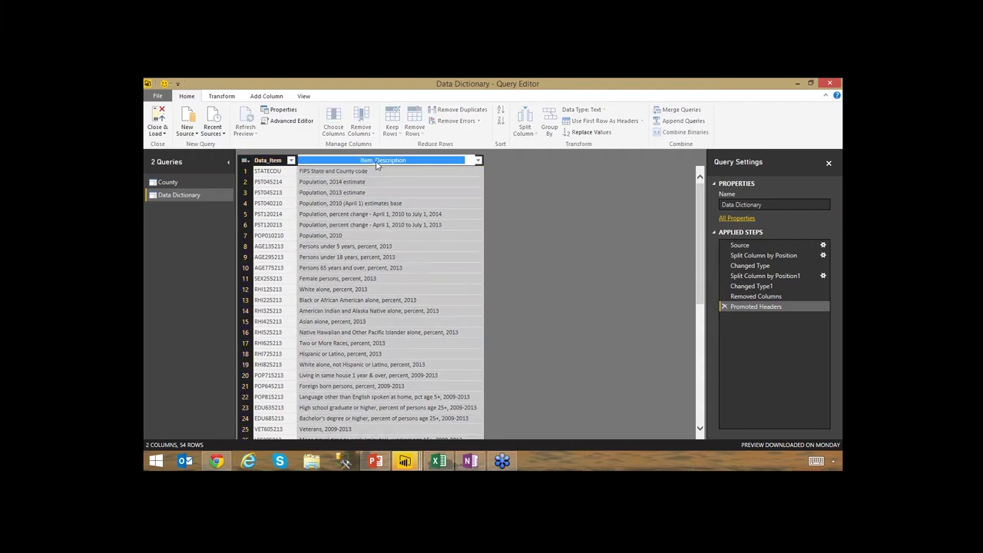
pyautogui.write('Description')
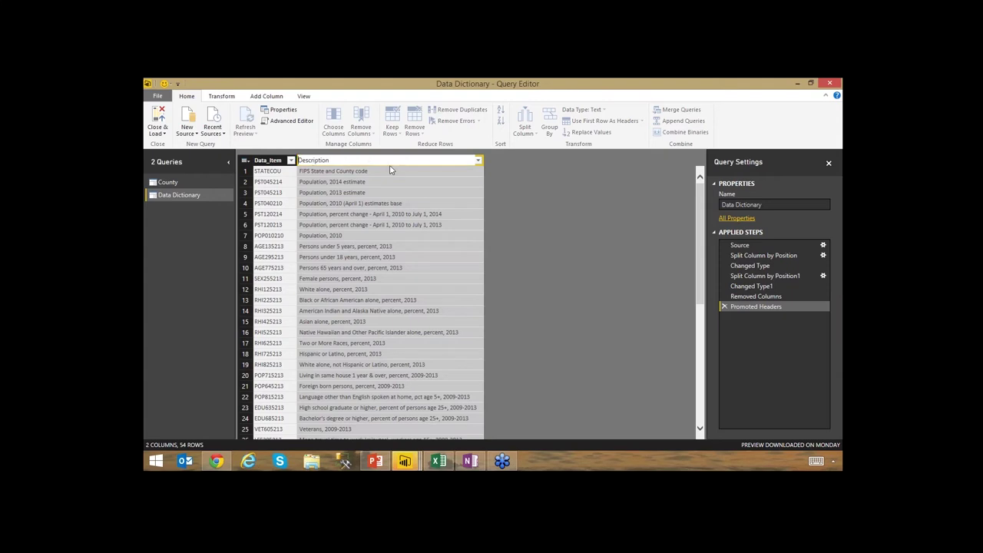
pyautogui.press('Return')
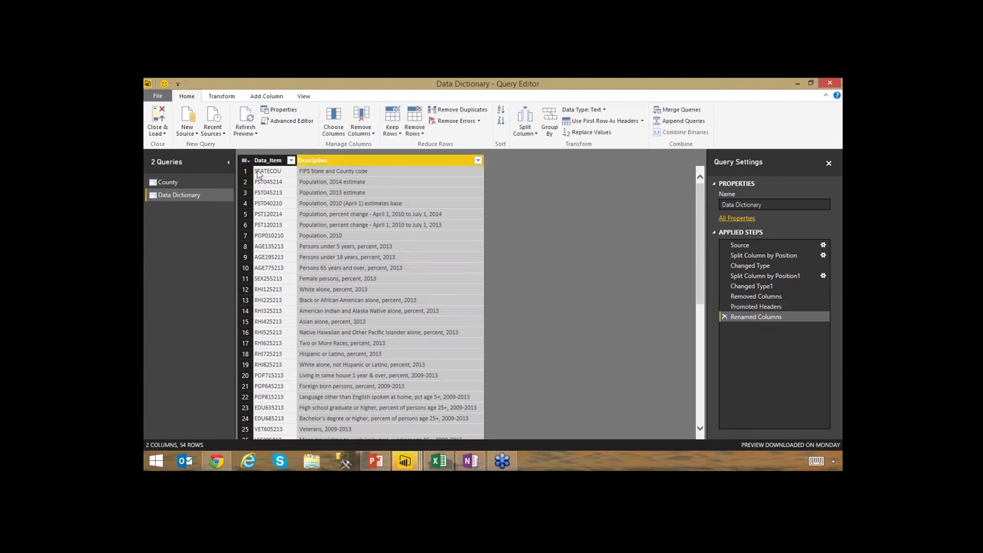
pyautogui.doubleClick(269, 160)
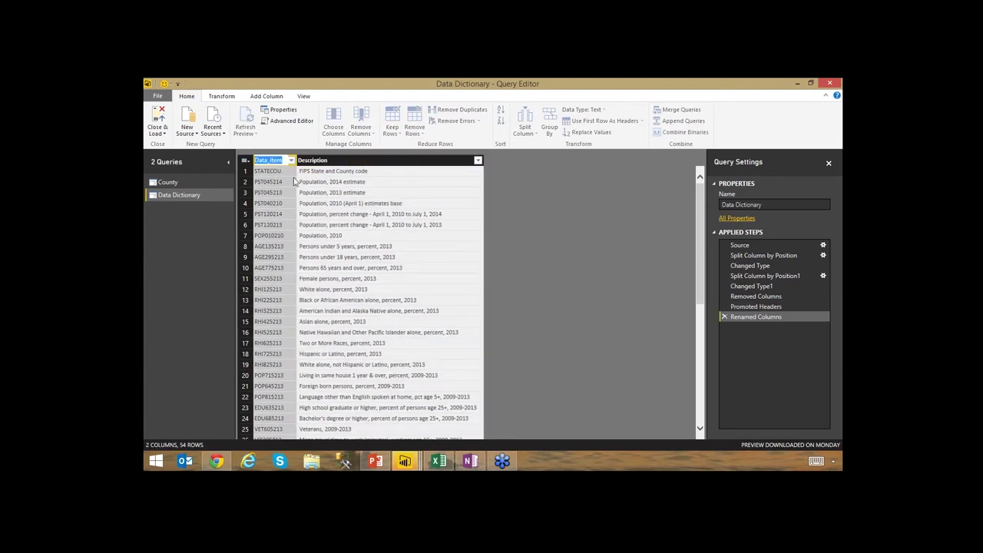
pyautogui.write('Metric')
pyautogui.press('Return')
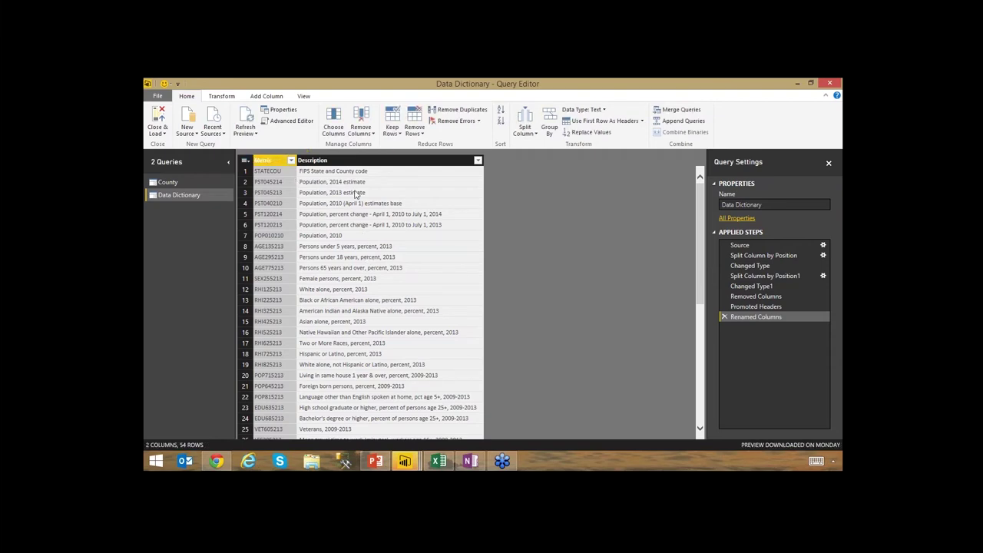
# - Trim the text in both the Metric and Description columns
pyautogui.keyDown('ctrl'); pyautogui.click(345, 164); pyautogui.keyUp('ctrl')
pyautogui.rightClick(344, 164)
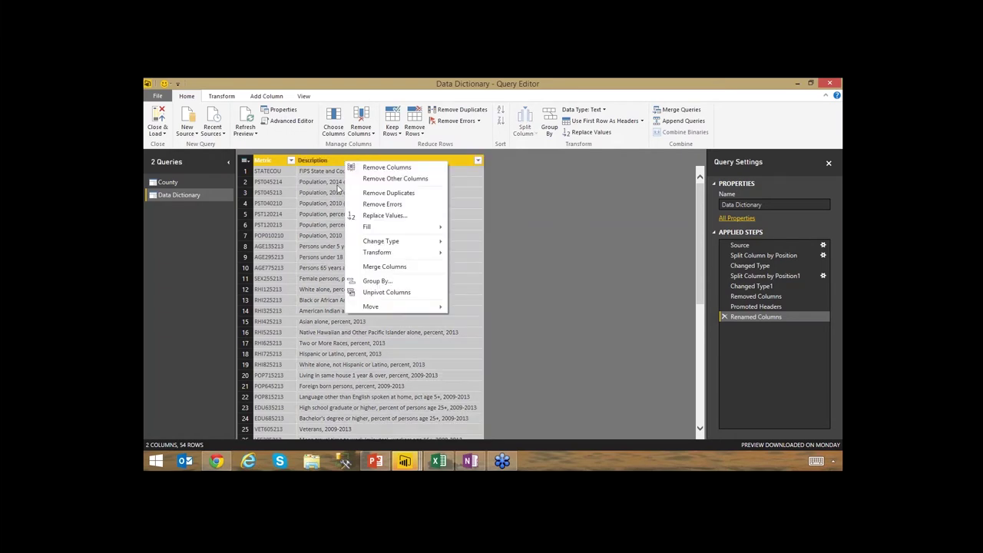
pyautogui.moveTo(399, 258)
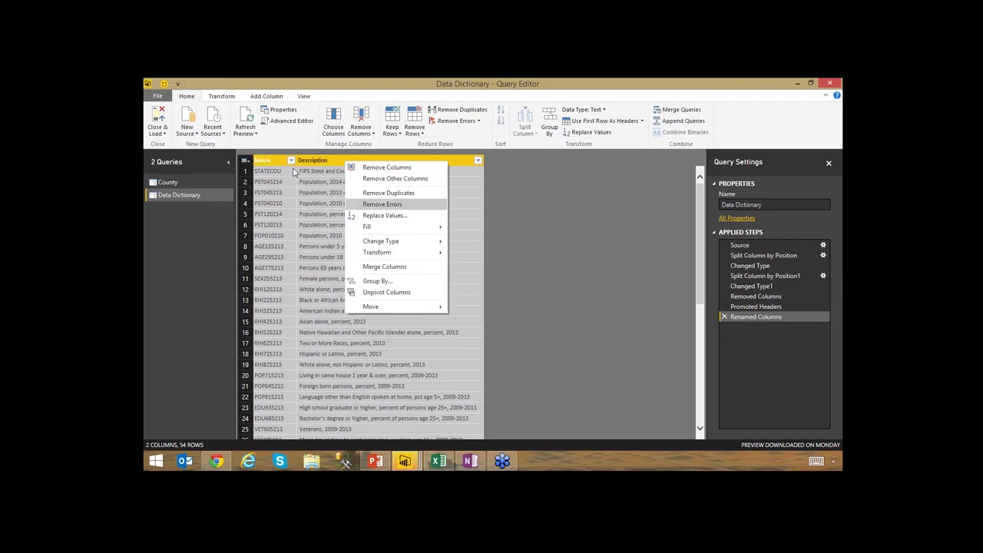
pyautogui.moveTo(408, 253)
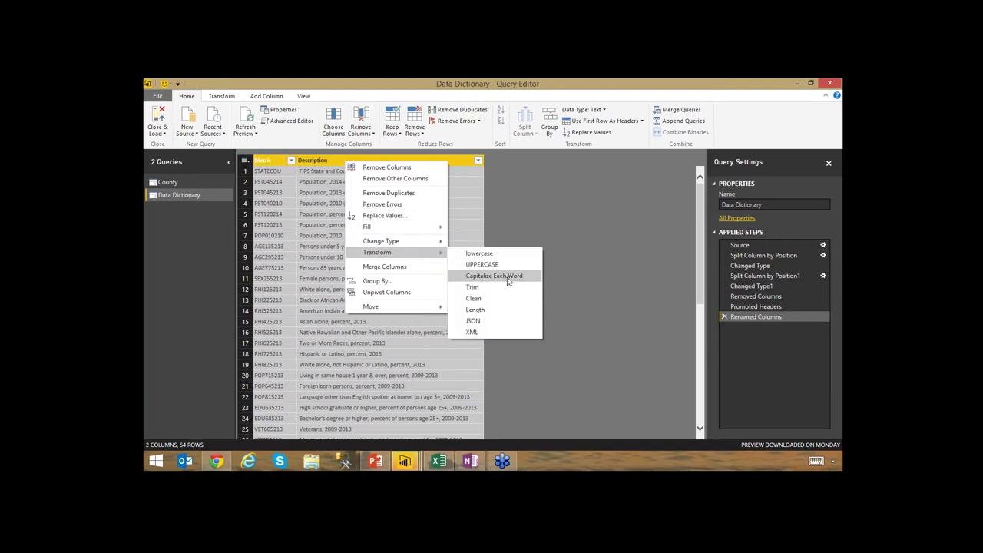
pyautogui.click(473, 286)
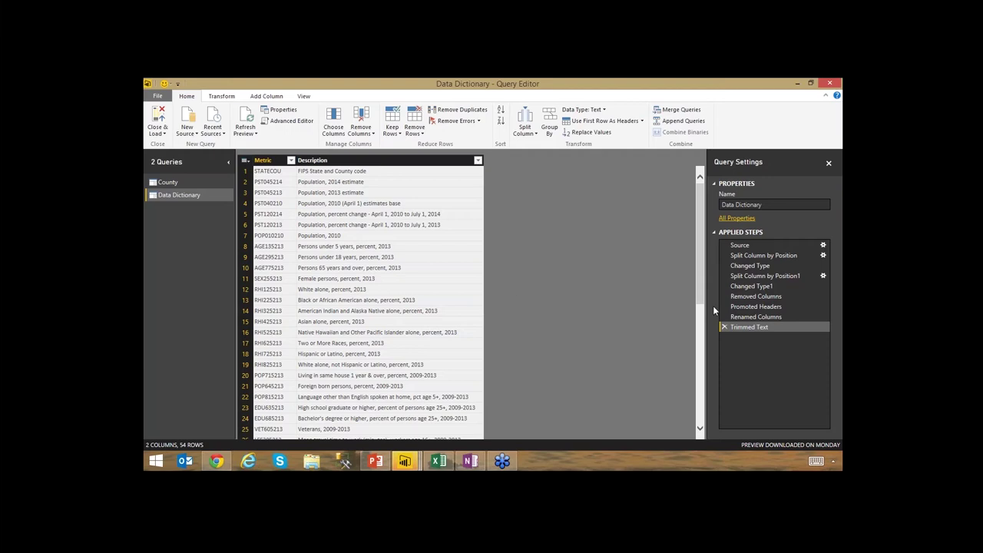
# - Copy the link address of DataSet.txt from the Census QuickFacts page in Chrome and return to the Query Editor
pyautogui.click(216, 461)
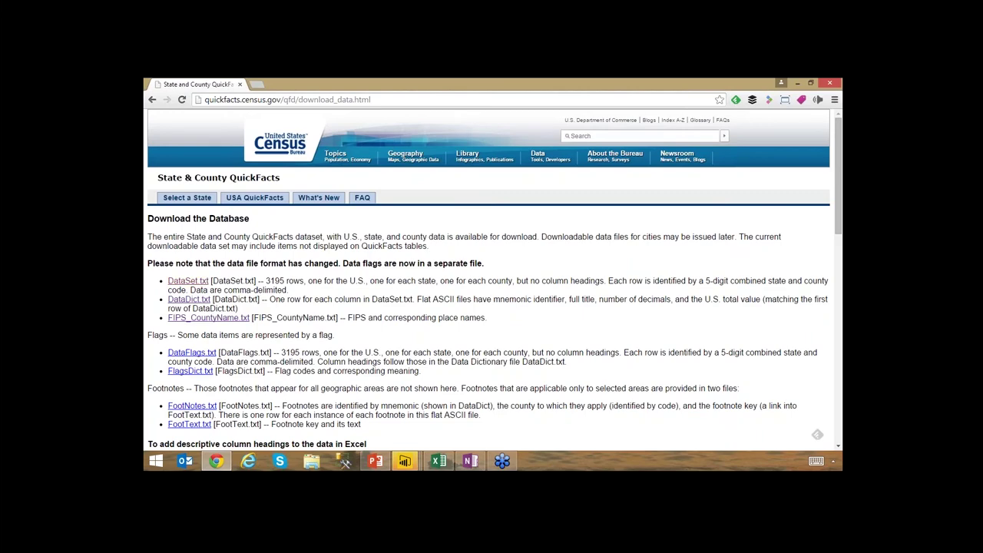
pyautogui.rightClick(182, 282)
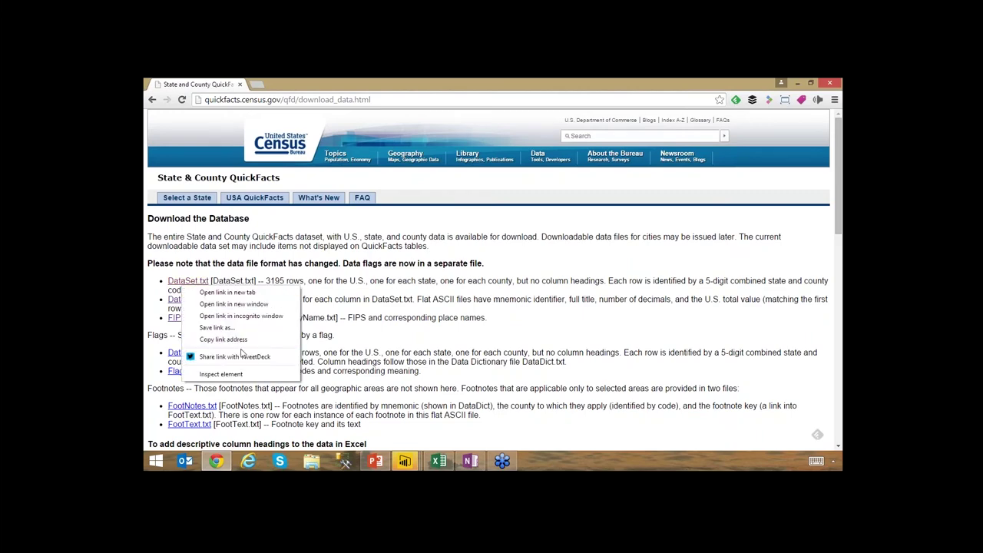
pyautogui.click(243, 339)
pyautogui.hotkey('alt', 'Tab')
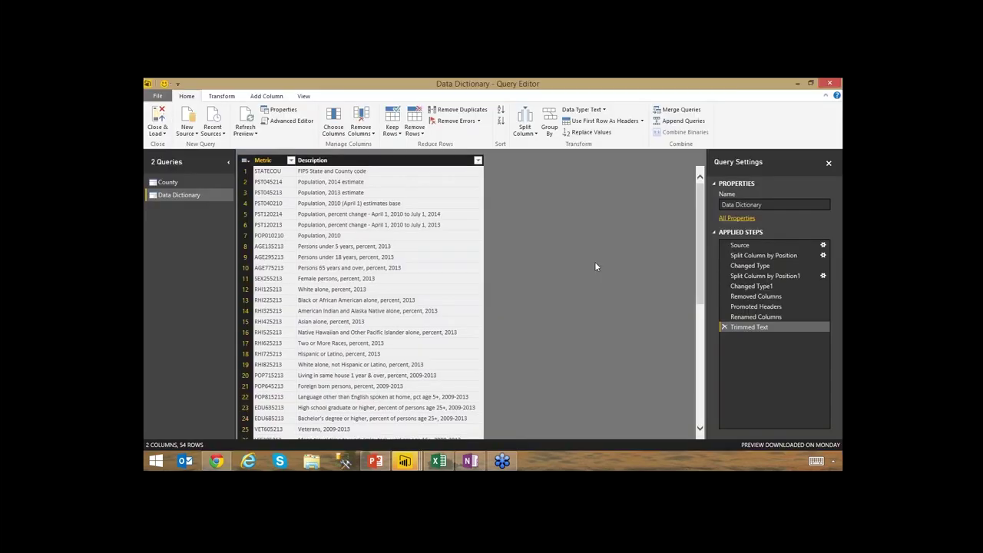
pyautogui.click(191, 135)
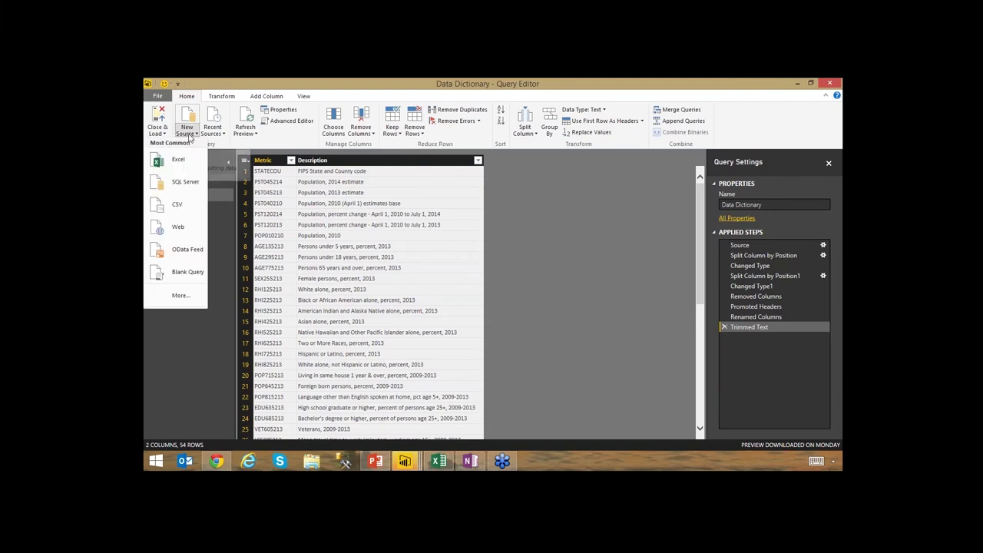
pyautogui.click(185, 227)
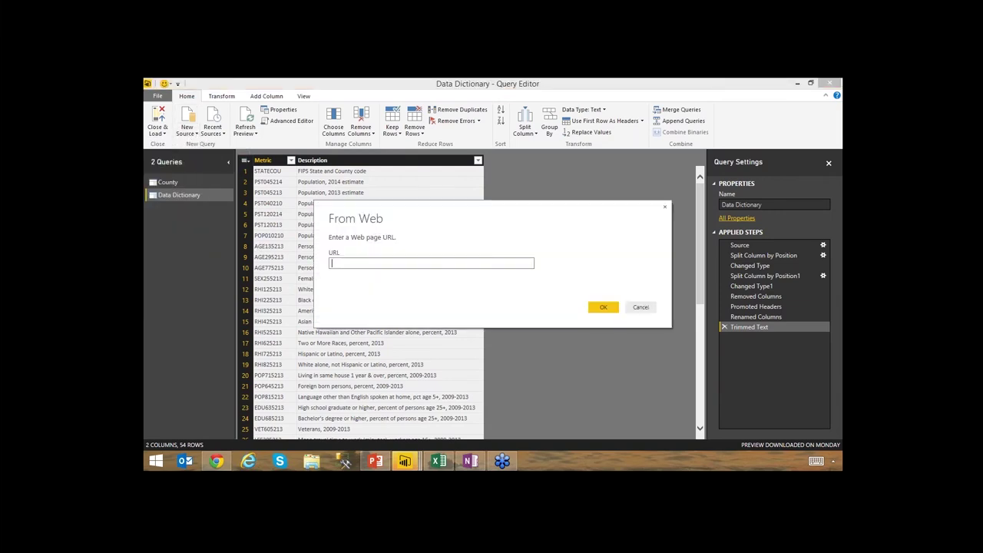
pyautogui.write('http://quickfacts.census.gov/qfd/download/DataSet.txt')
pyautogui.click(611, 310)
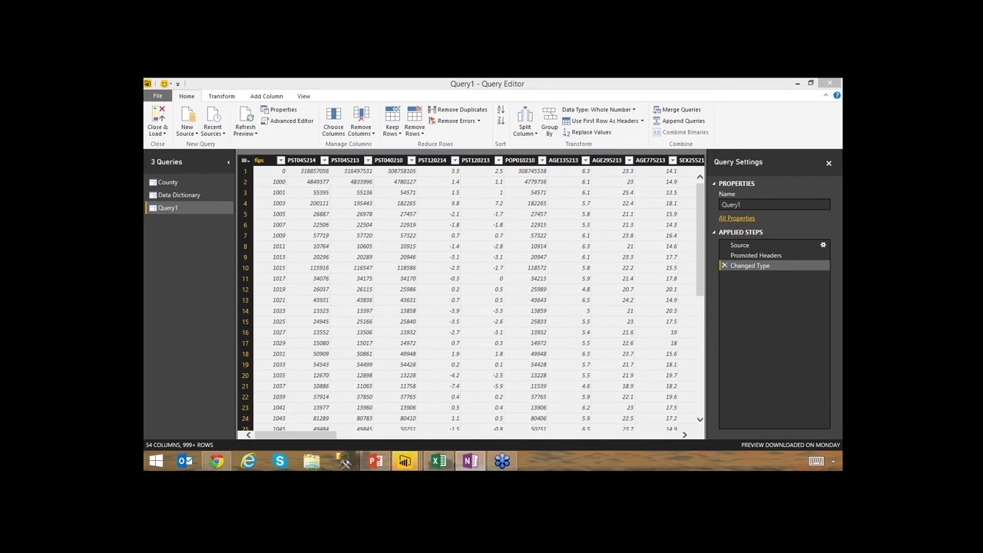
pyautogui.click(724, 265)
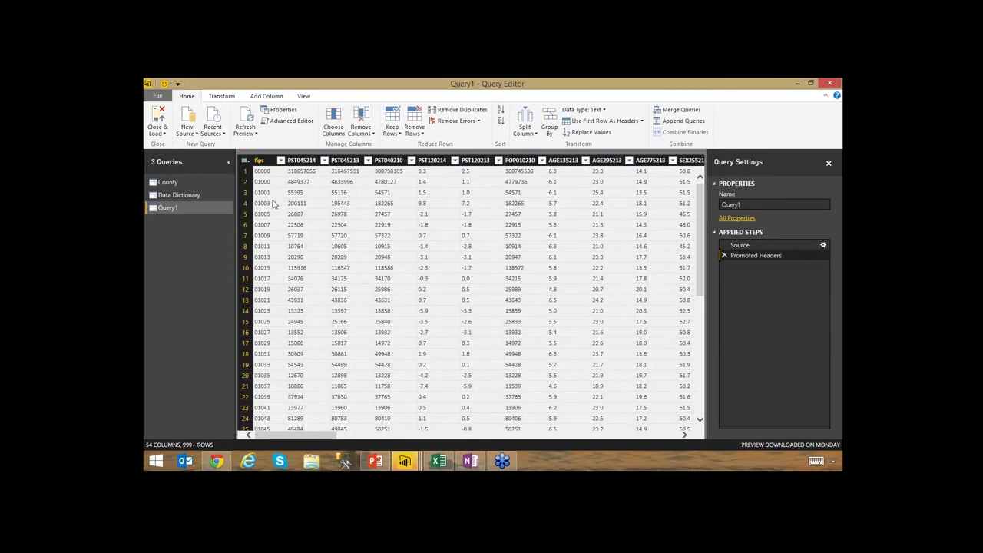
# - Unpivot all columns of the new data set query other than fips
pyautogui.click(298, 161)
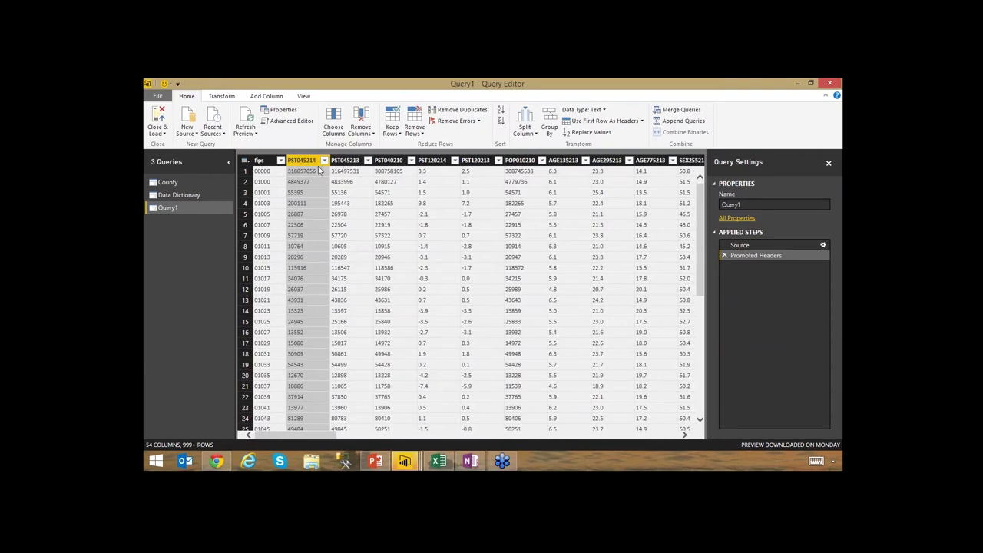
pyautogui.click(345, 160)
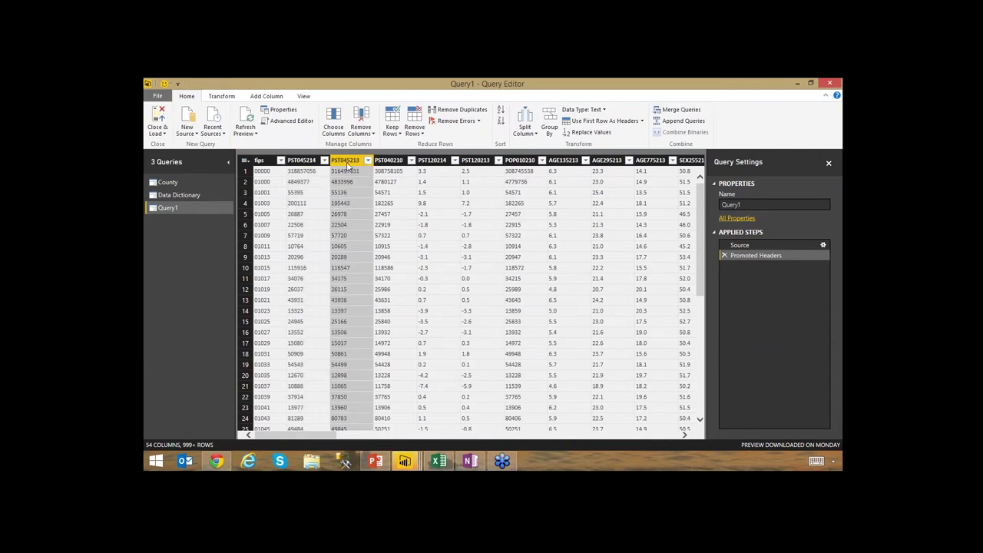
pyautogui.click(388, 160)
pyautogui.click(431, 160)
pyautogui.click(477, 163)
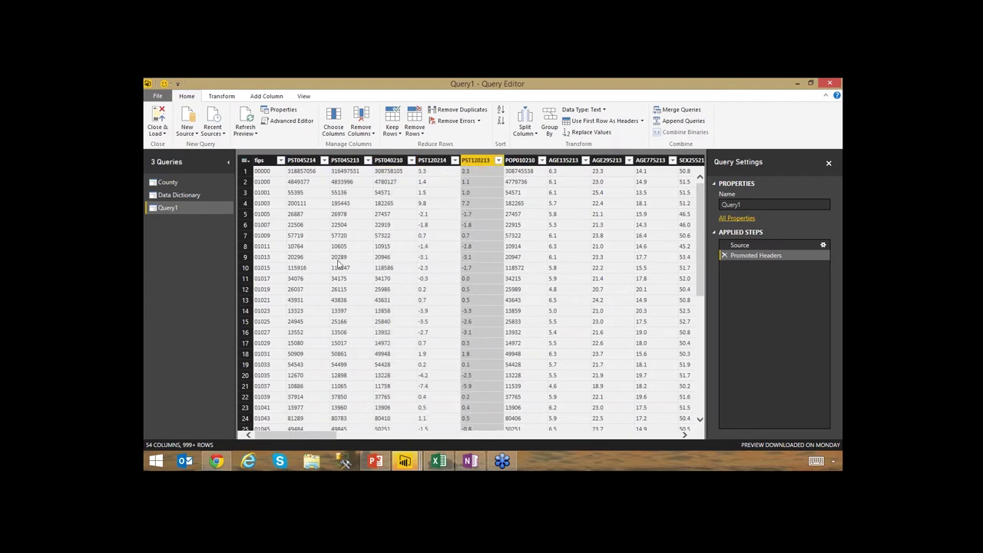
pyautogui.click(301, 160)
pyautogui.click(343, 160)
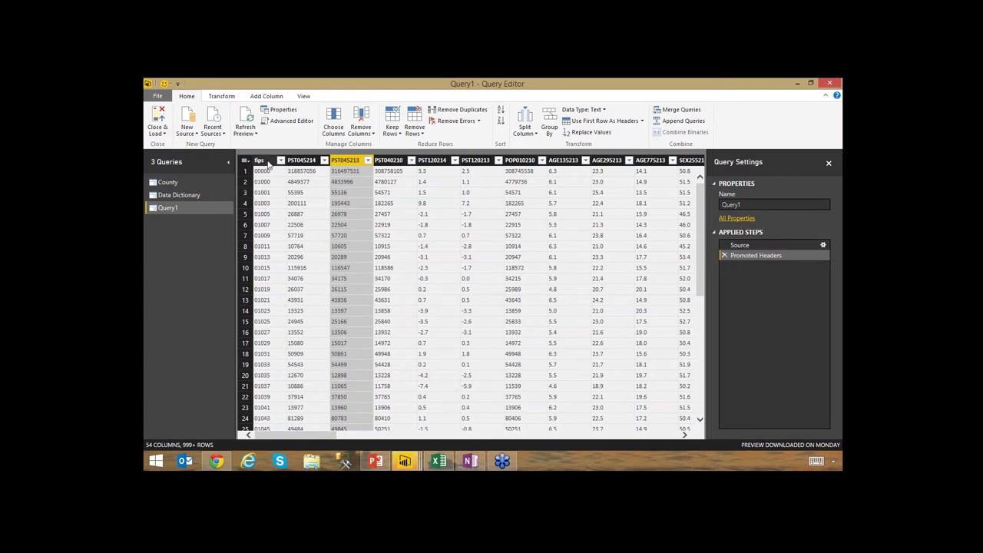
pyautogui.rightClick(268, 161)
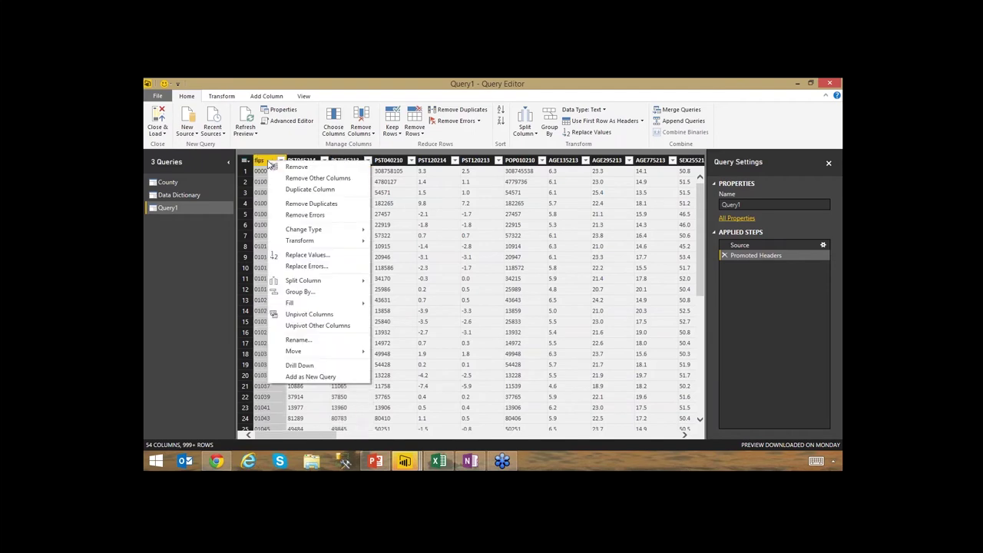
pyautogui.click(336, 326)
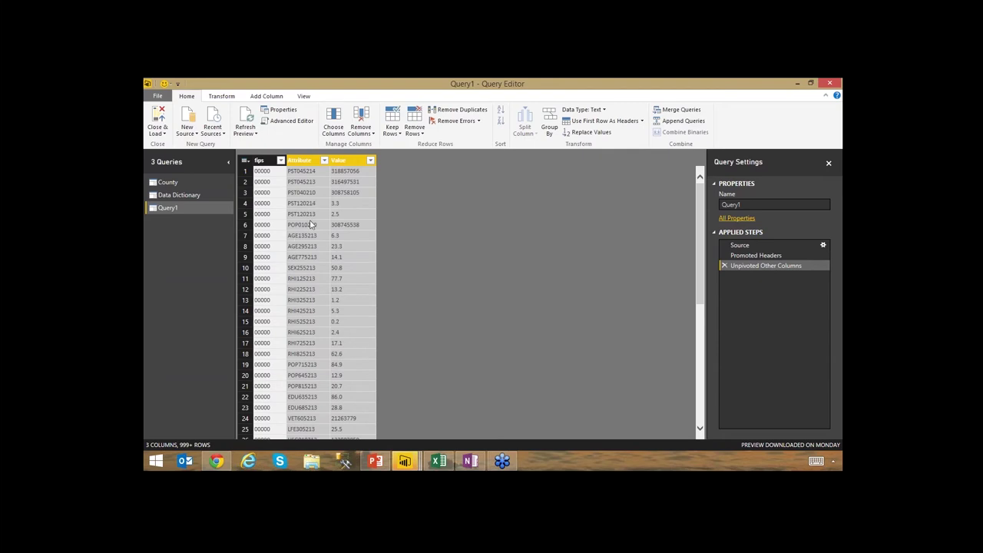
# - Rename the Attribute column as Metric and set the Value column's data type to Decimal Number
pyautogui.doubleClick(315, 161)
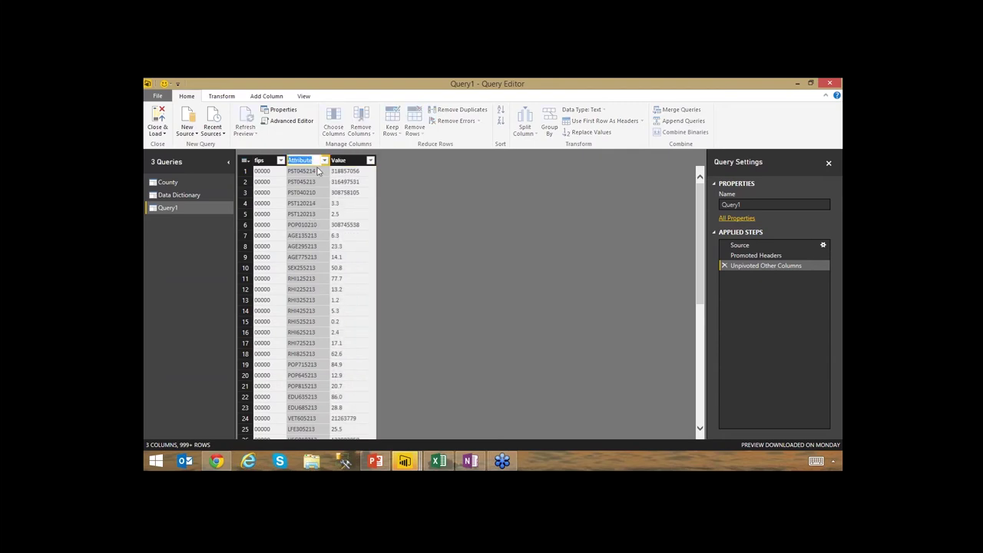
pyautogui.write('Metric')
pyautogui.press('Return')
pyautogui.click(350, 163)
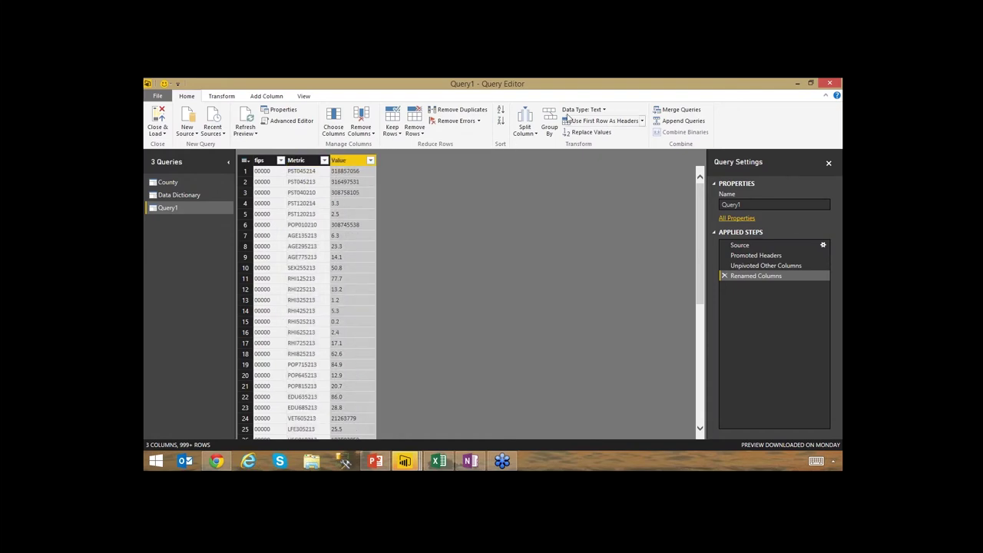
pyautogui.click(602, 110)
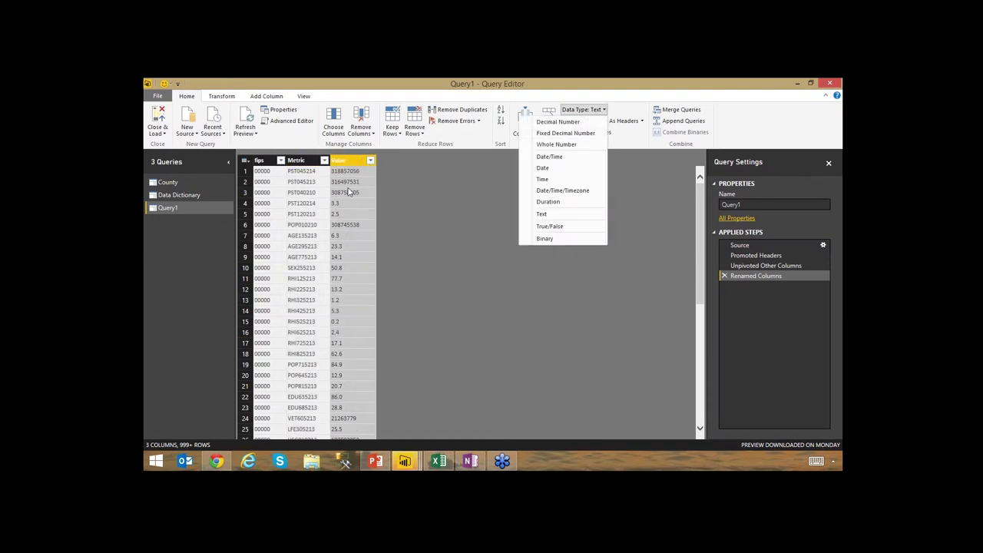
pyautogui.click(558, 121)
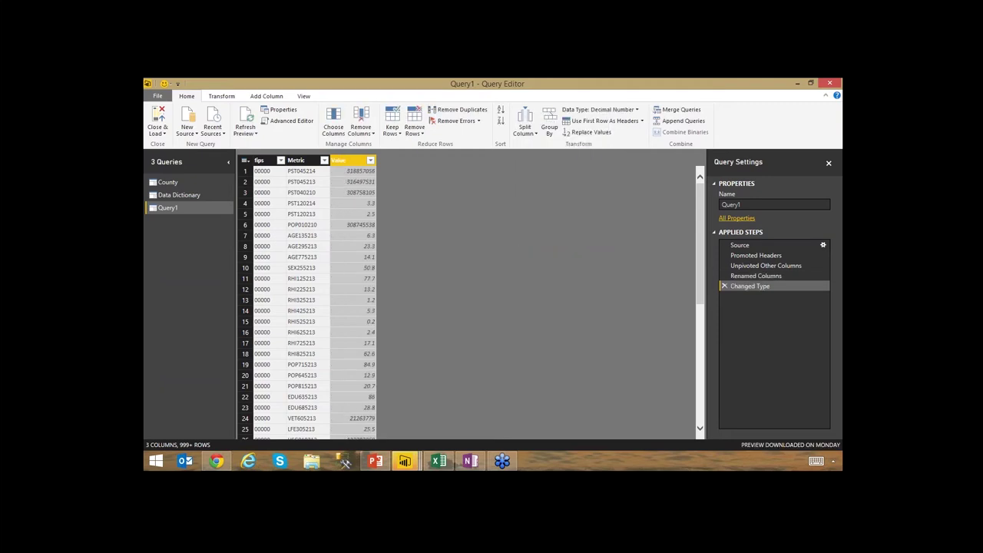
# - Trim the text in the fips column
pyautogui.click(260, 161)
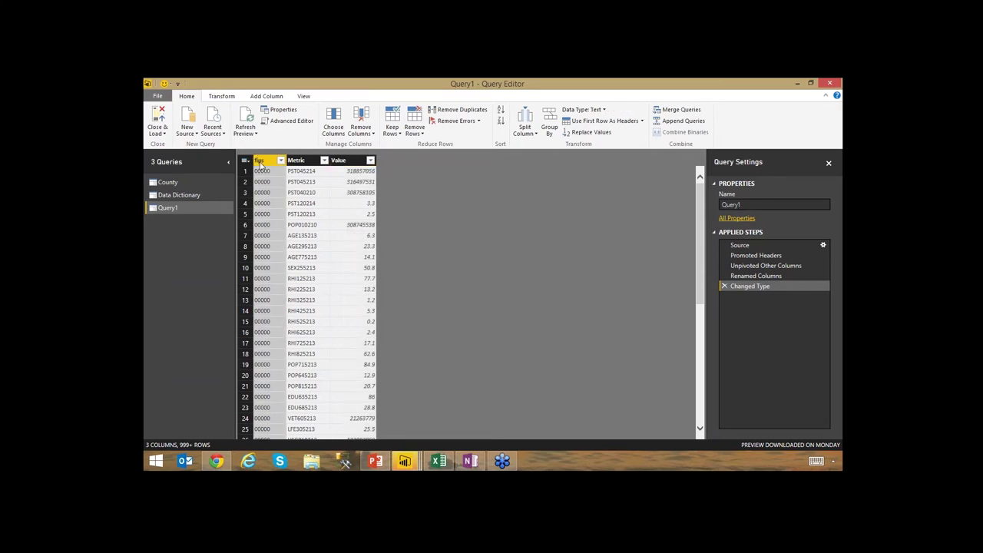
pyautogui.rightClick(260, 163)
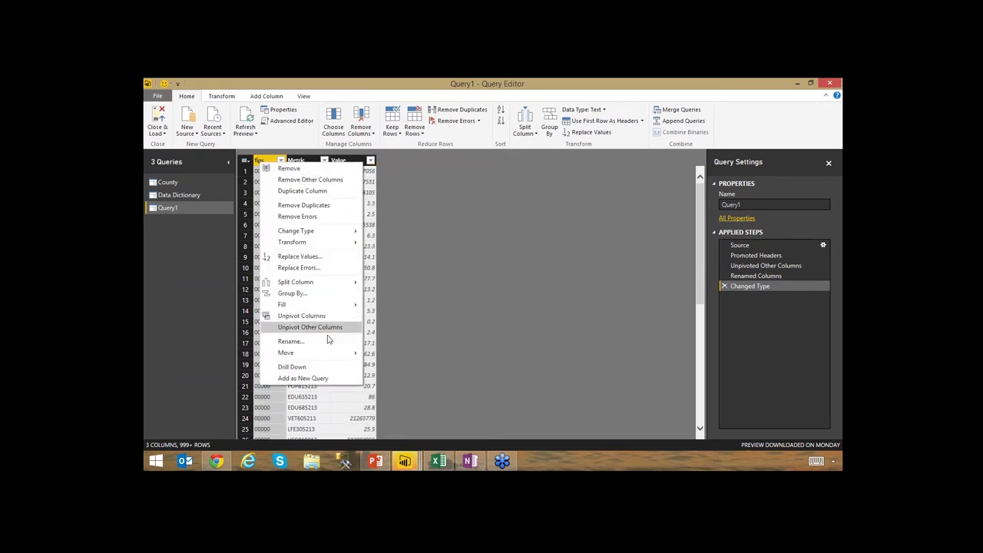
pyautogui.moveTo(331, 283)
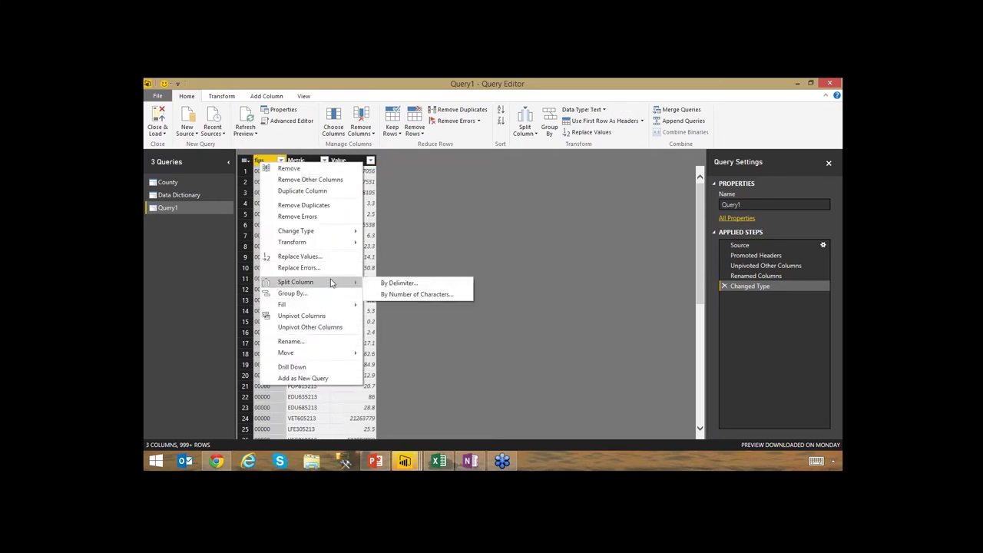
pyautogui.click(452, 300)
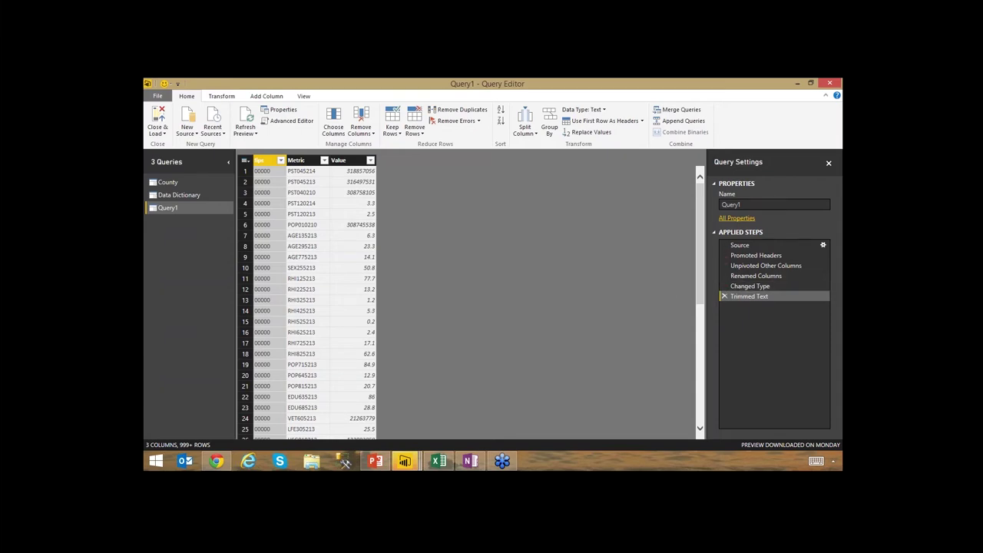
# - Rename the data set query as Metrics
pyautogui.click(767, 205)
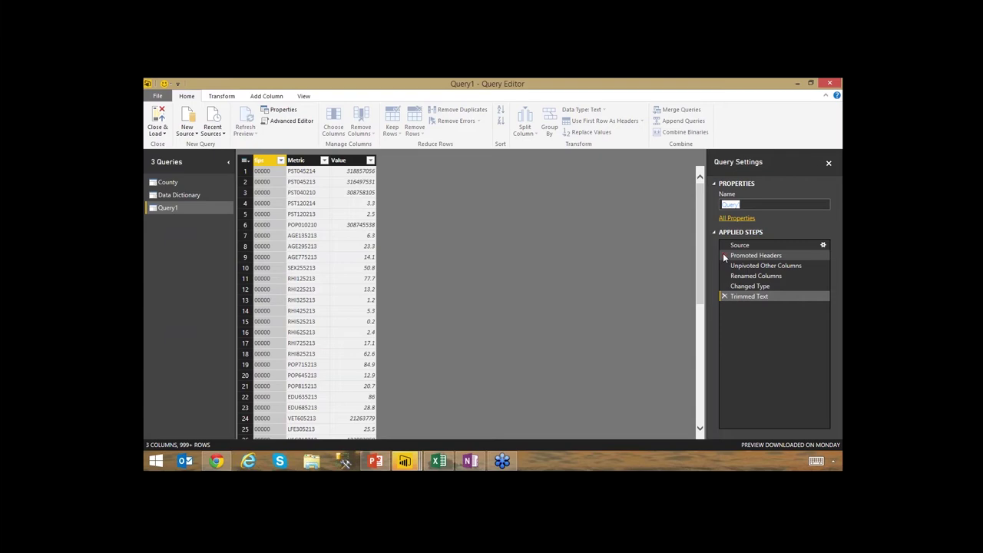
pyautogui.write('Metrics')
pyautogui.press('Return')
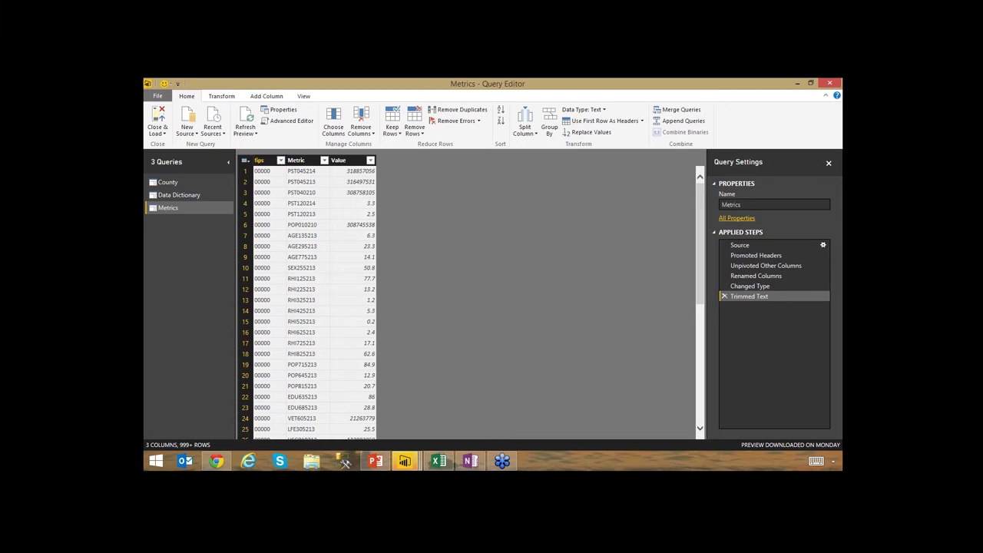
# - Merge the County query with the Metrics query, matching on the FIPS columns with an Inner join
pyautogui.click(178, 184)
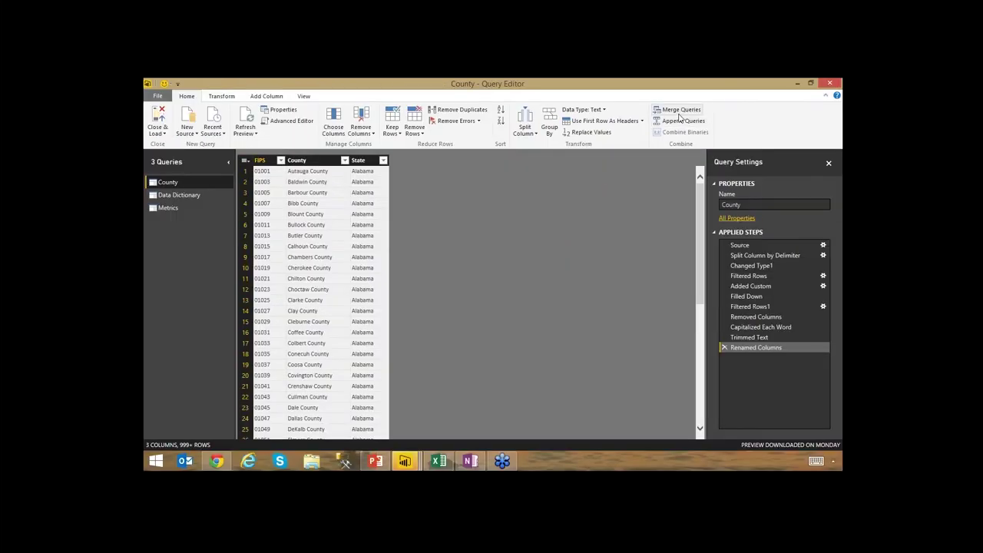
pyautogui.click(680, 111)
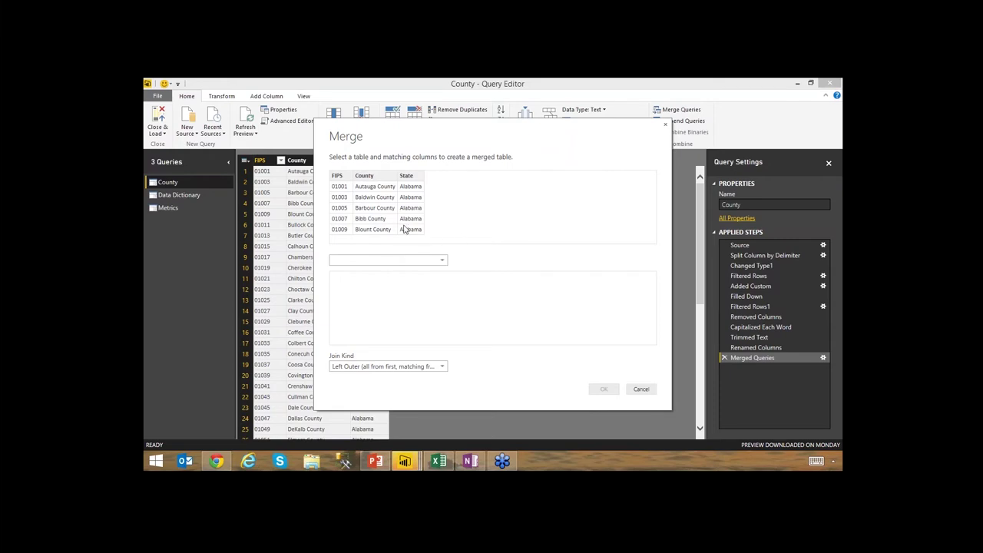
pyautogui.click(388, 367)
pyautogui.click(442, 264)
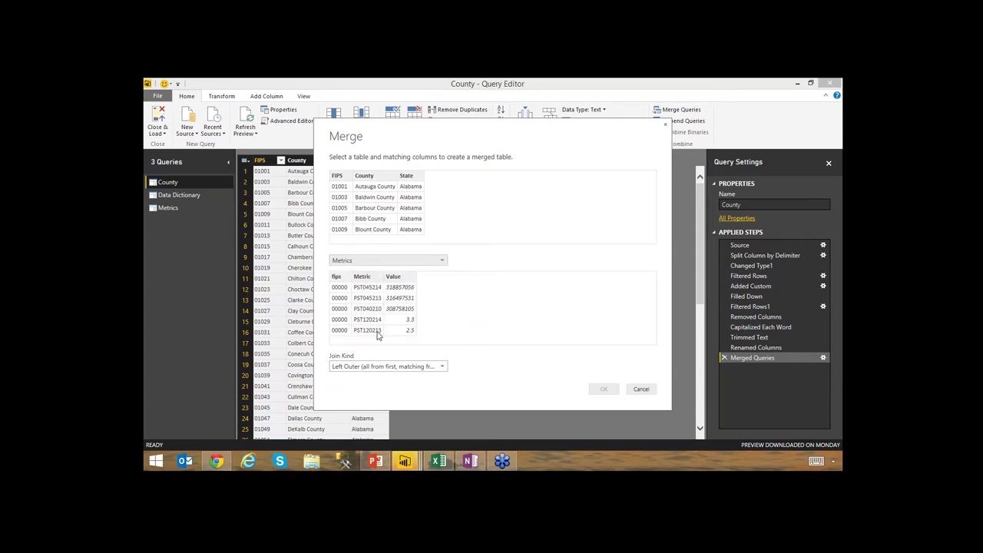
pyautogui.click(386, 367)
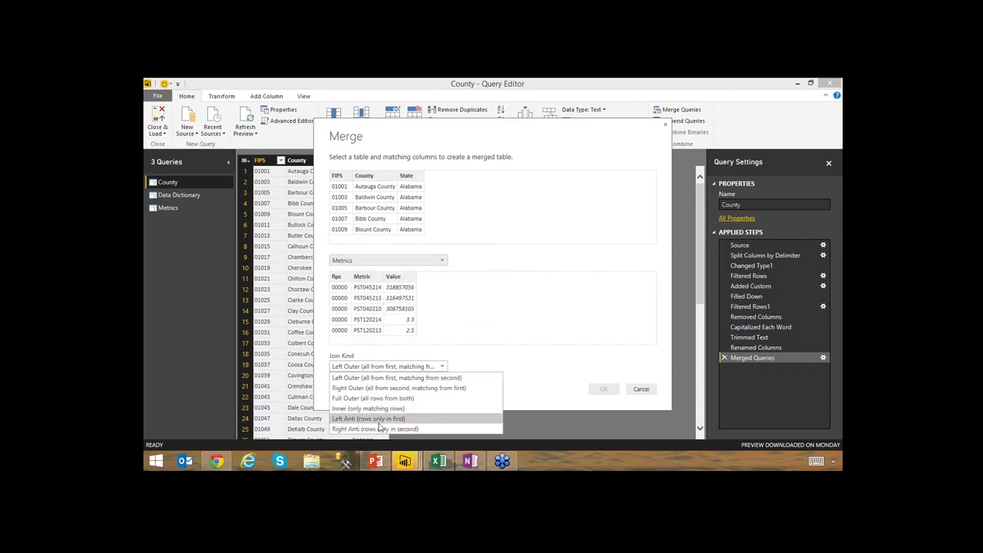
pyautogui.click(382, 424)
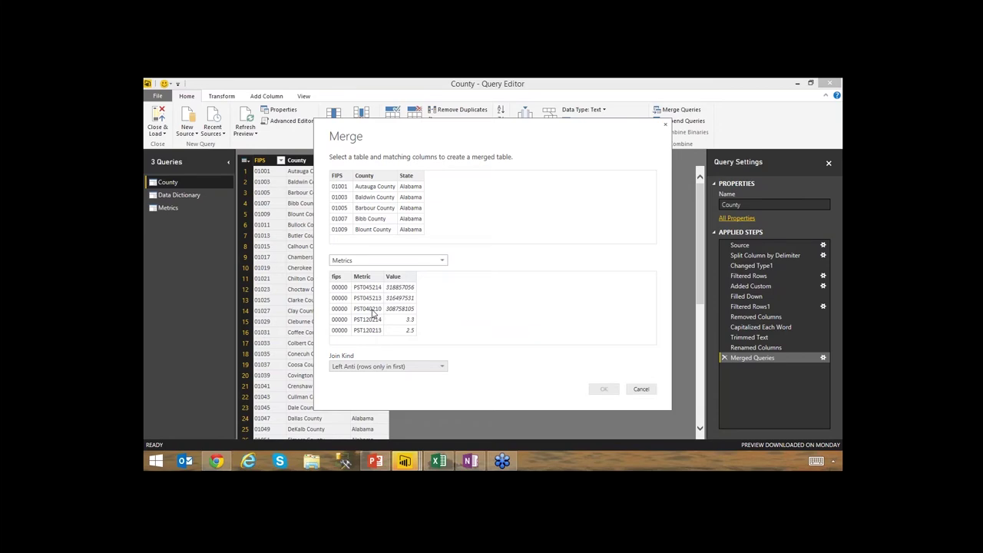
pyautogui.click(411, 368)
pyautogui.click(402, 408)
pyautogui.click(339, 176)
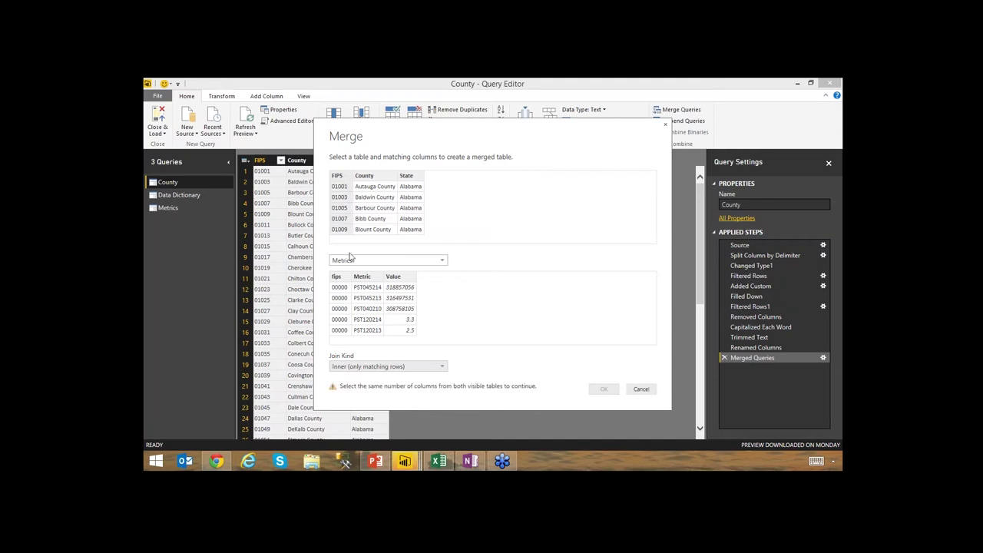
pyautogui.click(340, 280)
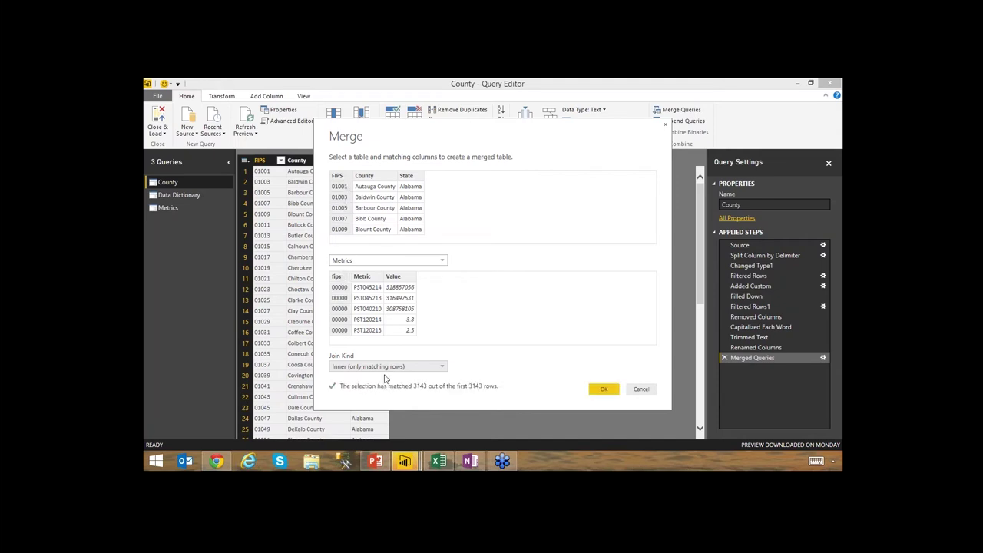
pyautogui.click(603, 388)
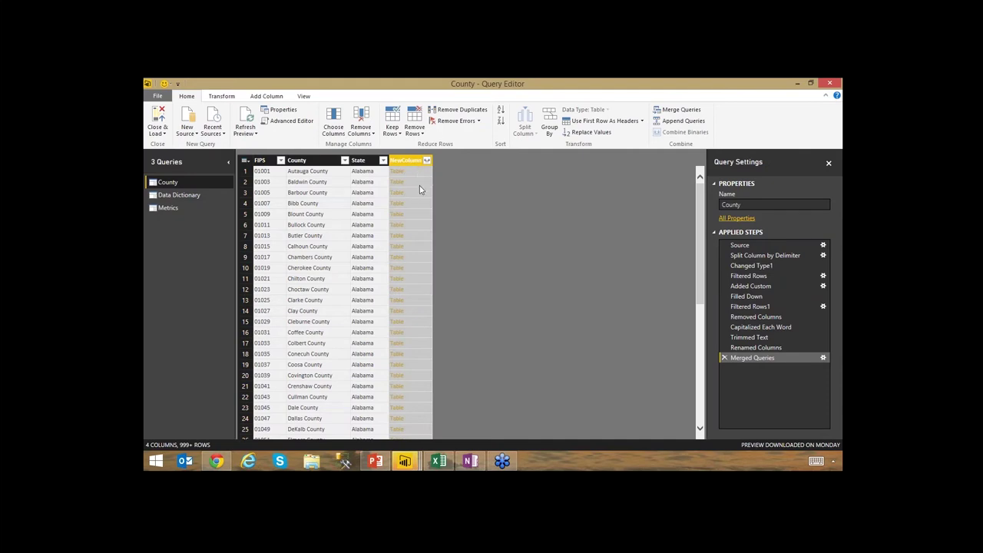
# - Expand the merged column into only Metric and Value, without the original column name as prefix
pyautogui.click(426, 160)
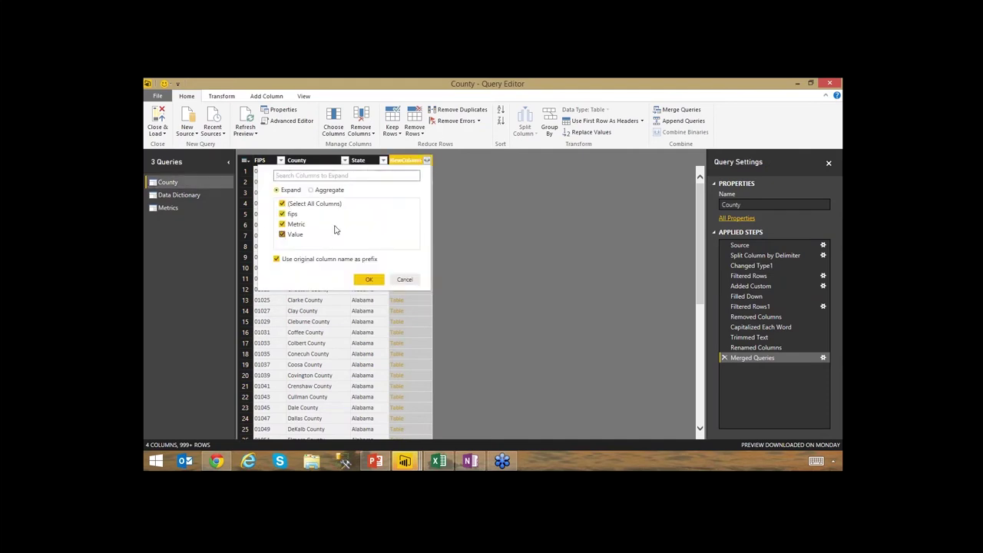
pyautogui.click(282, 204)
pyautogui.click(282, 223)
pyautogui.click(282, 234)
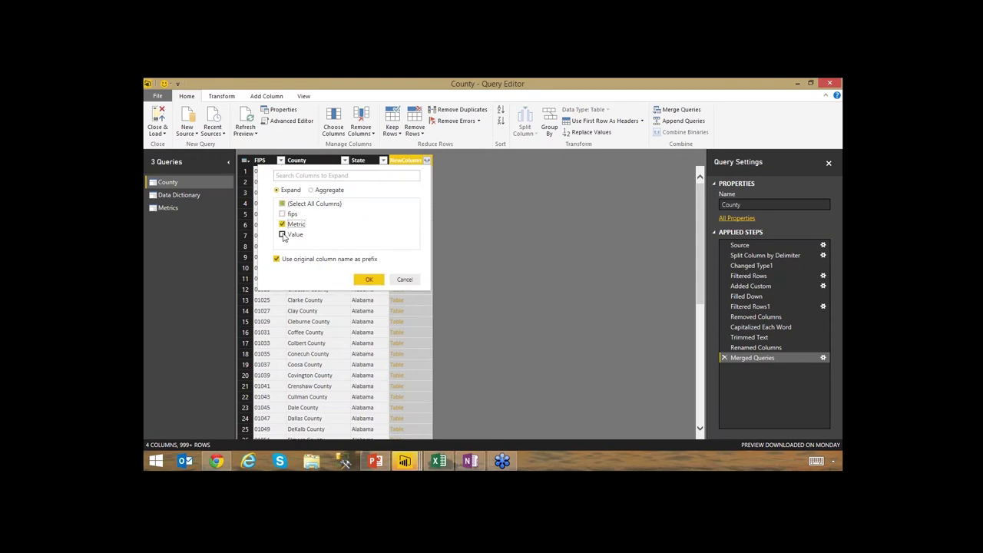
pyautogui.click(304, 261)
pyautogui.click(368, 279)
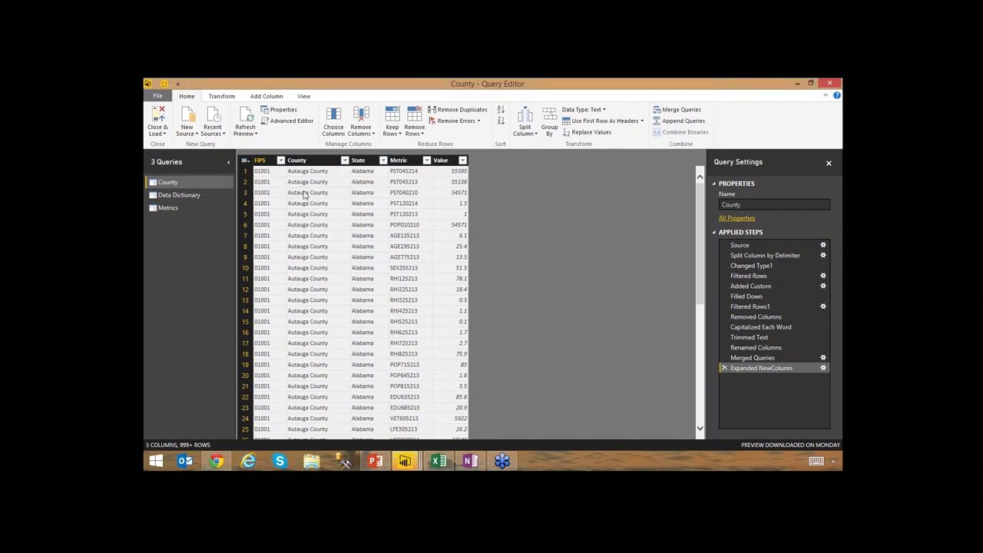
# - Merge the County query with the Data Dictionary query, matching on the Metric columns with an Inner join
pyautogui.click(679, 122)
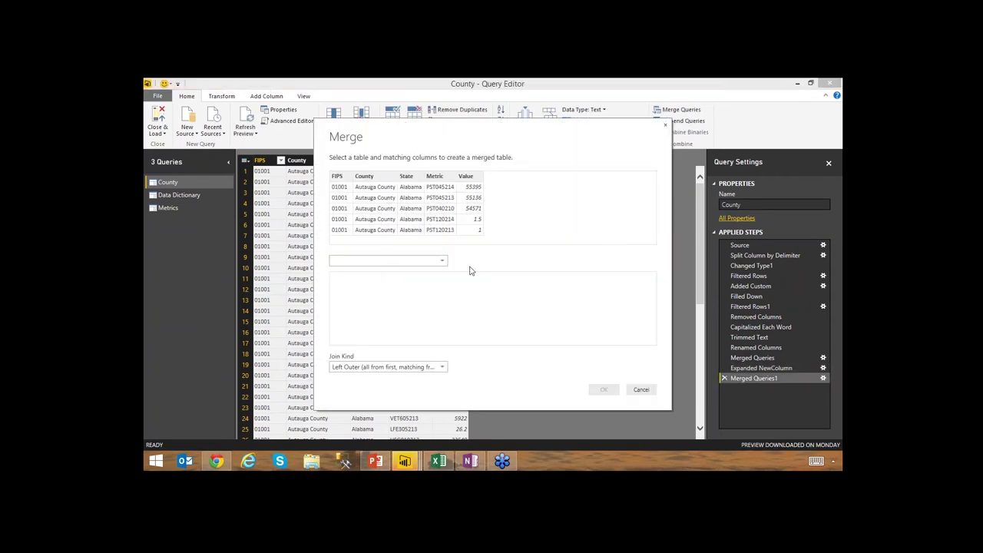
pyautogui.click(430, 262)
pyautogui.click(388, 282)
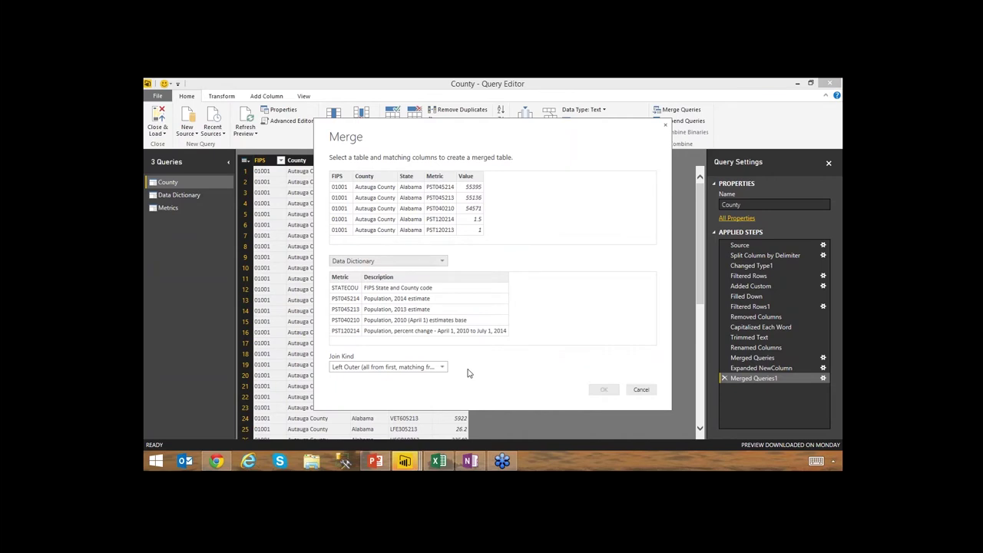
pyautogui.click(358, 287)
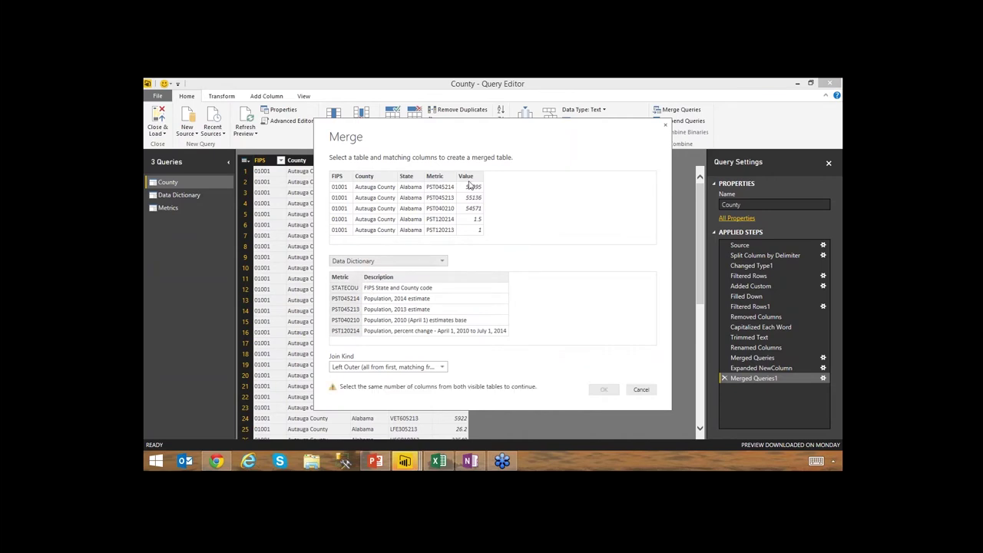
pyautogui.click(444, 182)
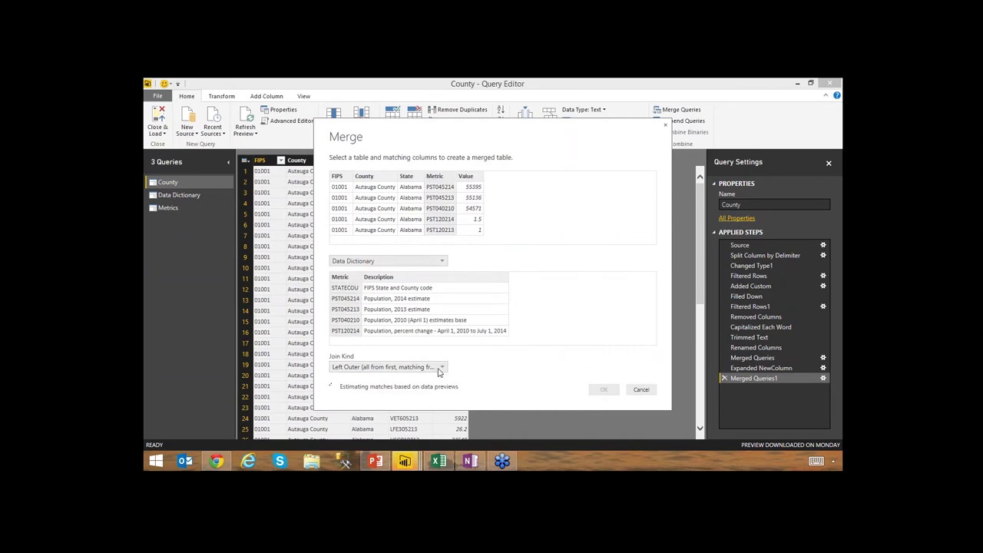
pyautogui.click(442, 367)
pyautogui.click(394, 410)
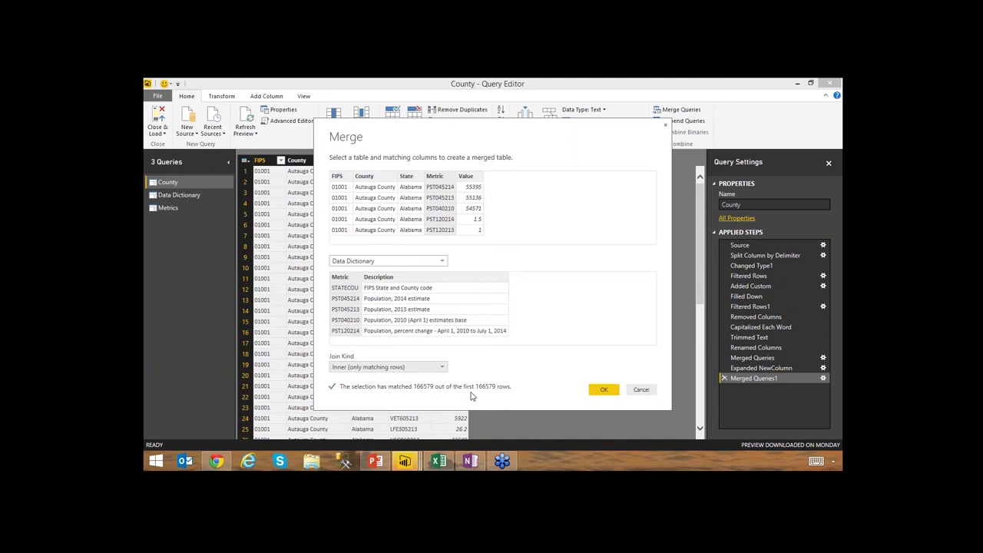
pyautogui.click(603, 390)
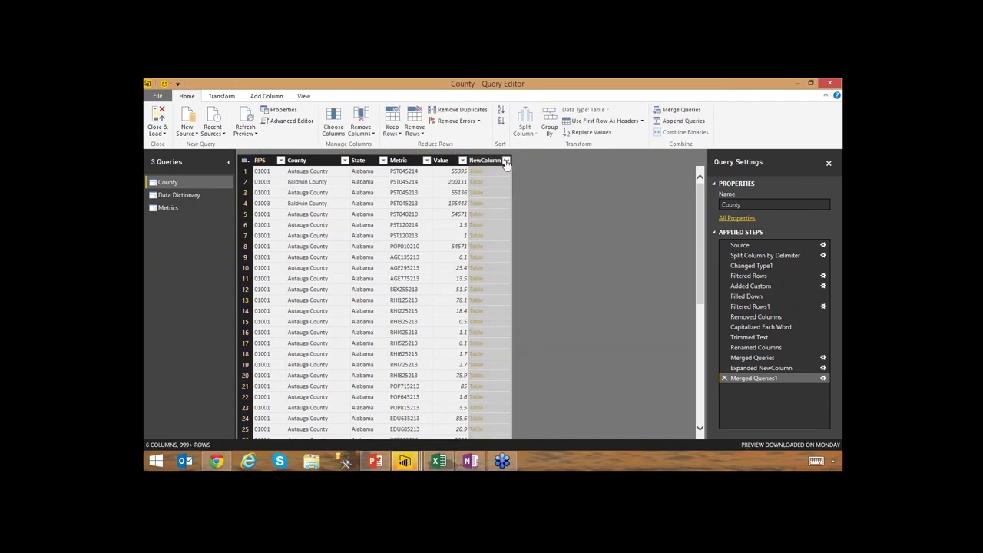
# - Expand the merged Data Dictionary column into only Description, without a column name prefix
pyautogui.click(507, 160)
pyautogui.click(362, 204)
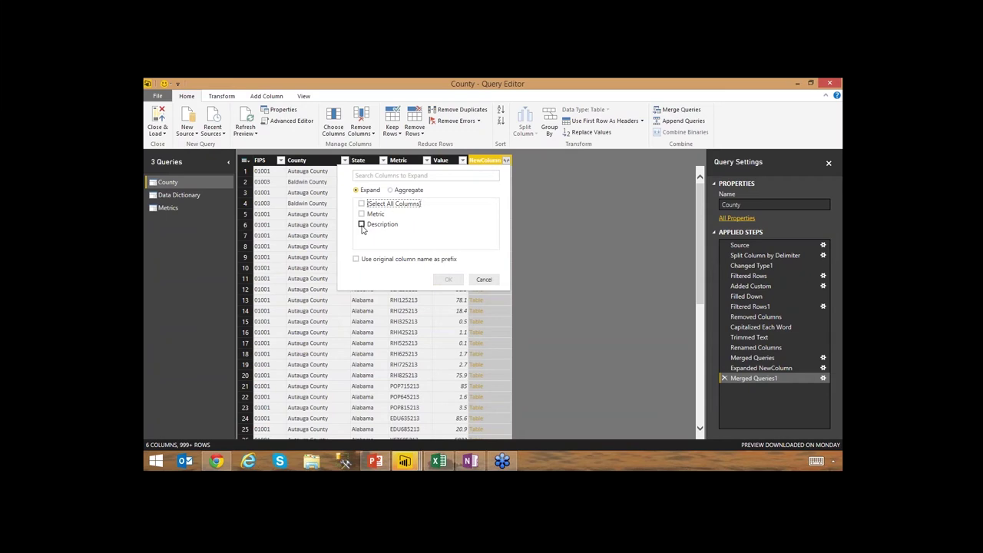
pyautogui.click(362, 224)
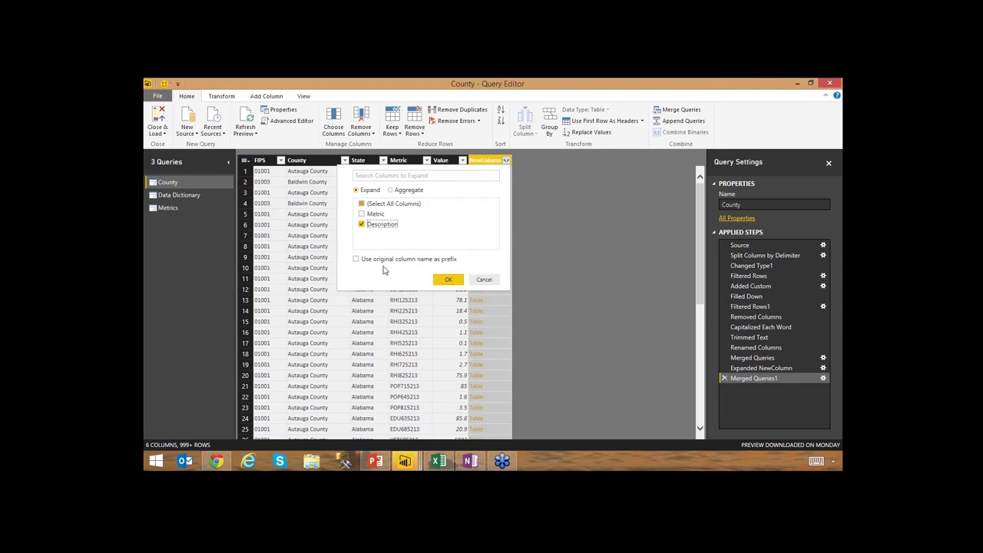
pyautogui.click(447, 279)
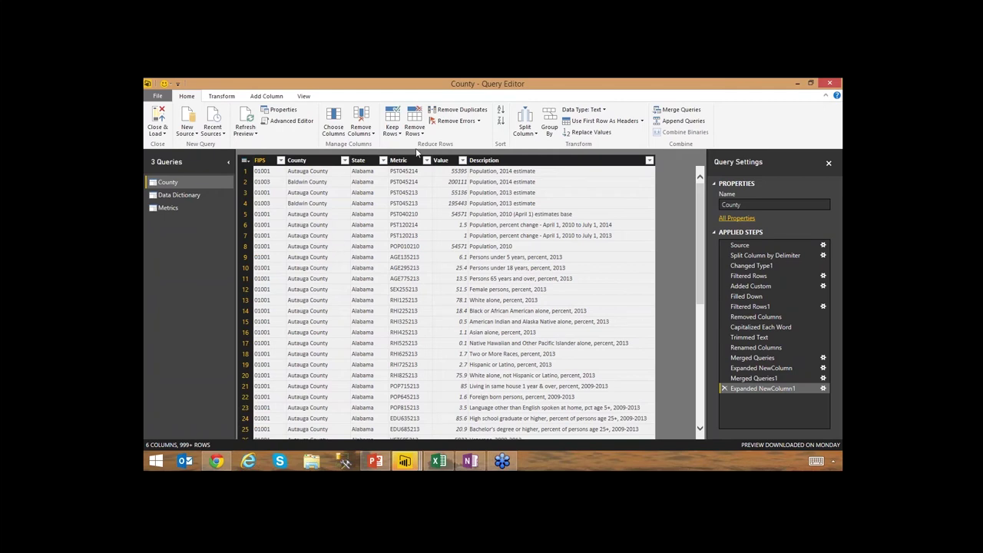
pyautogui.click(223, 96)
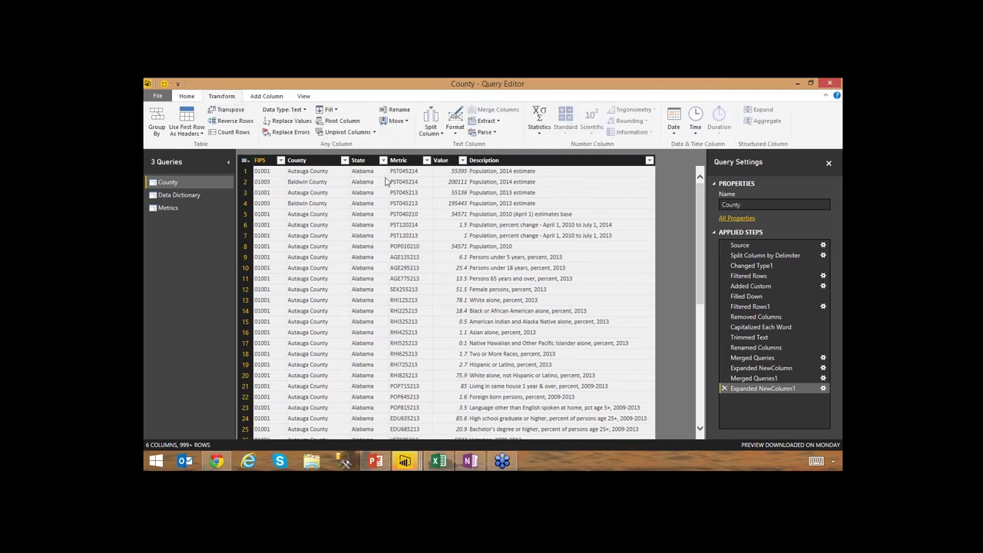
pyautogui.click(495, 121)
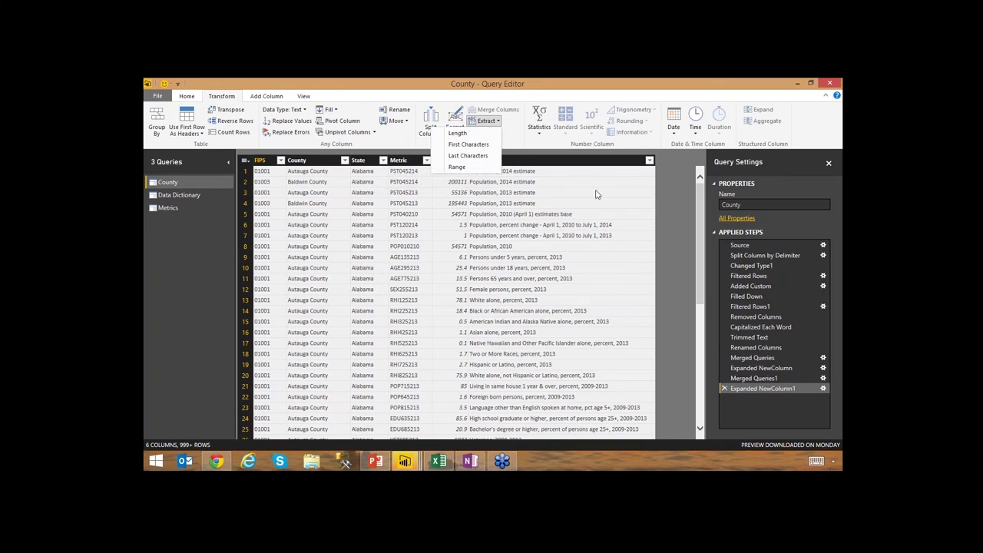
pyautogui.click(503, 159)
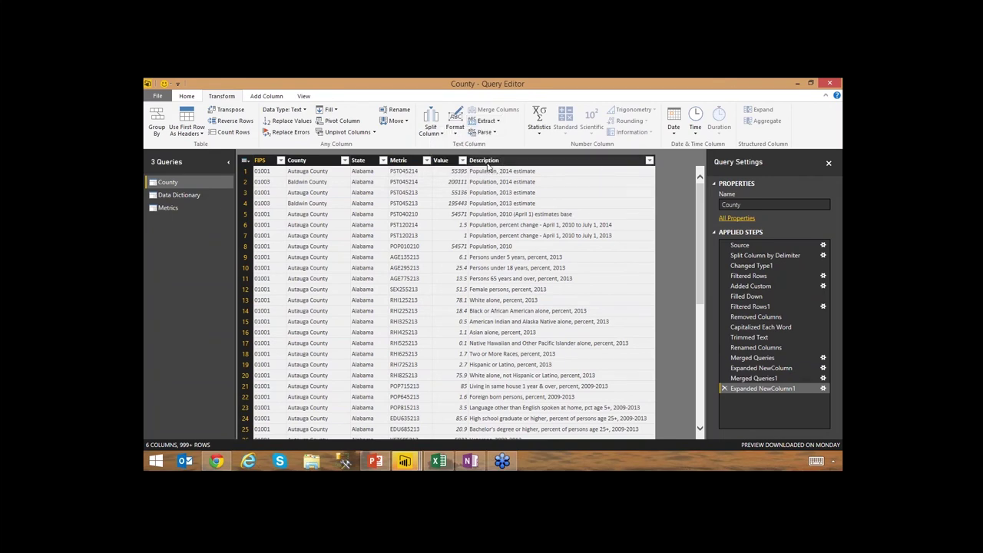
# - Close the query editing session and load the shaped queries into the data model
pyautogui.click(190, 97)
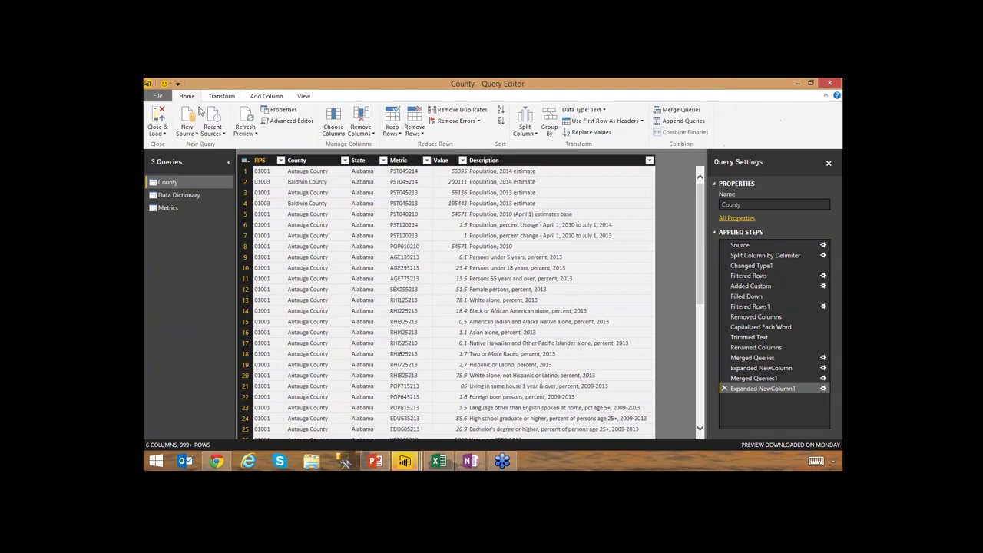
pyautogui.click(157, 115)
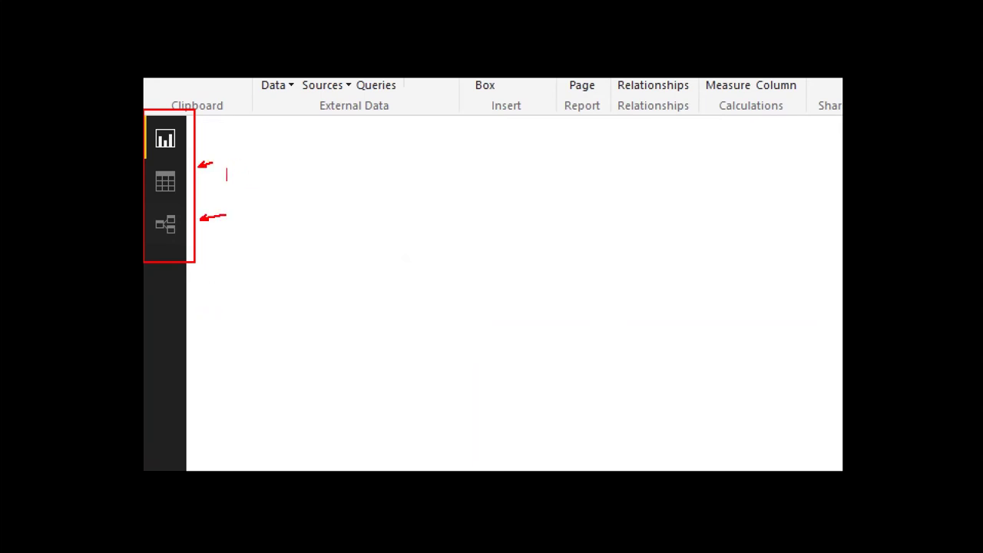
pyautogui.write('Data')
pyautogui.press('Escape')
pyautogui.click(238, 217)
pyautogui.write('Diagram')
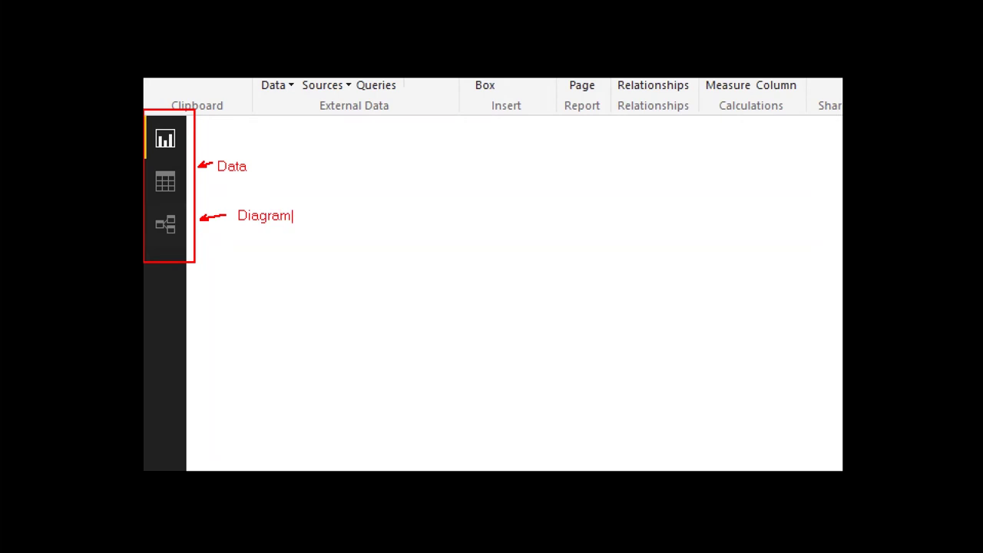
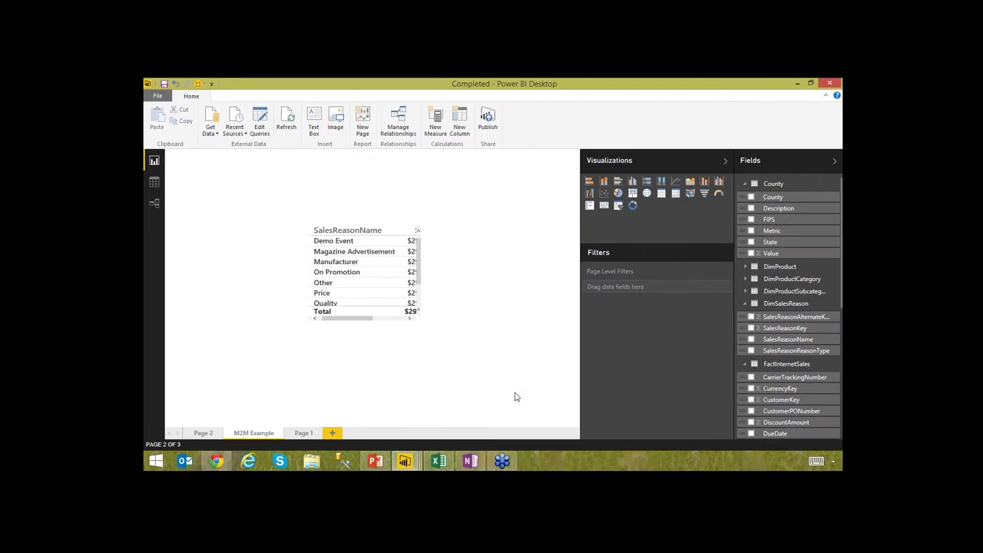
# - Collapse the County, DimSalesReason and FactInternetSales tables in the field list
pyautogui.click(744, 183)
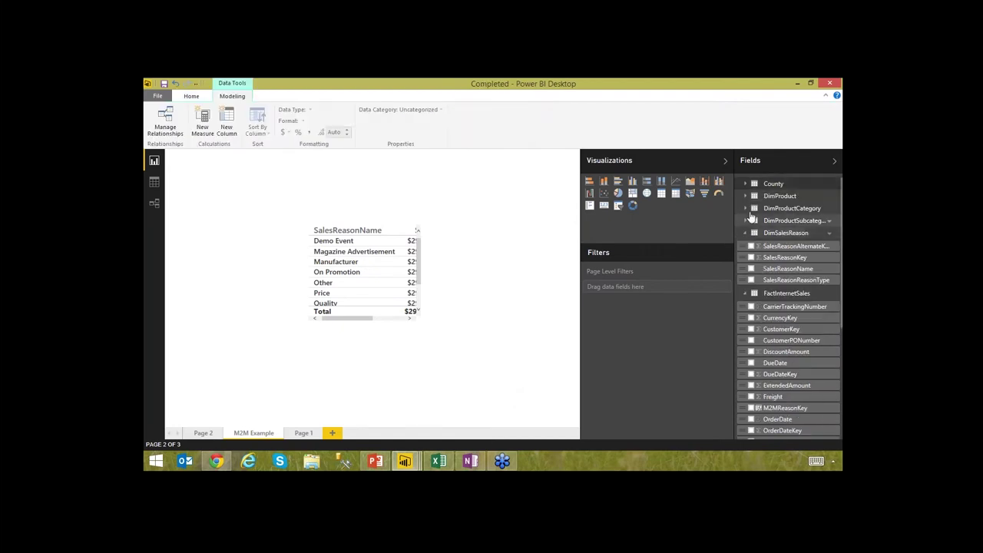
pyautogui.click(745, 232)
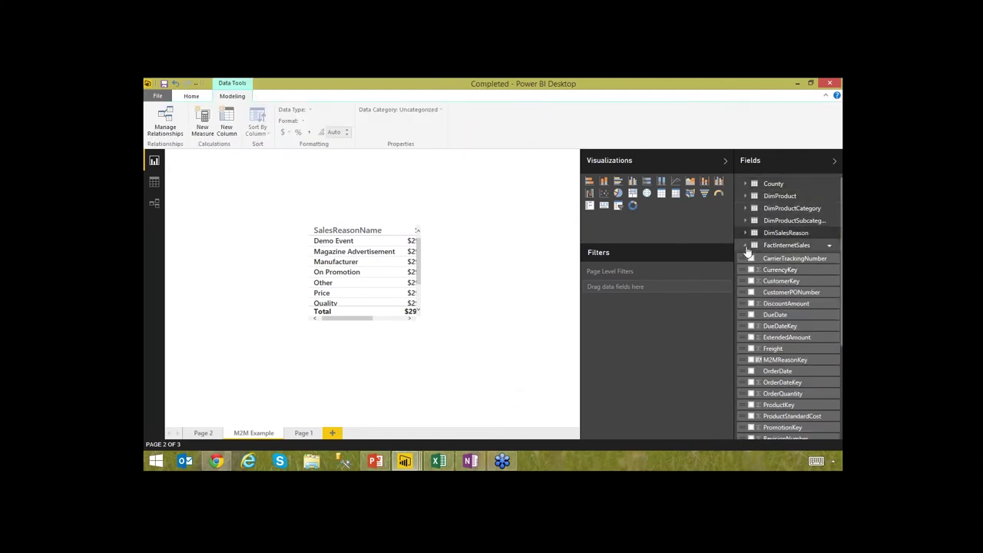
pyautogui.click(745, 244)
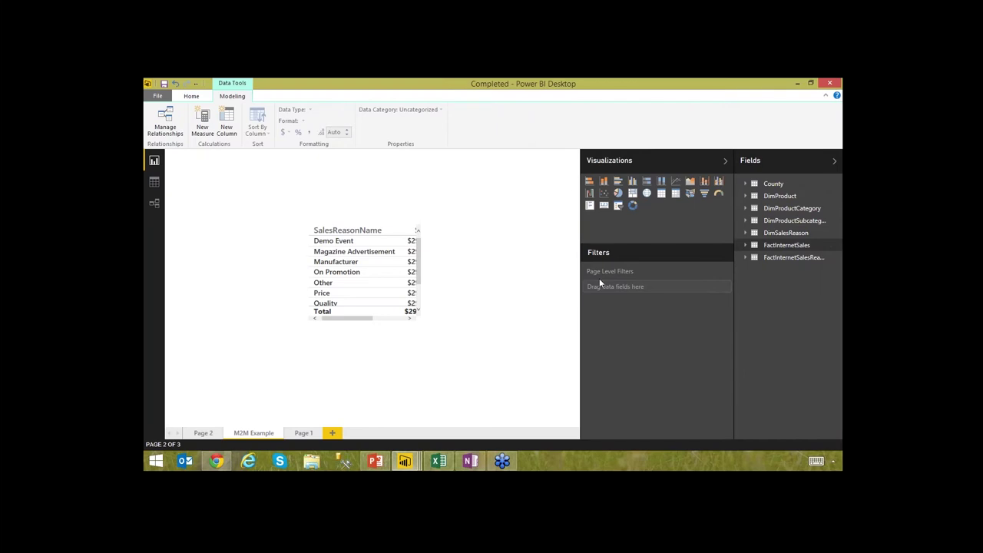
# - Enlarge the SalesReasonName table visual on the M2M Example page
pyautogui.click(421, 321)
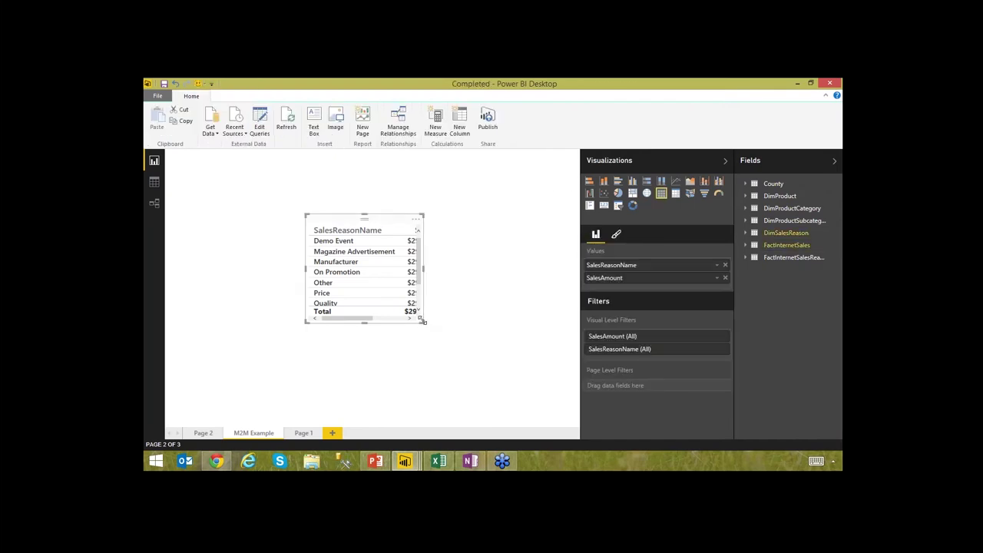
pyautogui.moveTo(423, 321); pyautogui.dragTo(505, 376)
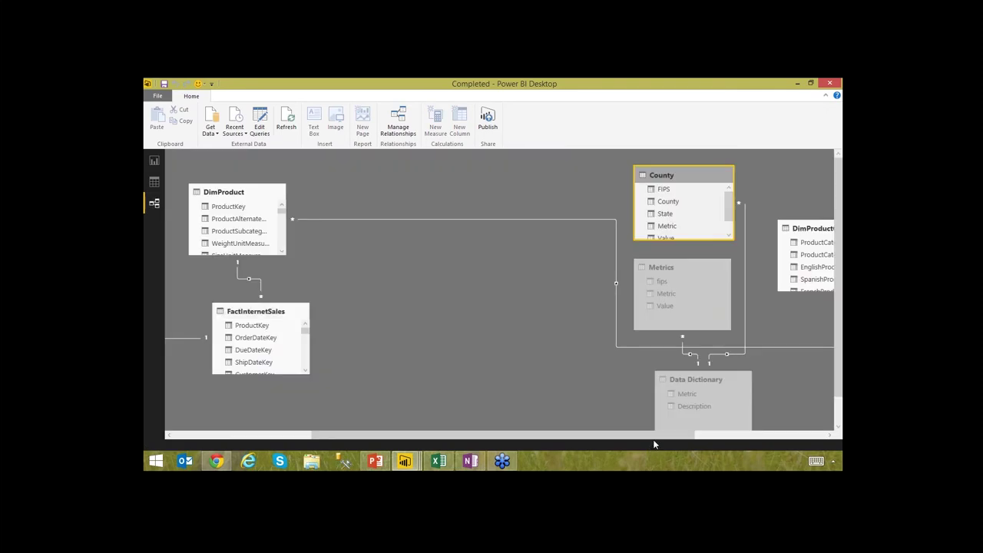
# - In the relationship diagram, shift FactInternetSales and the bridge table linking it to DimSalesReason slightly to the left
pyautogui.moveTo(655, 436); pyautogui.dragTo(420, 438)
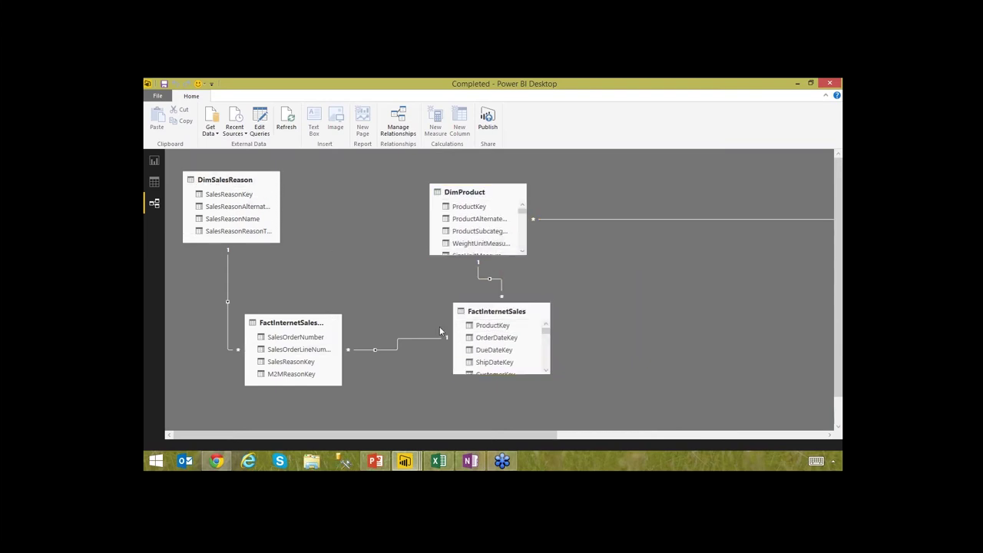
pyautogui.moveTo(482, 315); pyautogui.dragTo(452, 320)
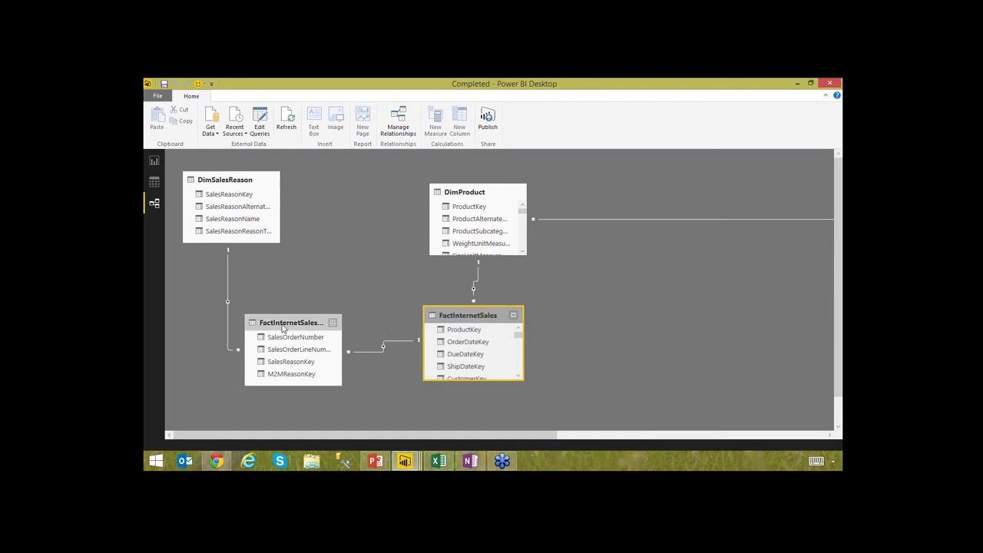
pyautogui.moveTo(283, 329); pyautogui.dragTo(259, 327)
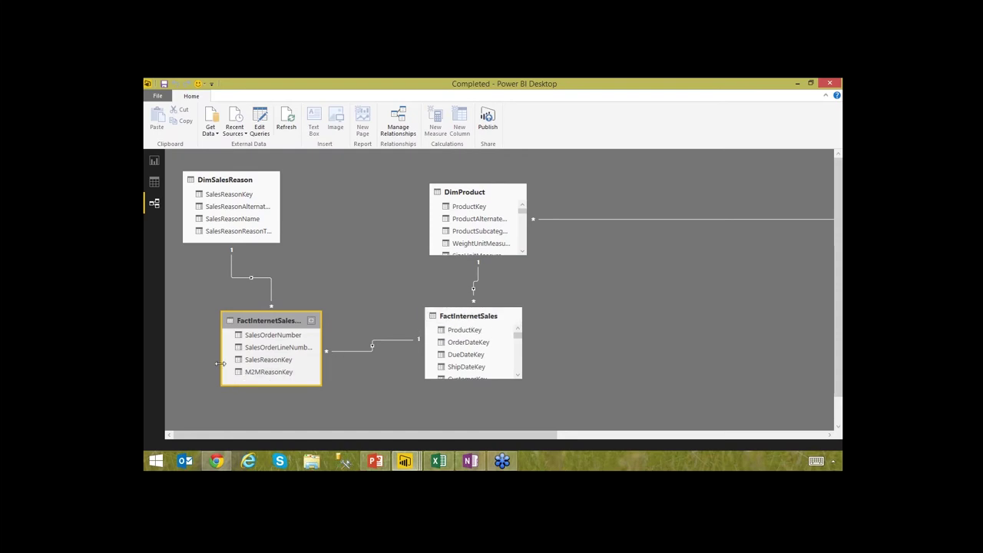
pyautogui.moveTo(198, 288); pyautogui.dragTo(351, 402)
pyautogui.moveTo(185, 208); pyautogui.dragTo(224, 226)
pyautogui.press('Escape')
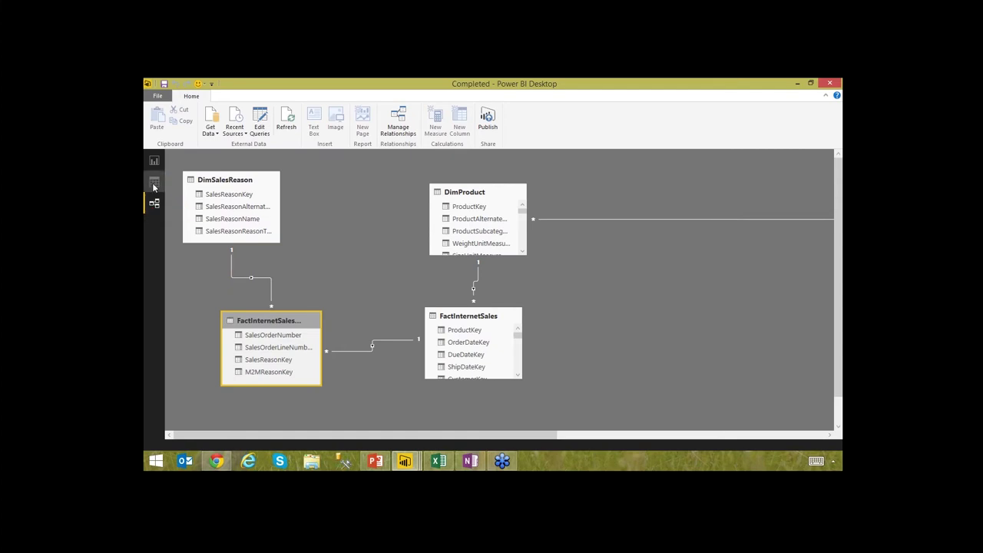
# - View the data rows of the FactInternetSales and DimProductSubcategory tables and return to the report page
pyautogui.click(154, 181)
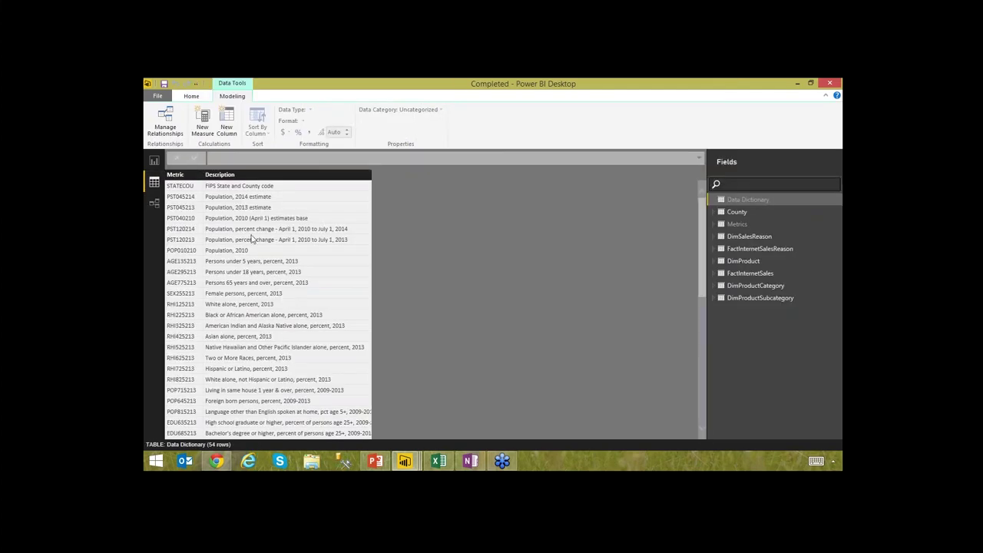
pyautogui.click(749, 273)
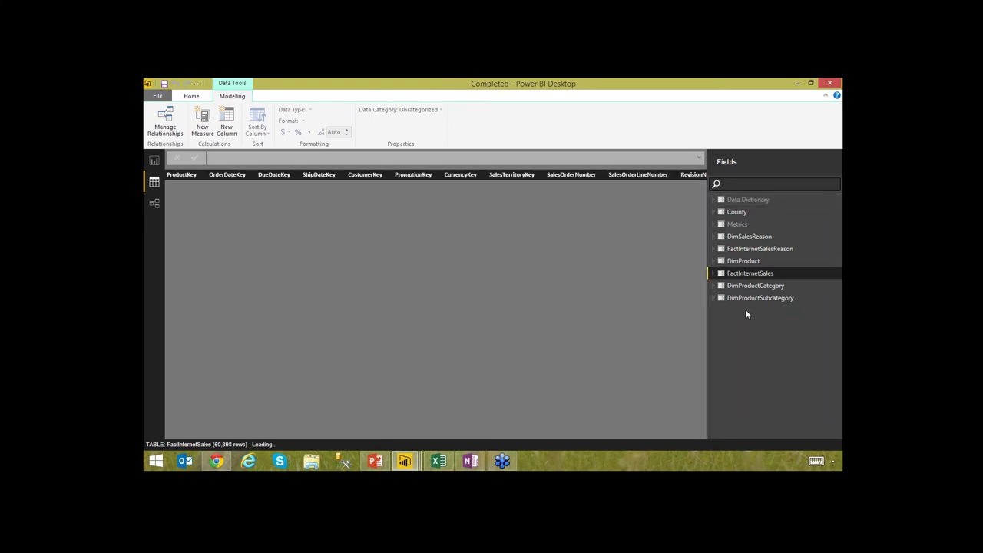
pyautogui.click(750, 297)
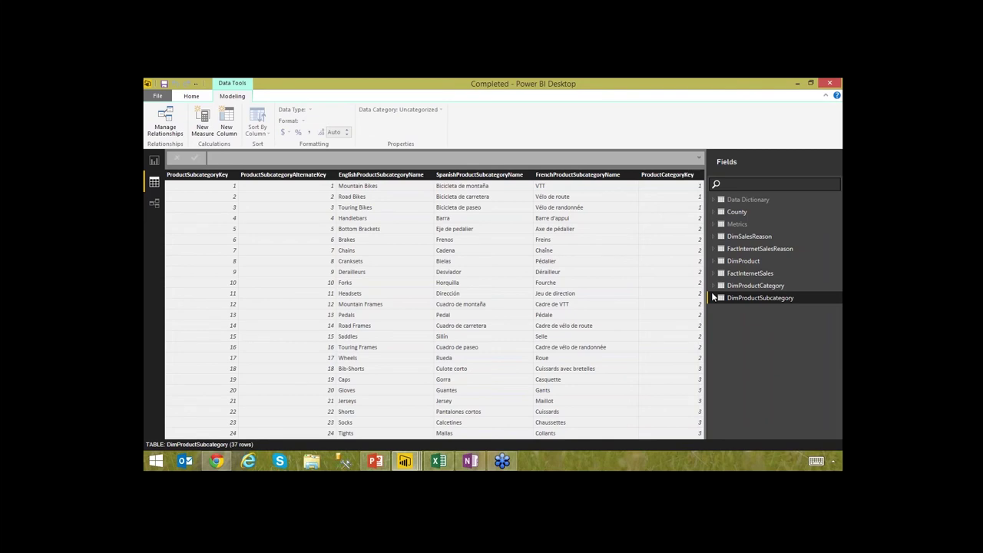
pyautogui.click(153, 161)
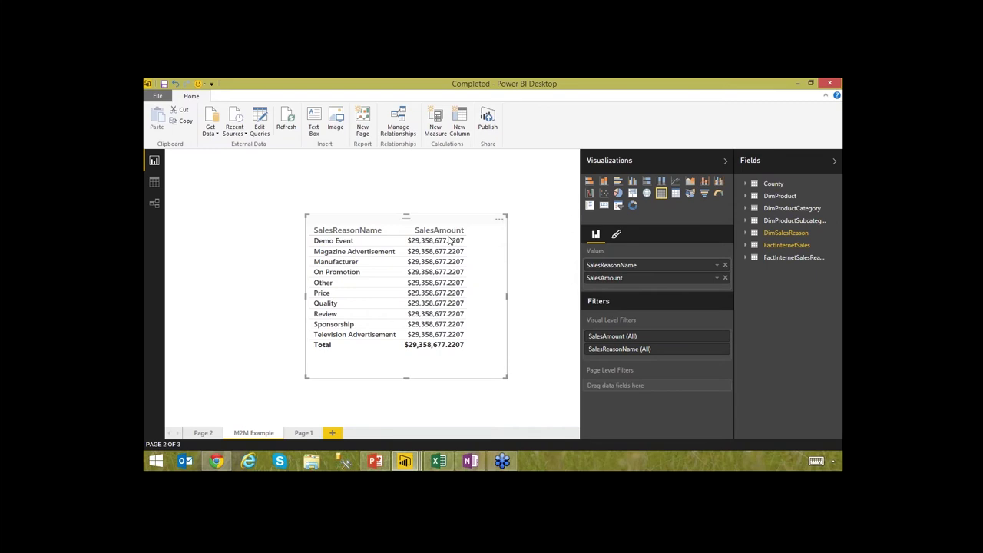
# - Set the cross filter direction of the M2MReasonKey relationship between FactInternetSalesReason and FactInternetSales to Both, and close the relationship manager
pyautogui.click(422, 197)
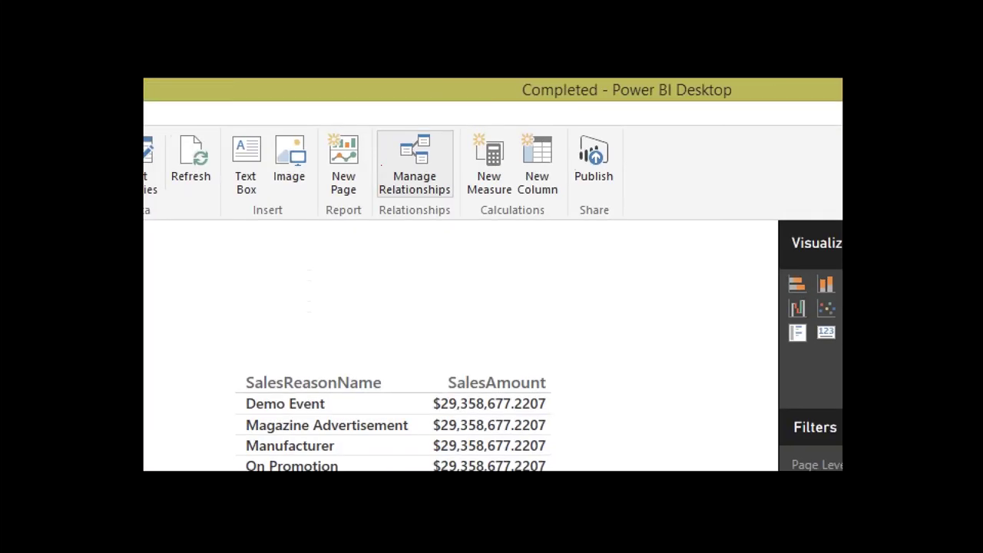
pyautogui.moveTo(393, 201); pyautogui.dragTo(394, 322)
pyautogui.press('Escape')
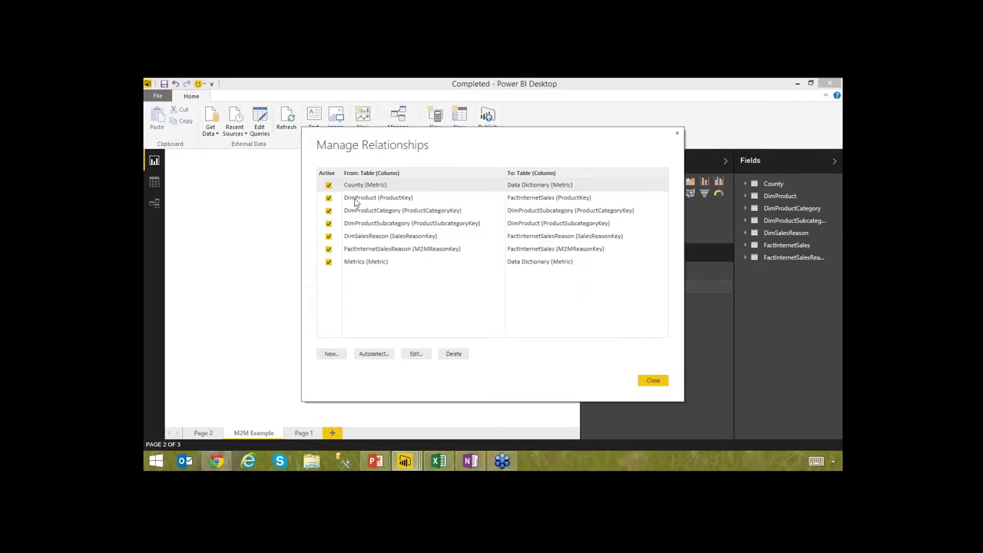
pyautogui.click(460, 248)
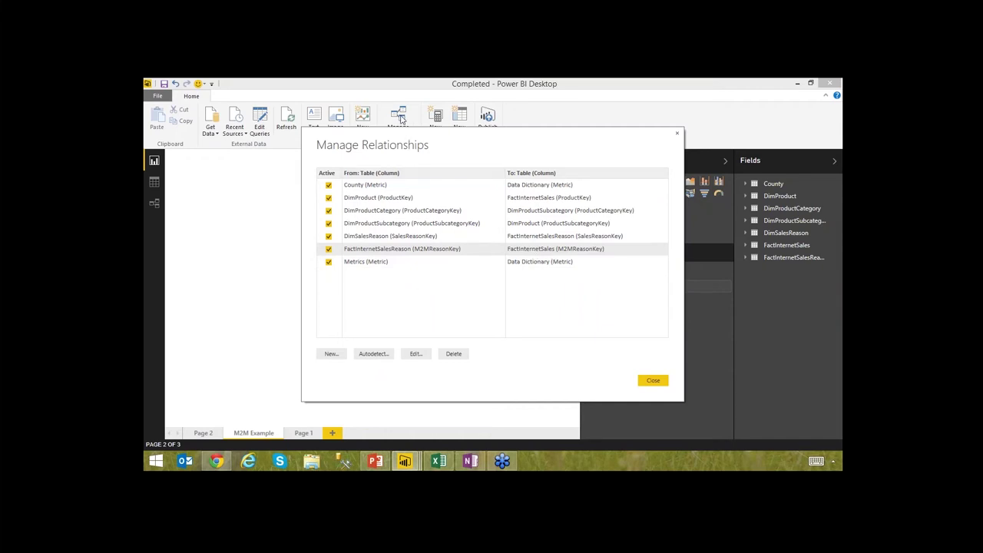
pyautogui.moveTo(423, 134); pyautogui.dragTo(427, 102)
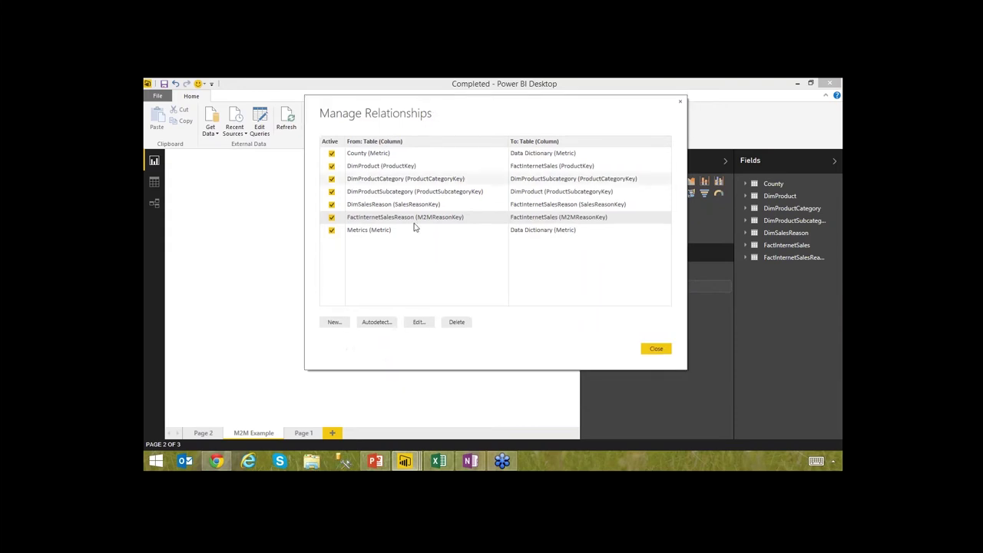
pyautogui.click(420, 326)
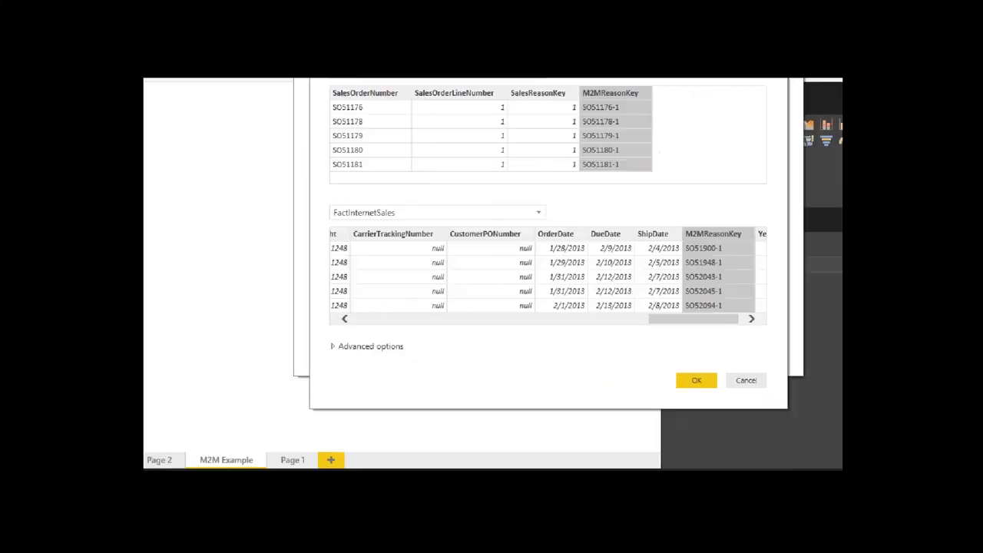
pyautogui.moveTo(327, 340); pyautogui.dragTo(467, 366)
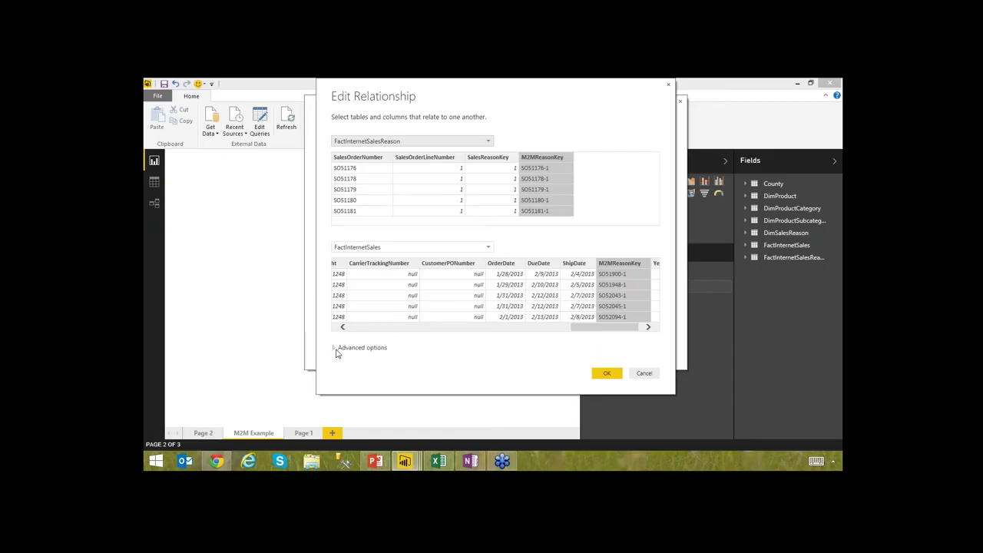
pyautogui.click(336, 349)
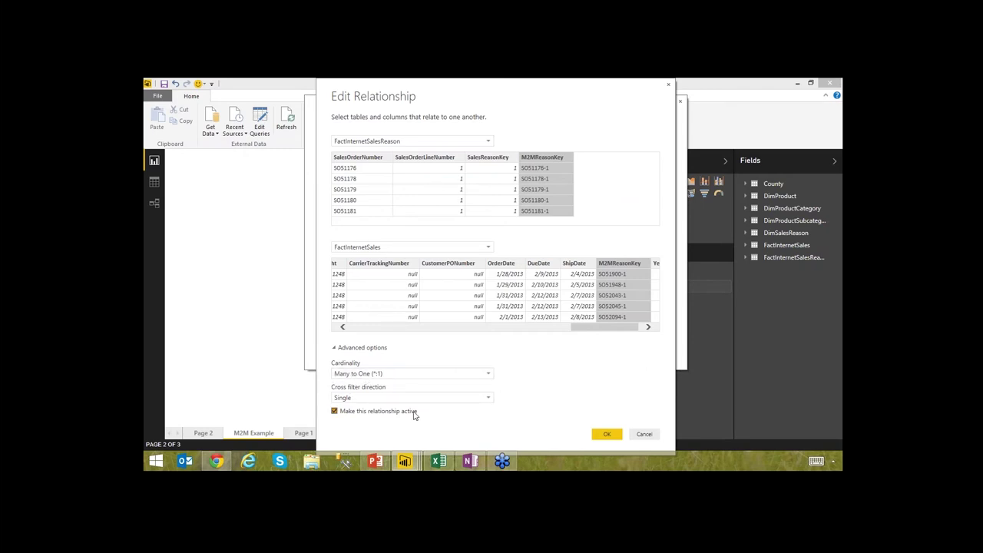
pyautogui.click(359, 400)
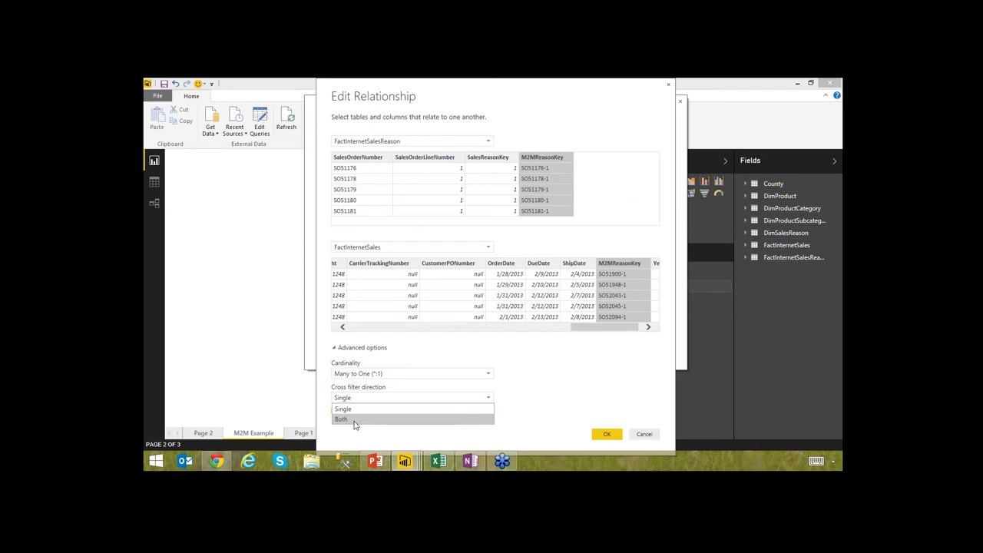
pyautogui.click(355, 420)
pyautogui.click(612, 435)
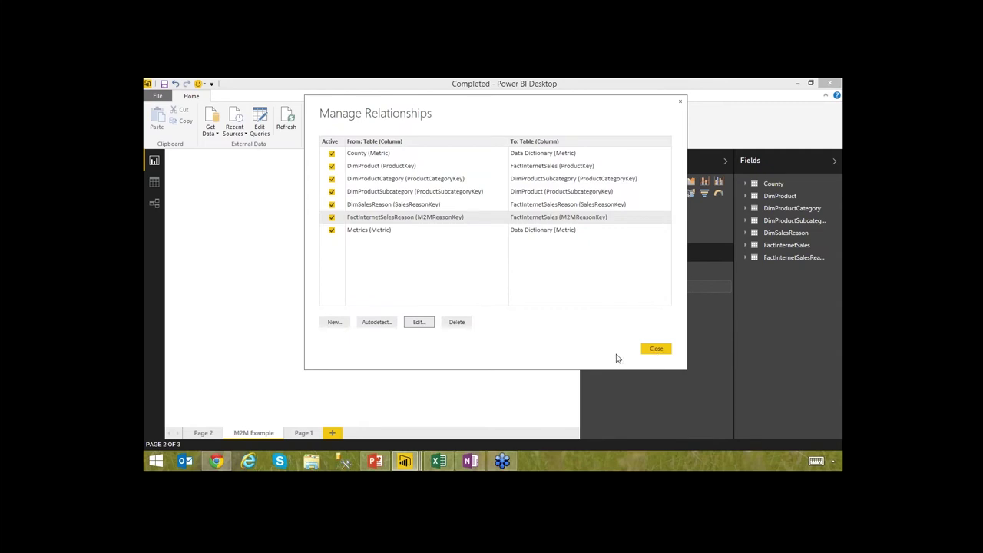
pyautogui.press('Escape')
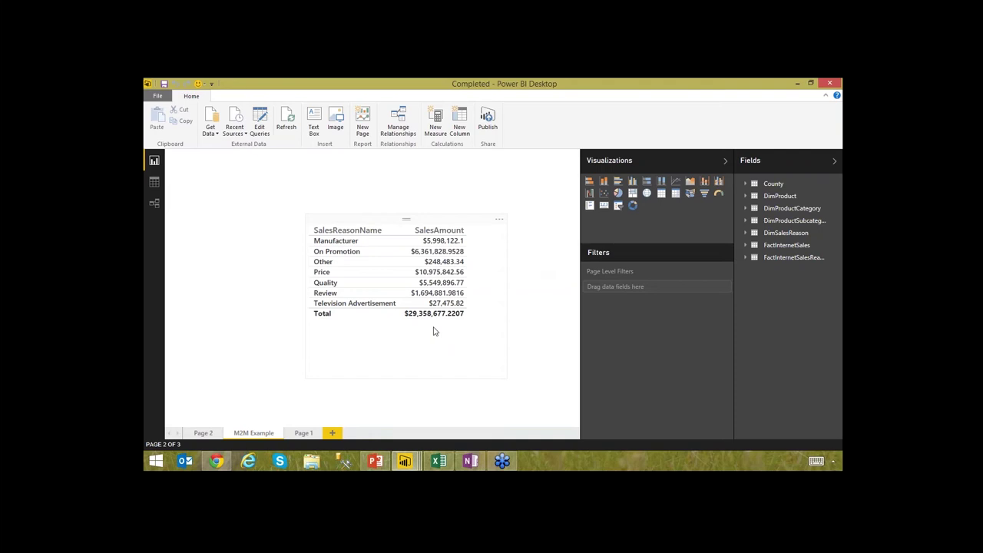
# - Expand the FactInternetSales table in the field list and widen the list to fit the full table names
pyautogui.hotkey('alt', 'Tab')
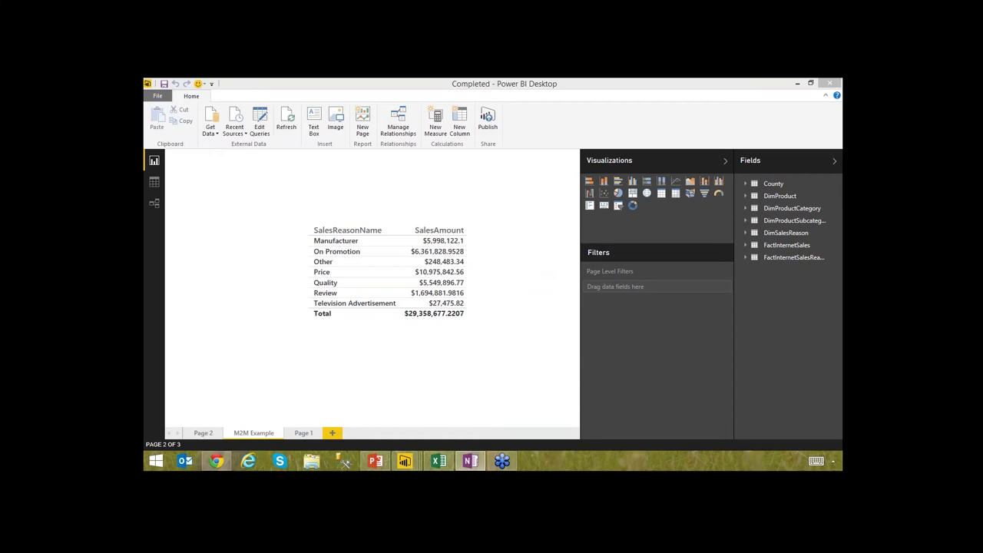
pyautogui.click(750, 247)
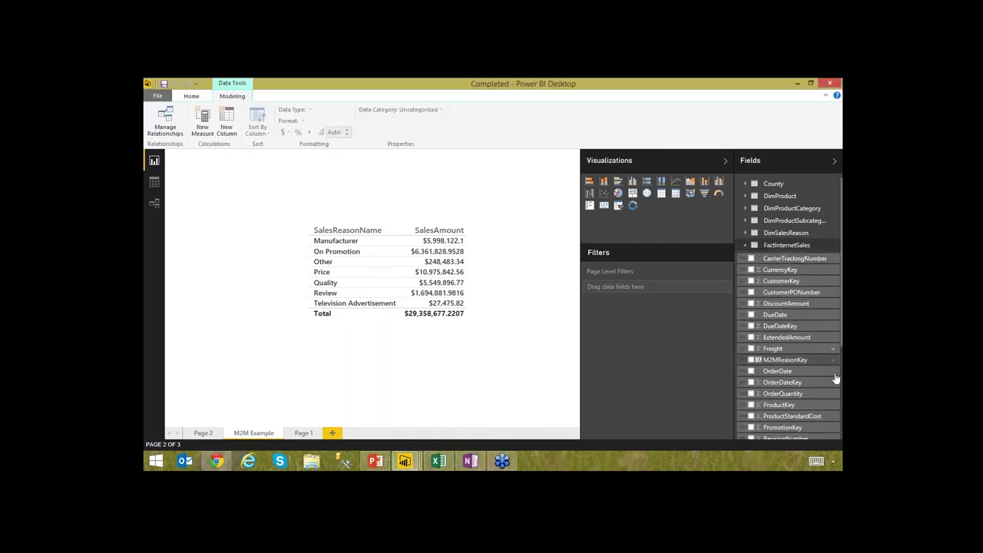
pyautogui.scroll(-3, 822, 347)
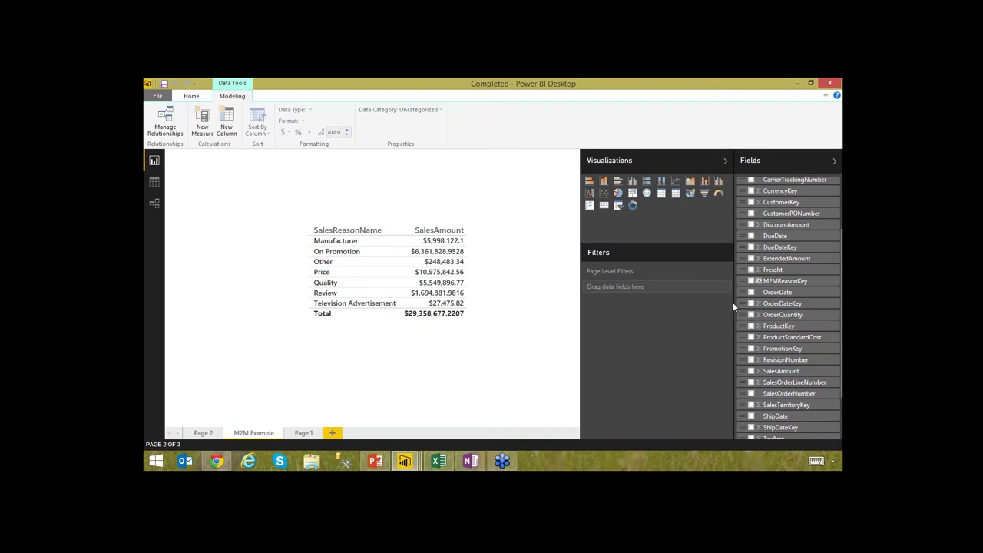
pyautogui.click(841, 227)
pyautogui.scroll(2, 841, 226)
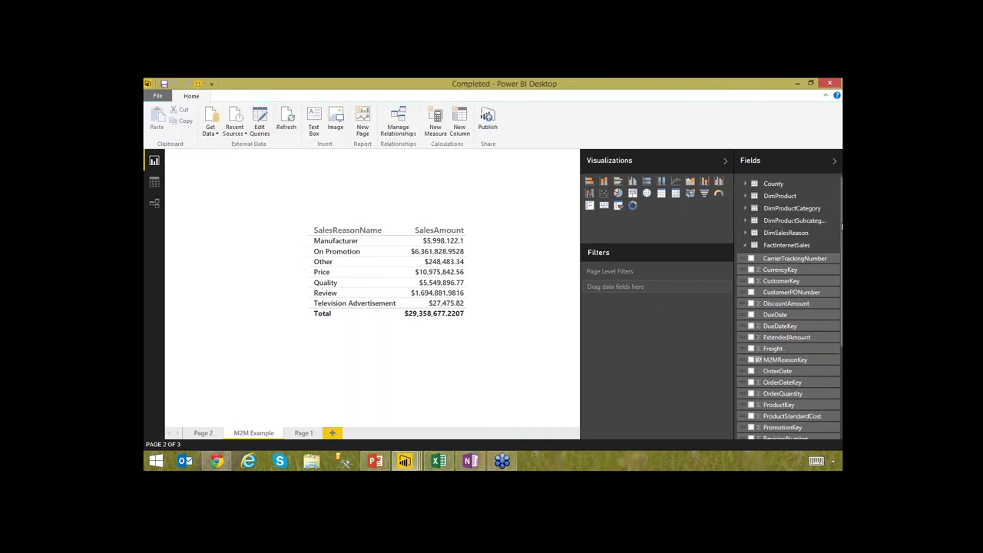
pyautogui.rightClick(789, 247)
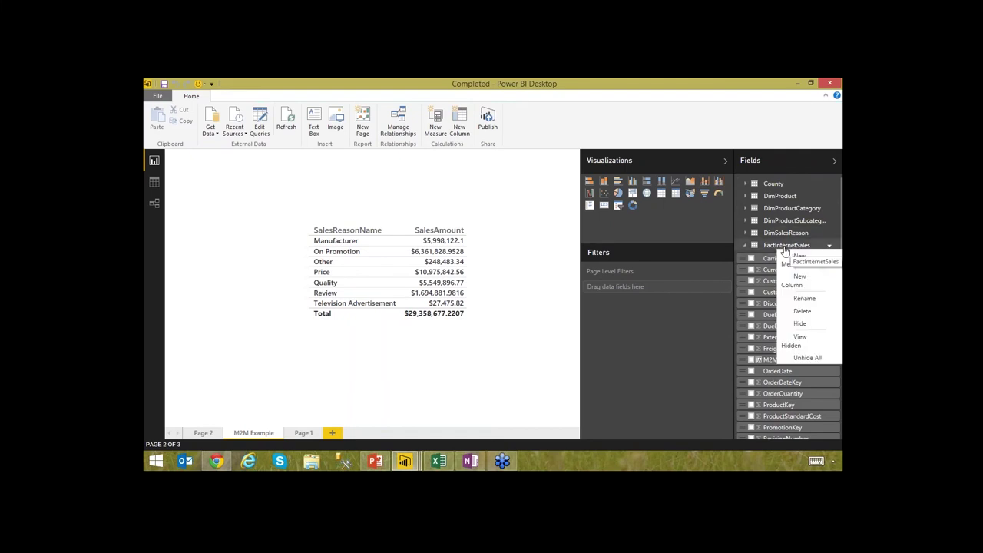
pyautogui.click(735, 272)
pyautogui.moveTo(734, 273); pyautogui.dragTo(699, 278)
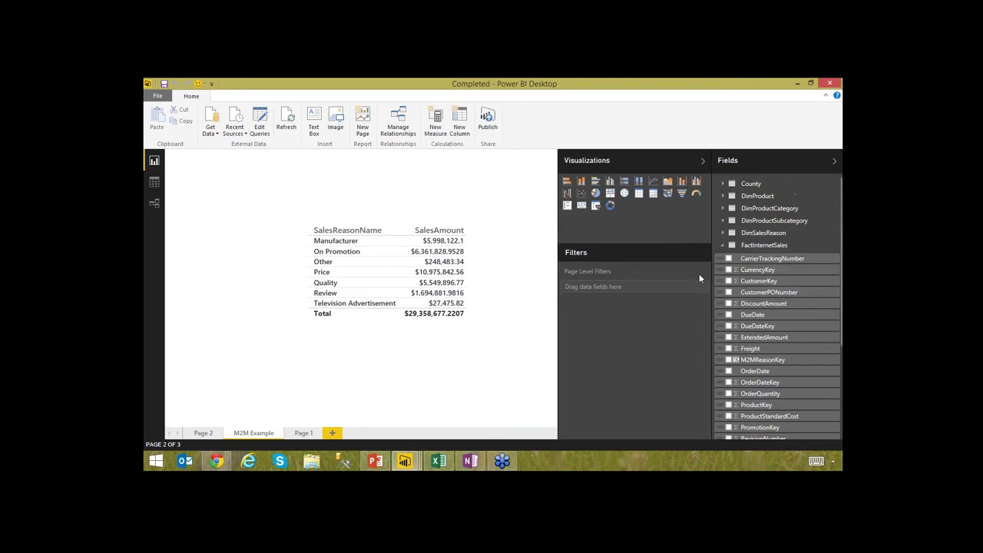
pyautogui.rightClick(762, 247)
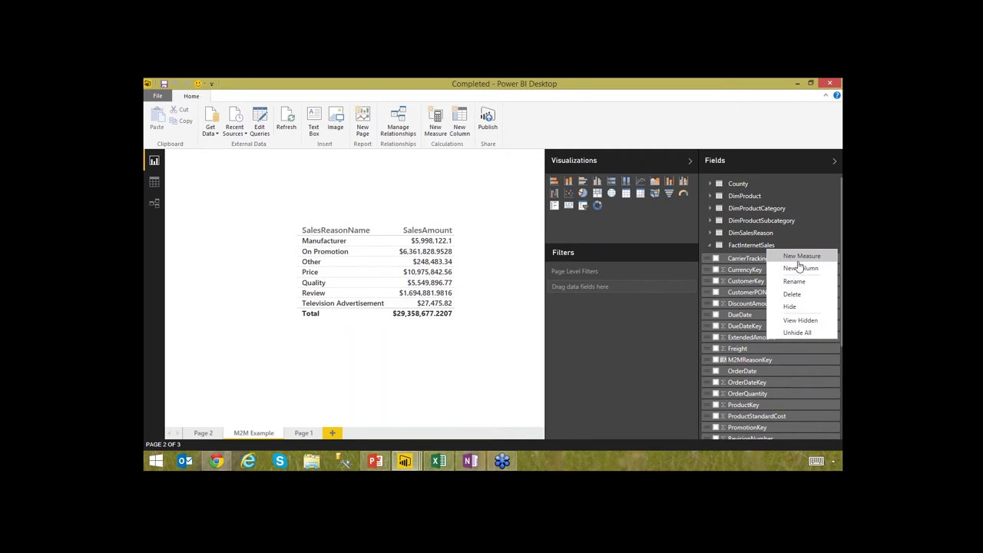
pyautogui.click(798, 261)
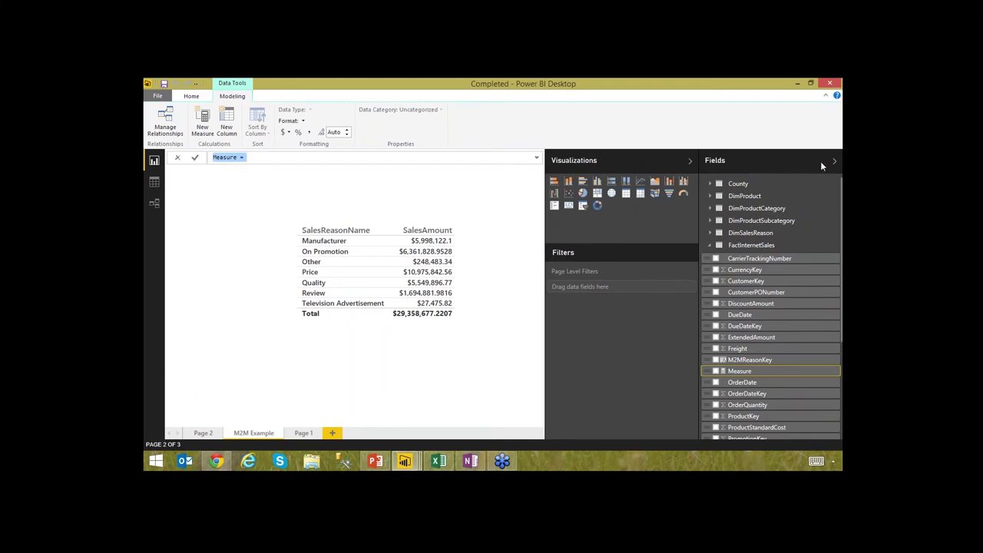
pyautogui.press('Escape')
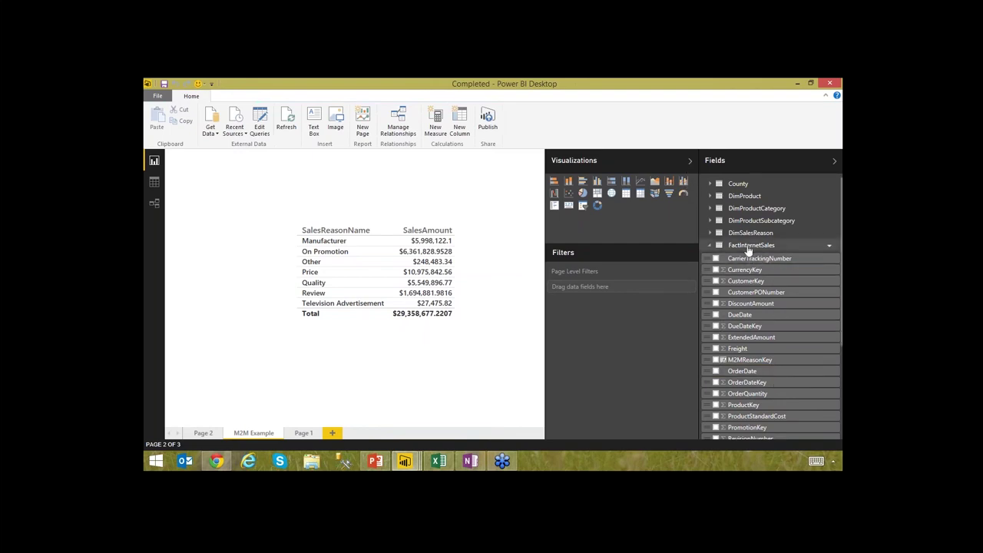
# - Create a measure named Profit Margin in FactInternetSales and start its formula with the comment "//Declare the variables"
pyautogui.rightClick(749, 247)
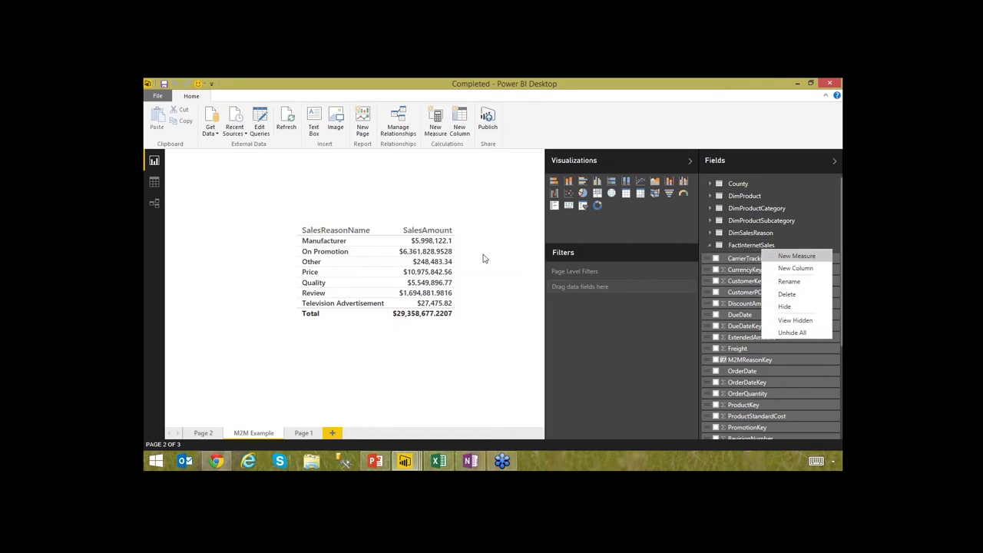
pyautogui.press('Return')
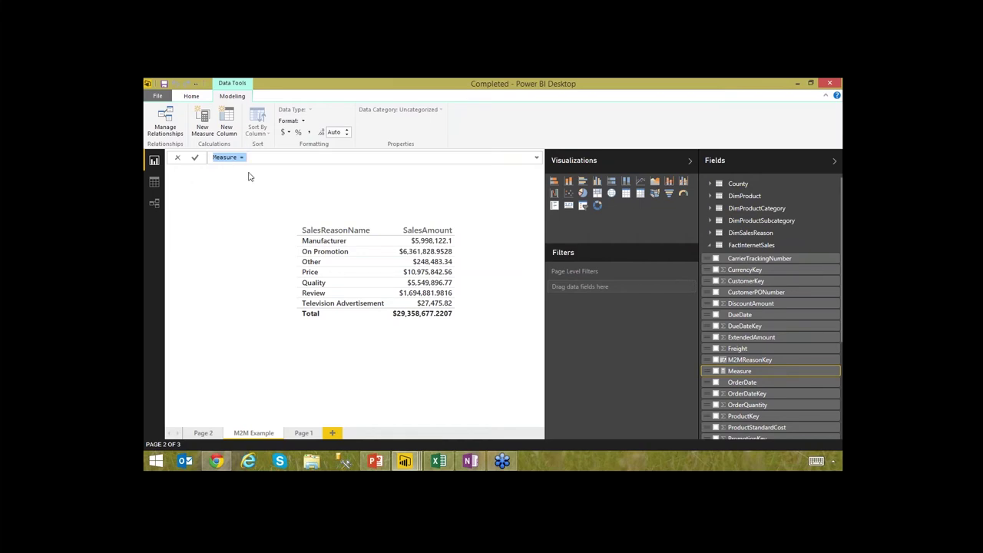
pyautogui.write('Profit Margin')
pyautogui.write('//Declare a')
pyautogui.write(' variables')
pyautogui.press('Left')
pyautogui.press('Left')
pyautogui.press('Left')
pyautogui.press('Left')
pyautogui.press('Left')
pyautogui.press('Left')
pyautogui.press('Left')
pyautogui.press('Left')
pyautogui.press('Left')
pyautogui.press('Left')
pyautogui.press('BackSpace')
pyautogui.write('the')
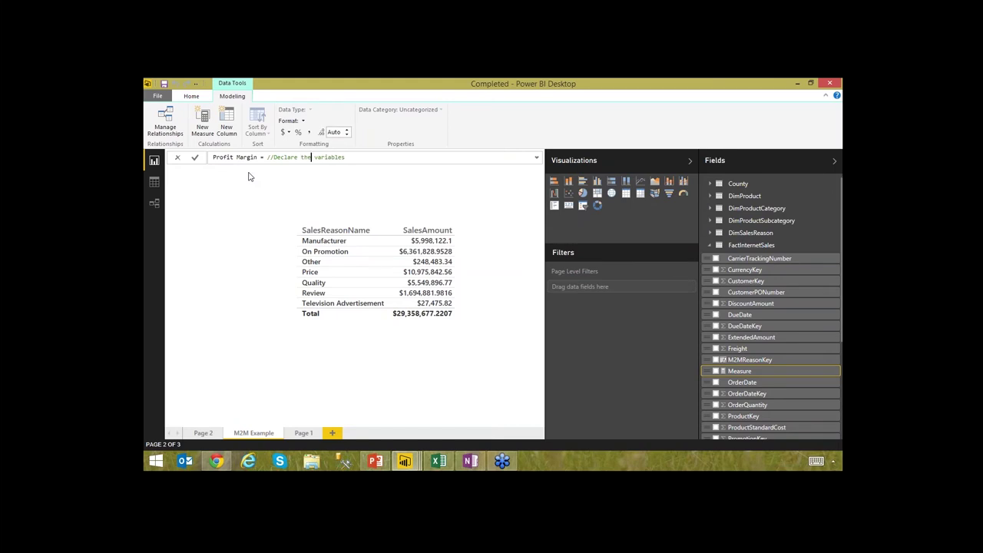
pyautogui.press('Right')
pyautogui.press('Right')
pyautogui.press('Right')
pyautogui.press('Right')
pyautogui.press('Right')
pyautogui.press('Right')
pyautogui.press('Right')
pyautogui.press('Right')
pyautogui.press('Right')
pyautogui.press('Right')
pyautogui.hotkey('shift', 'Return')
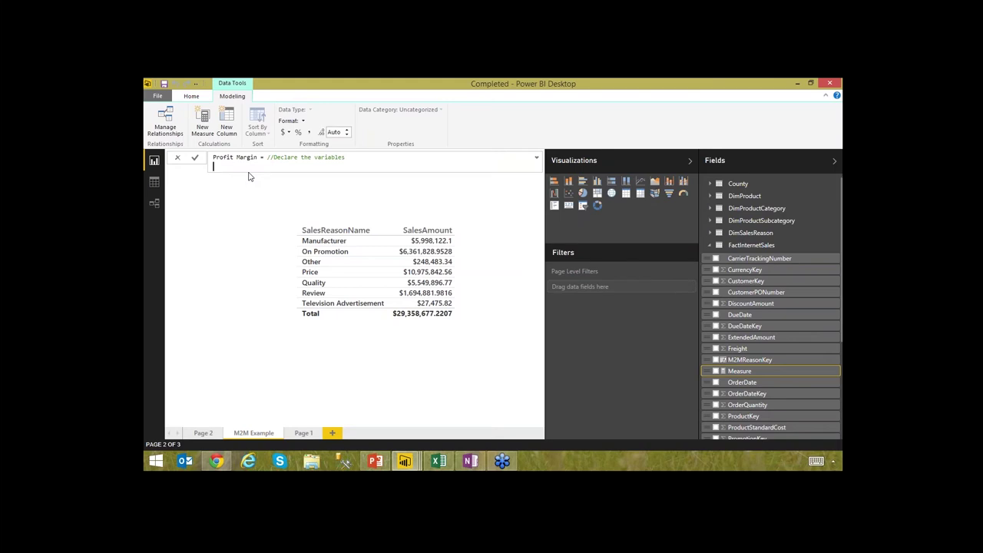
# - Declare a variable Sales in the Profit Margin formula as SUM([SalesAmount]), with VAR on its own line
pyautogui.write('VAR')
pyautogui.hotkey('shift', 'Return')
pyautogui.write('Sales')
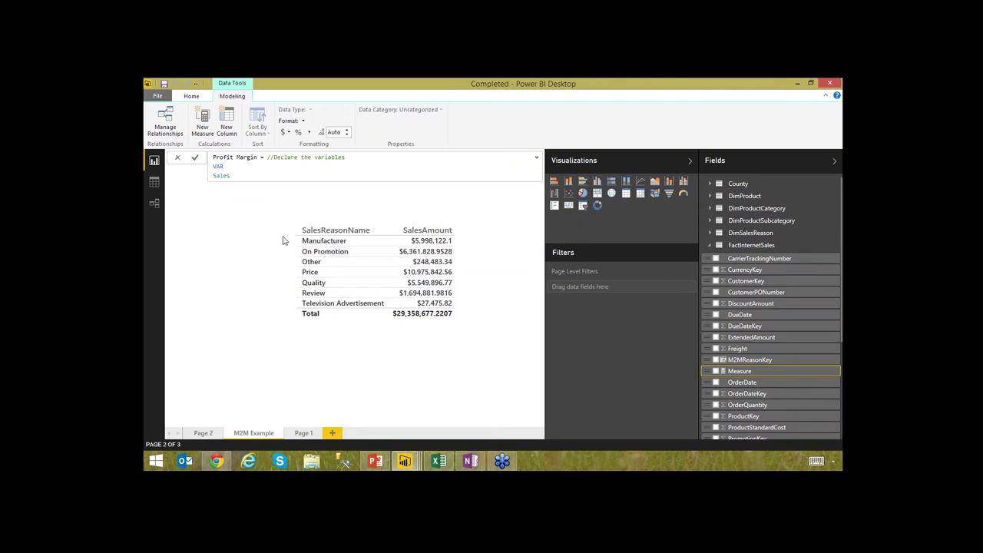
pyautogui.write(' = SUM')
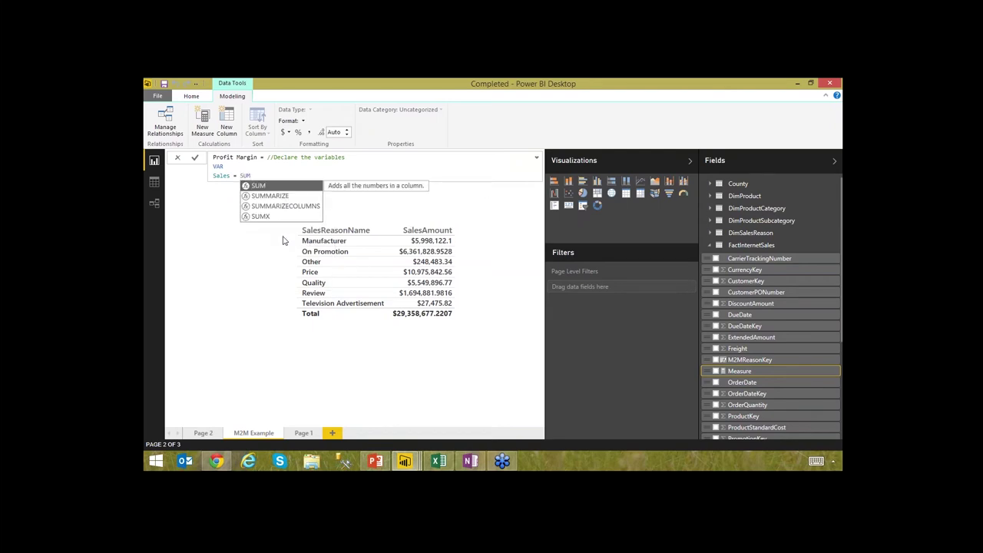
pyautogui.write('(')
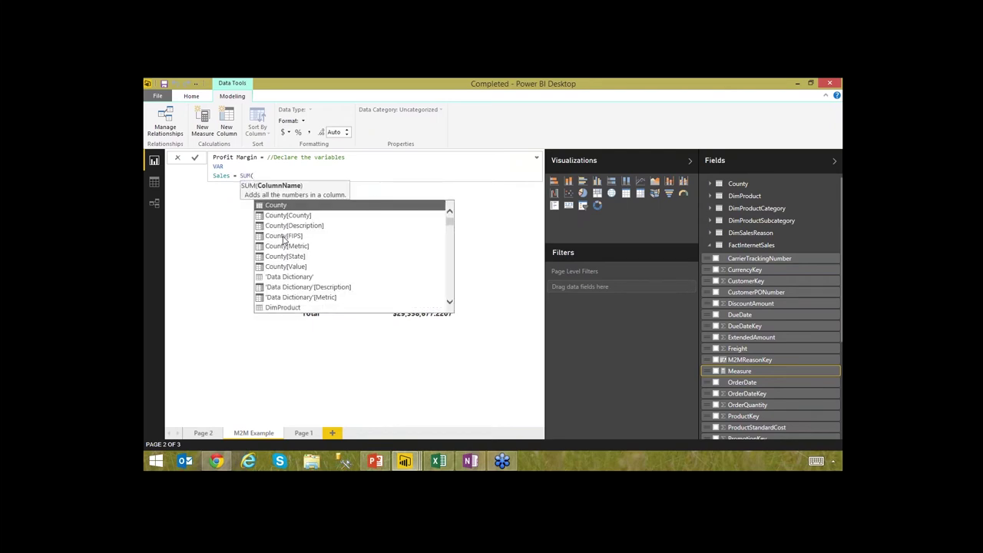
pyautogui.write('[SalesAmount]')
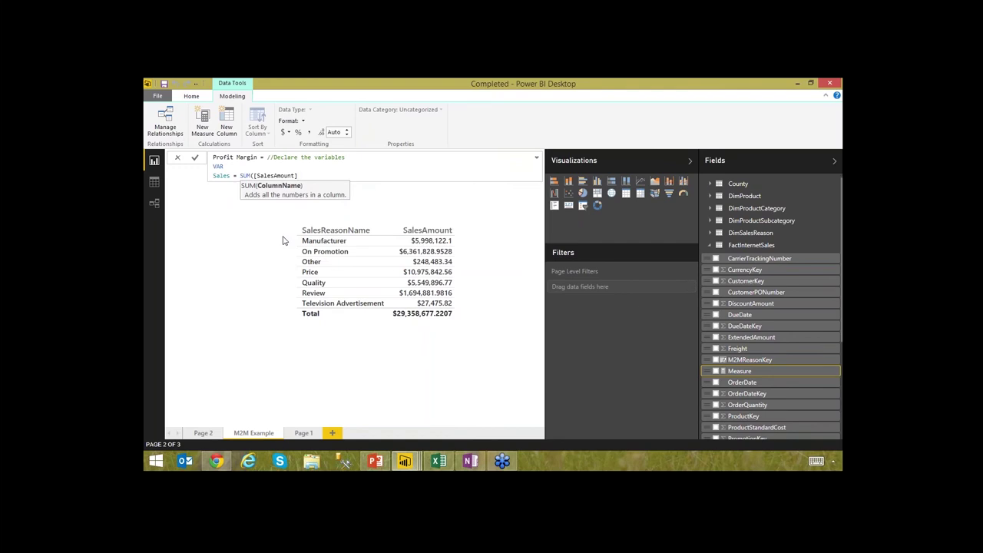
pyautogui.write(')')
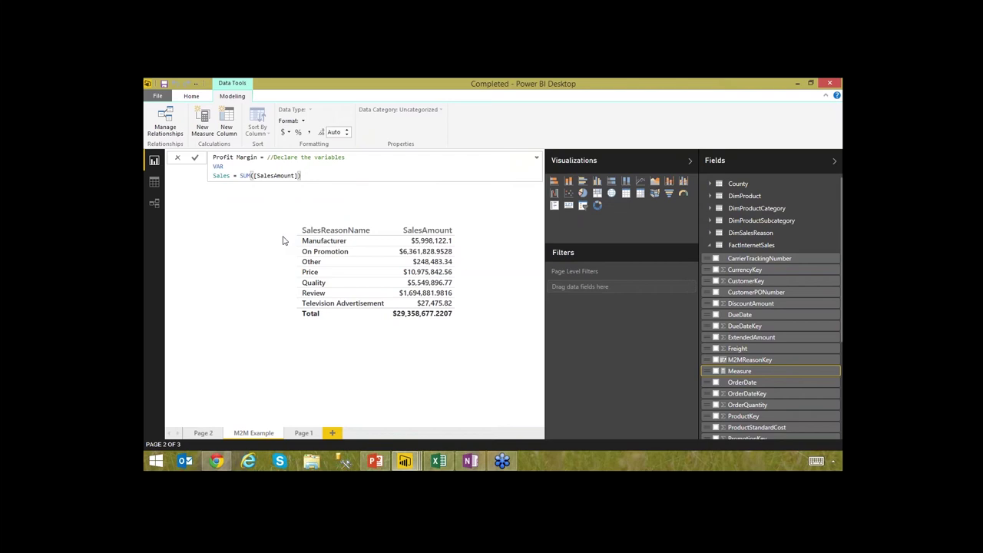
# - Declare a variable Cost in the Profit Margin formula as SUM([TotalProductCost]), with VAR on its own line
pyautogui.hotkey('shift', 'Return')
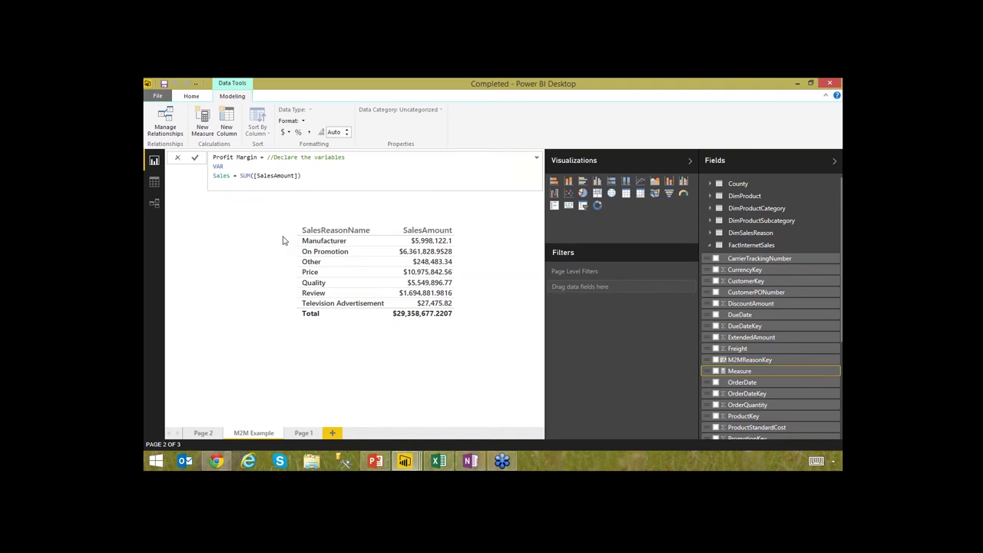
pyautogui.write('/AR')
pyautogui.hotkey('shift', 'Return')
pyautogui.write('Cost ')
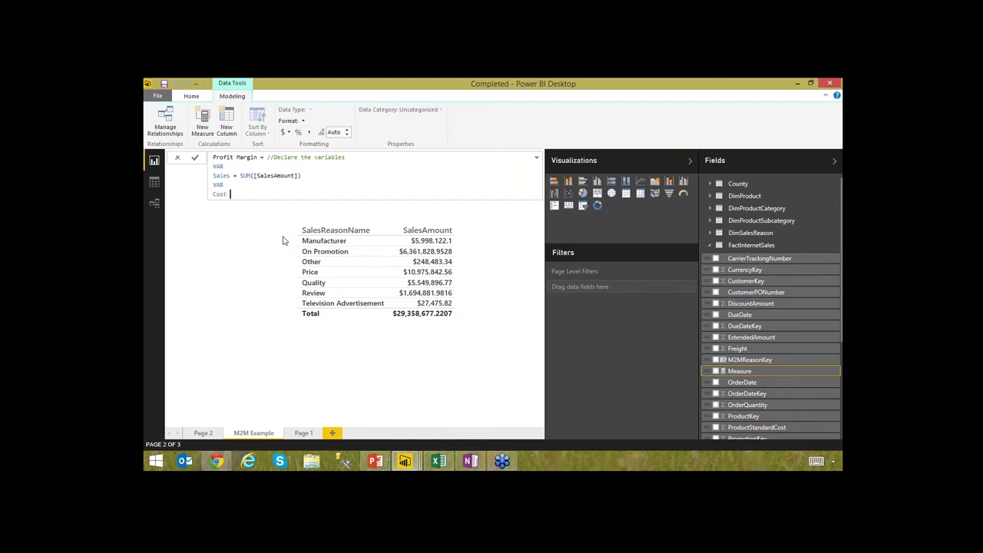
pyautogui.write('= S')
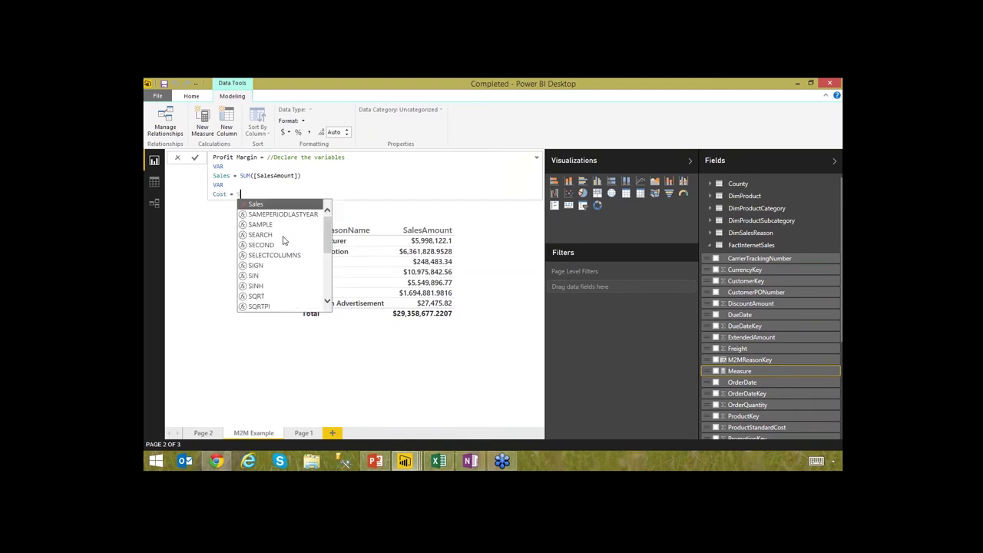
pyautogui.write('UM(')
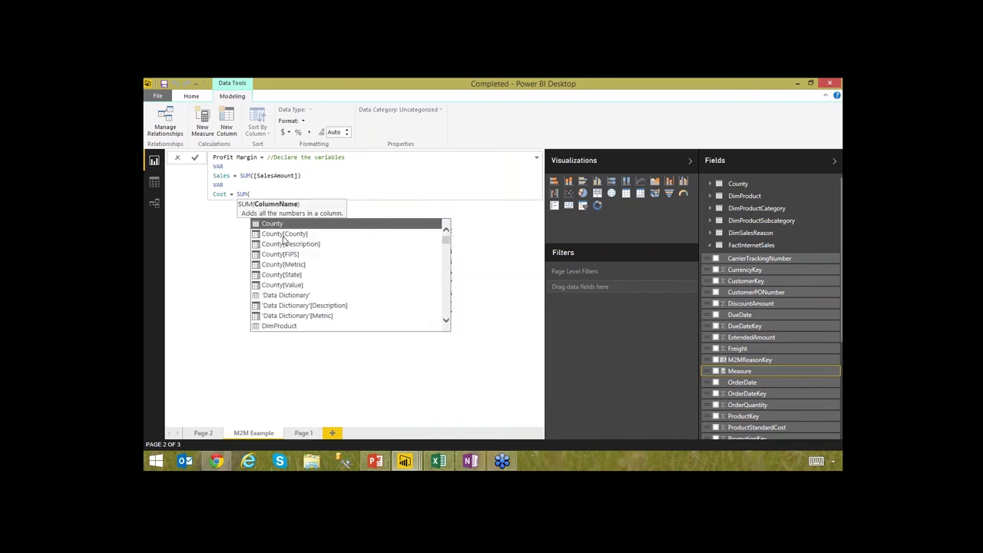
pyautogui.write('[To')
pyautogui.press('Tab')
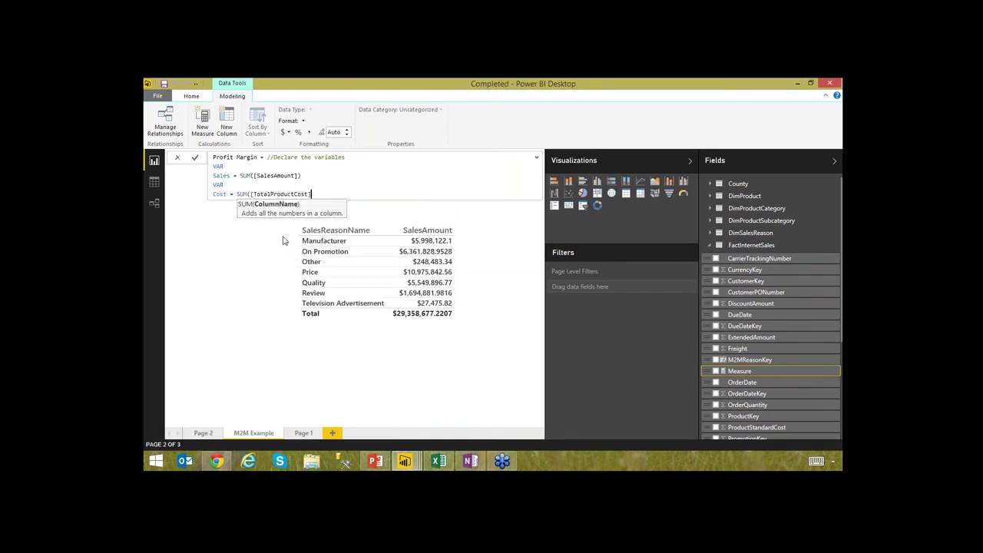
pyautogui.write(')')
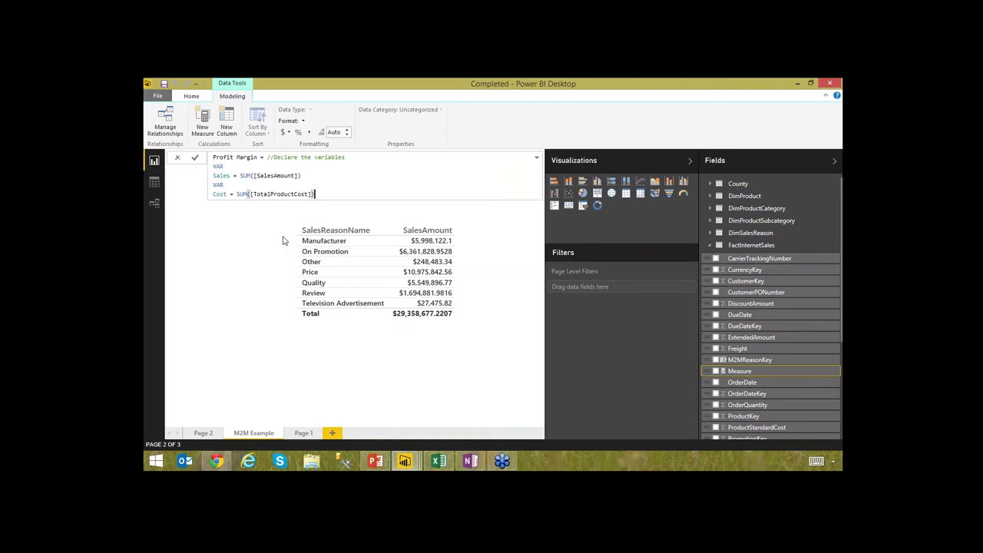
# - Declare a third variable Profit in the formula as Sales - Cost, with VAR on its own line
pyautogui.hotkey('shift', 'Return')
pyautogui.write('VAR')
pyautogui.hotkey('shift', 'Return')
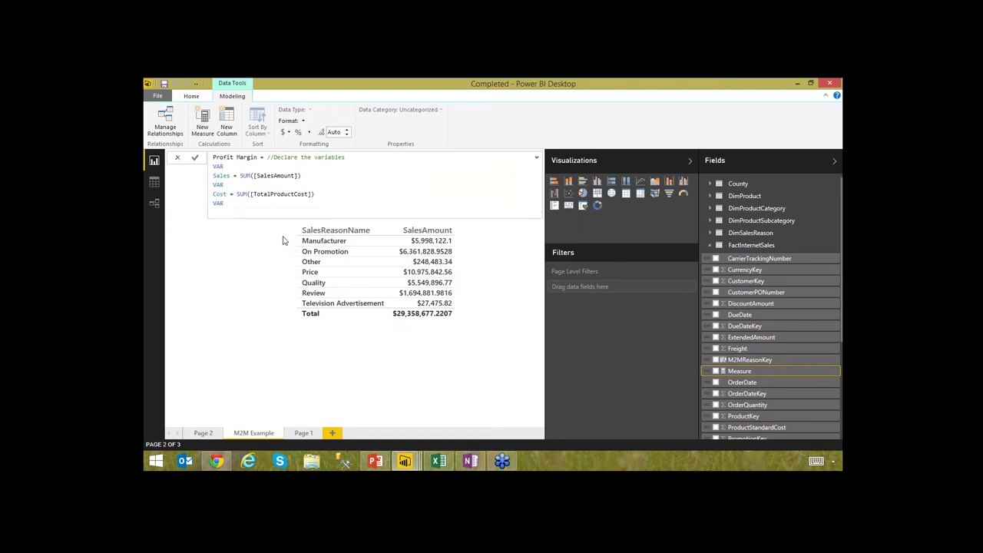
pyautogui.write('Profit')
pyautogui.press('BackSpace')
pyautogui.press('BackSpace')
pyautogui.press('BackSpace')
pyautogui.press('BackSpace')
pyautogui.write('rofit = Sales')
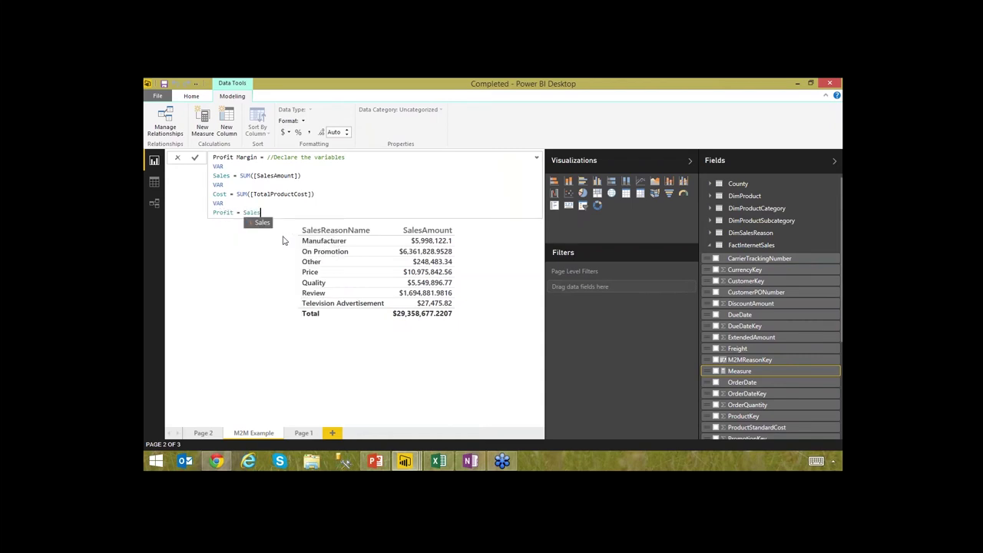
pyautogui.write(' - ')
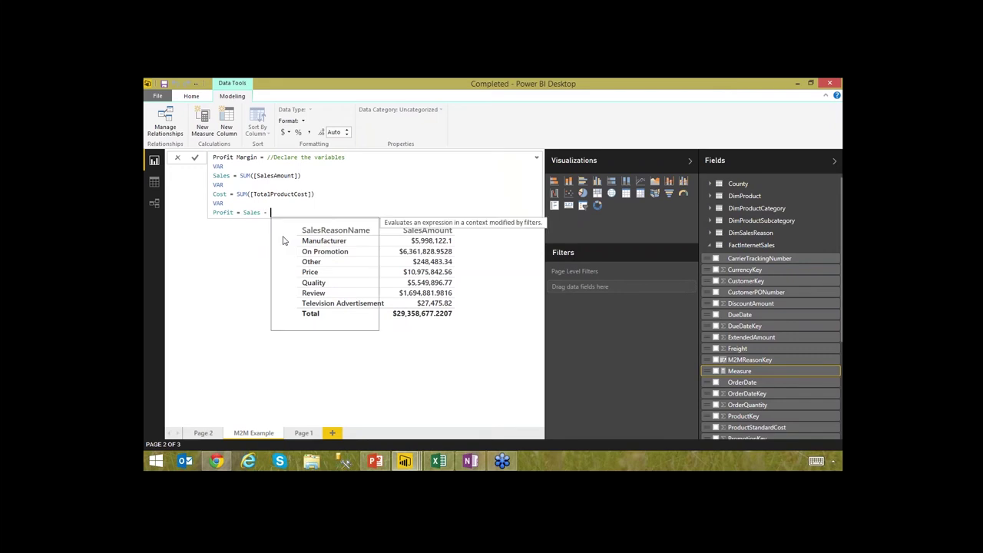
pyautogui.write('Cost')
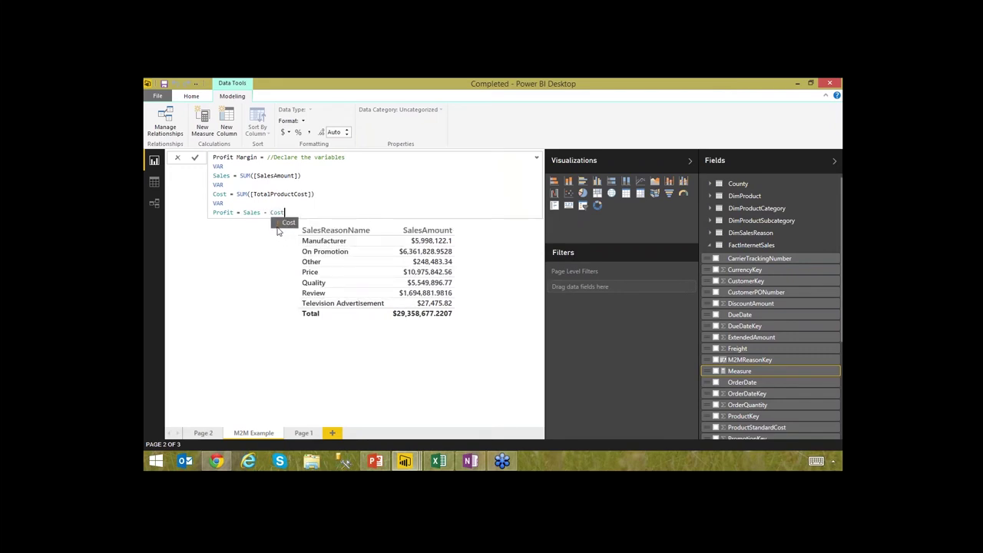
pyautogui.press('Escape')
# - Add the comment "//Return calc results" below the variables, followed by RETURN on its own line
pyautogui.hotkey('shift', 'Return')
pyautogui.write('//Re')
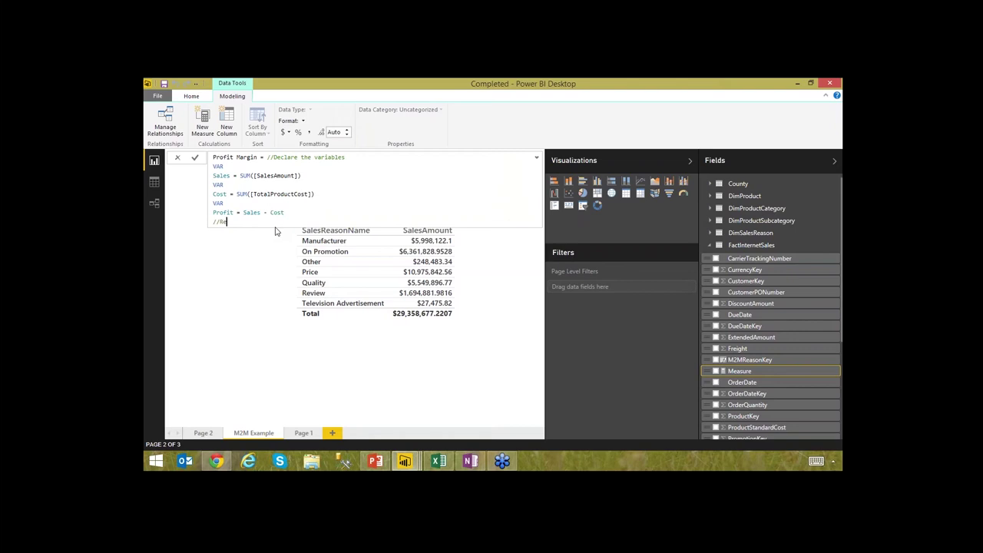
pyautogui.write('turn calc results')
pyautogui.hotkey('shift', 'Return')
pyautogui.write('RETURN')
pyautogui.hotkey('shift', 'Return')
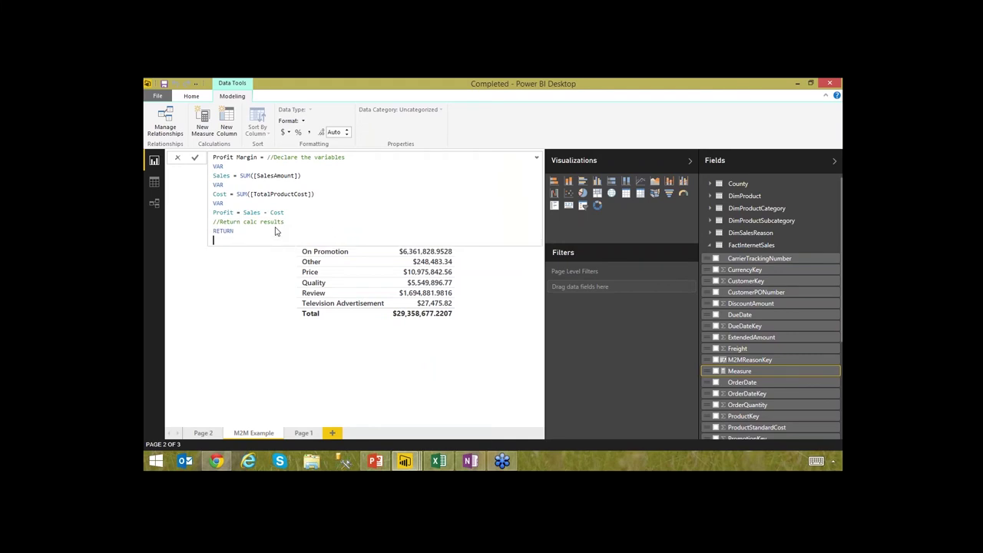
# - Complete the formula with DIVIDE(Profit,Sales) as the returned expression and commit the Profit Margin measure
pyautogui.write('Div')
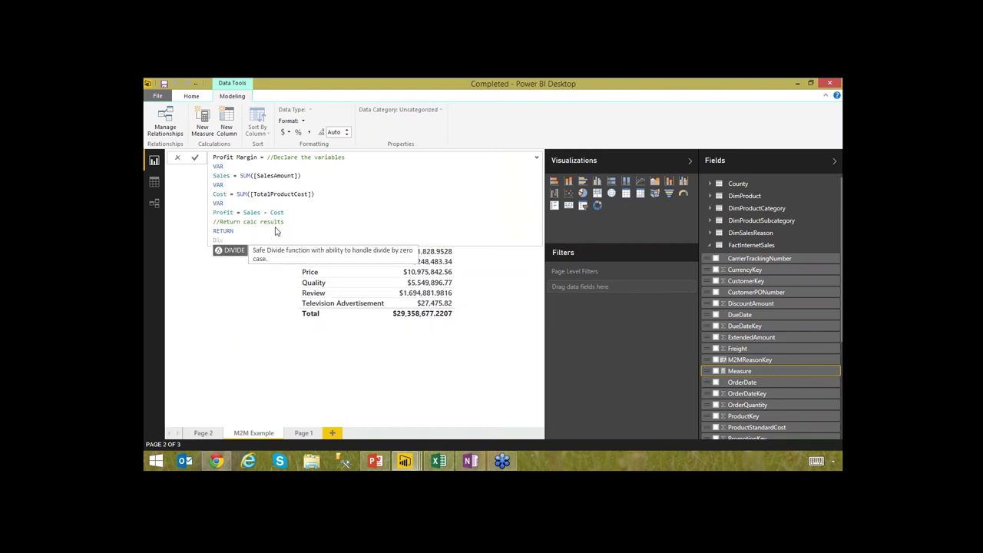
pyautogui.press('Tab')
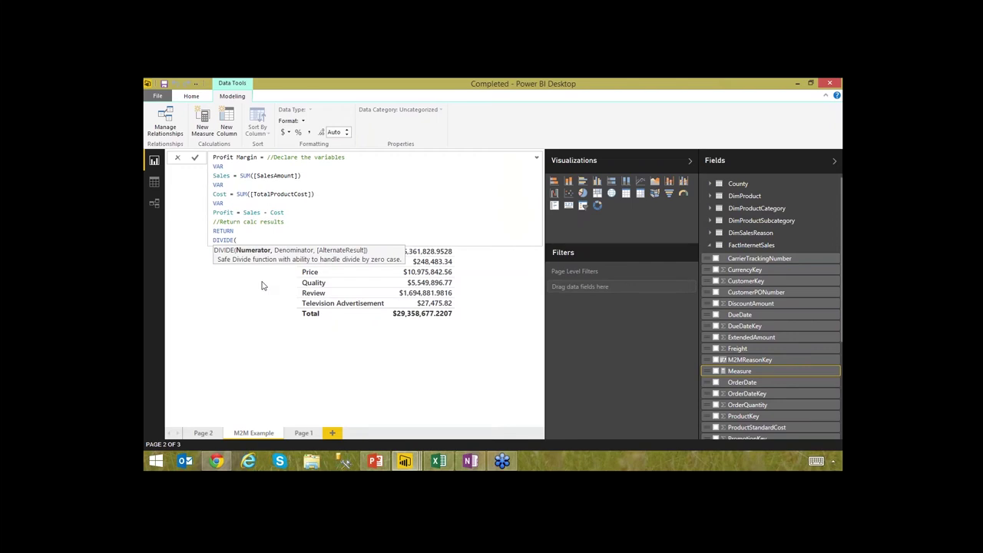
pyautogui.write('Profit/Sales)')
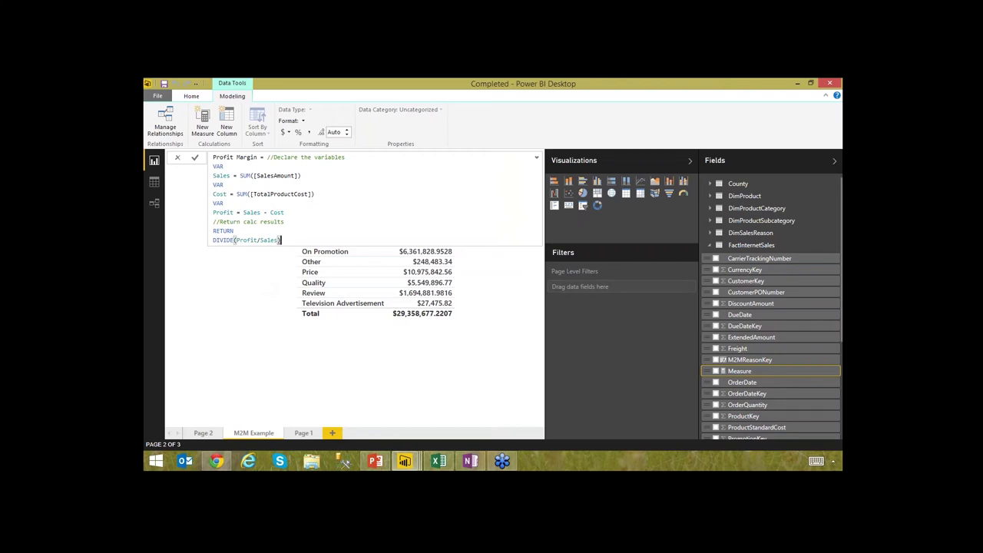
pyautogui.doubleClick(223, 231)
pyautogui.click(260, 240)
pyautogui.write(',')
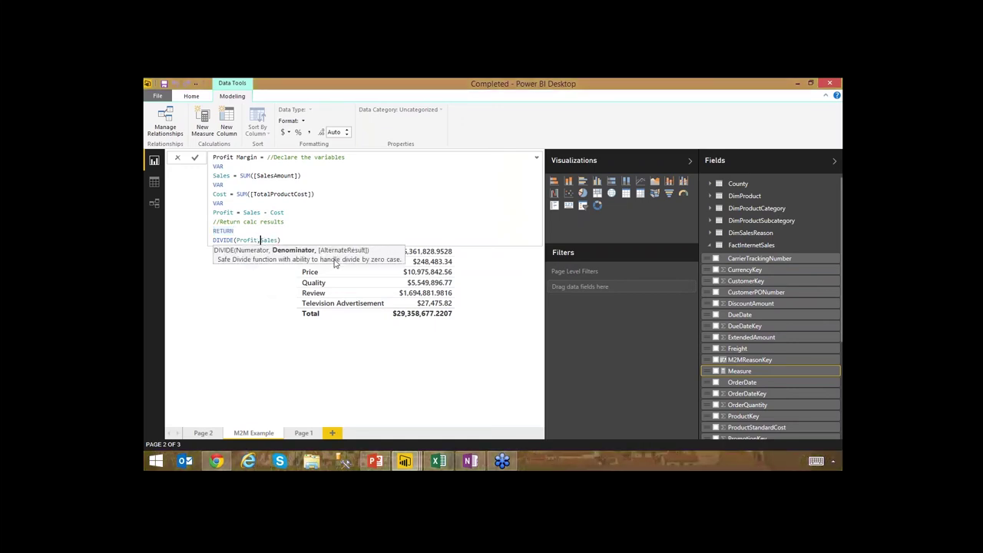
pyautogui.click(323, 239)
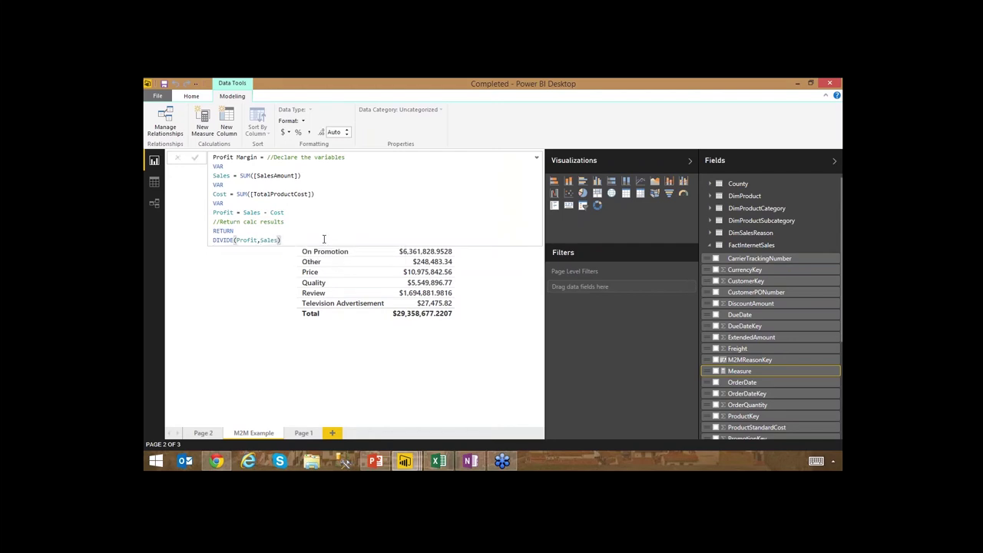
pyautogui.press('Return')
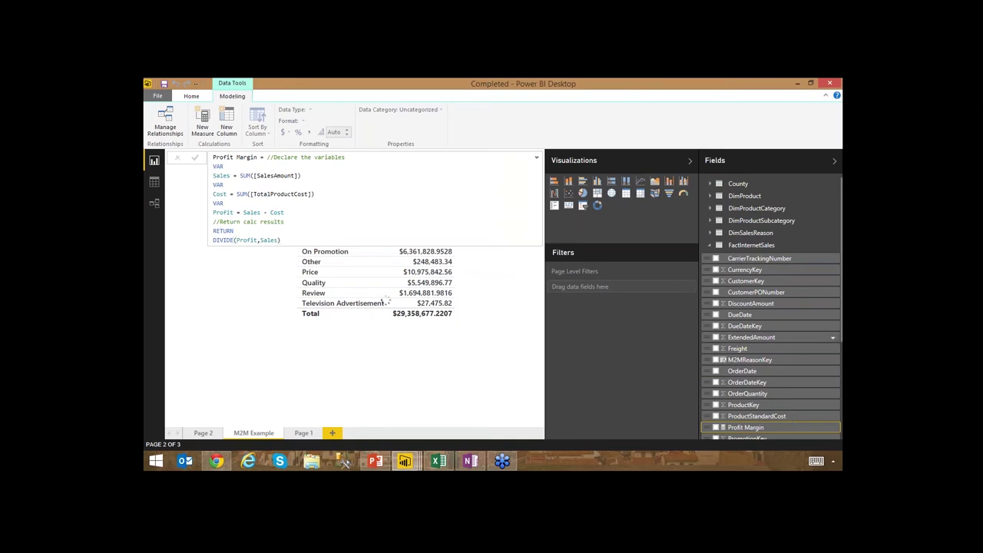
pyautogui.scroll(-3, 818, 388)
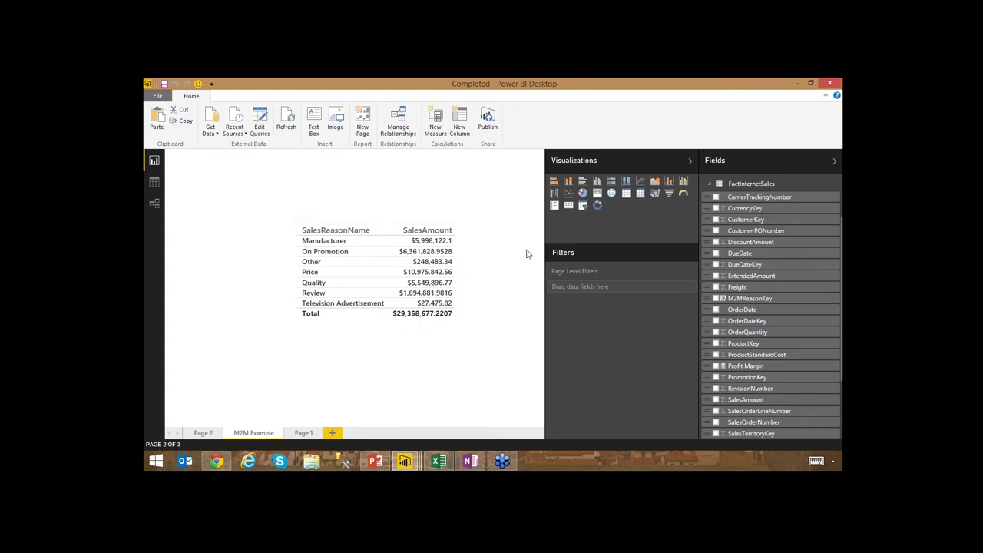
pyautogui.hotkey('alt', 'Tab')
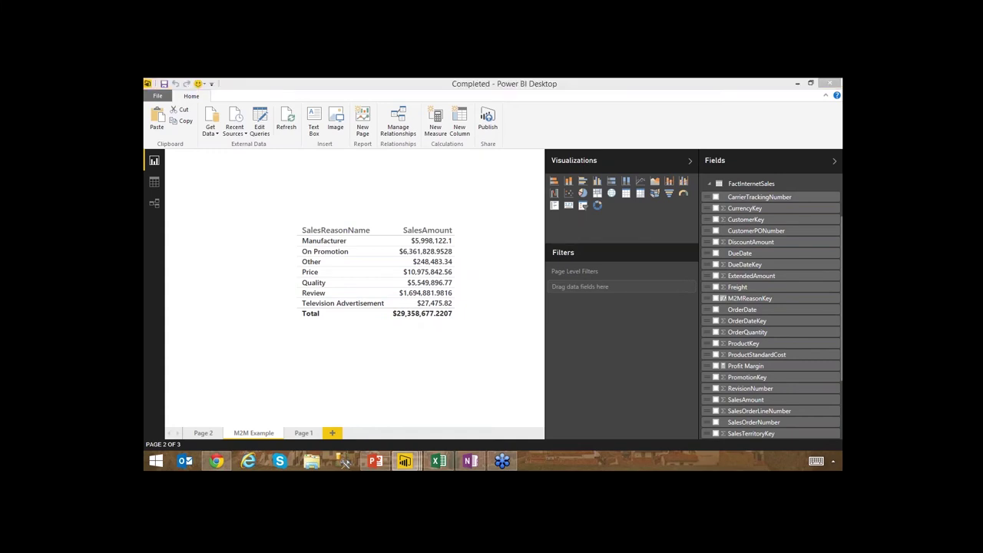
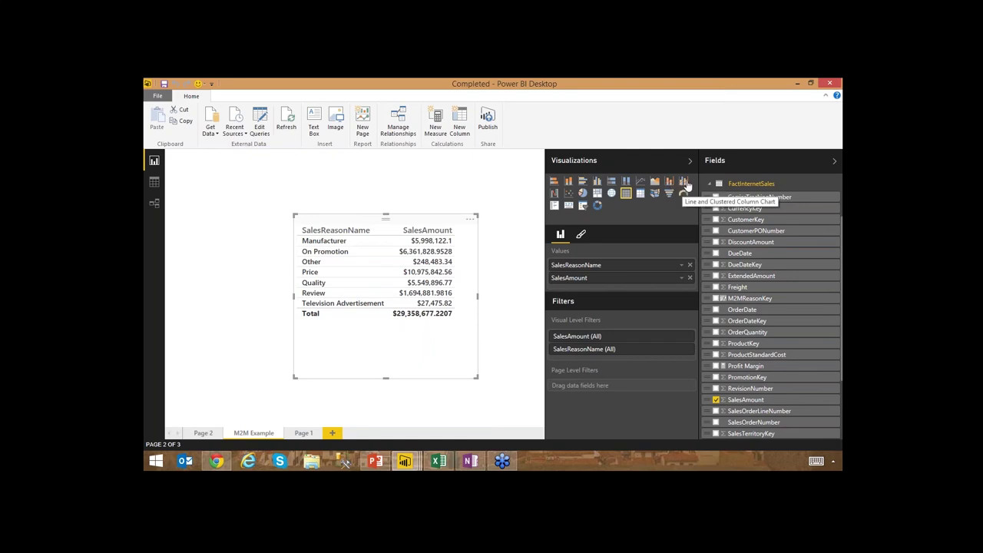
# - Convert the sales reason table to a line and clustered column chart, moved toward the page's upper-left corner and made smaller
pyautogui.click(684, 183)
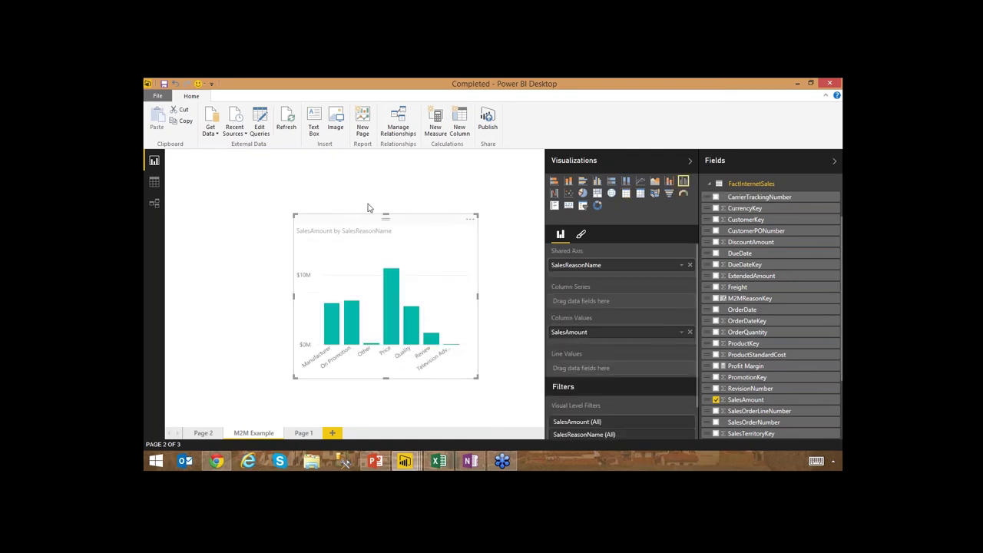
pyautogui.moveTo(350, 220); pyautogui.dragTo(243, 167)
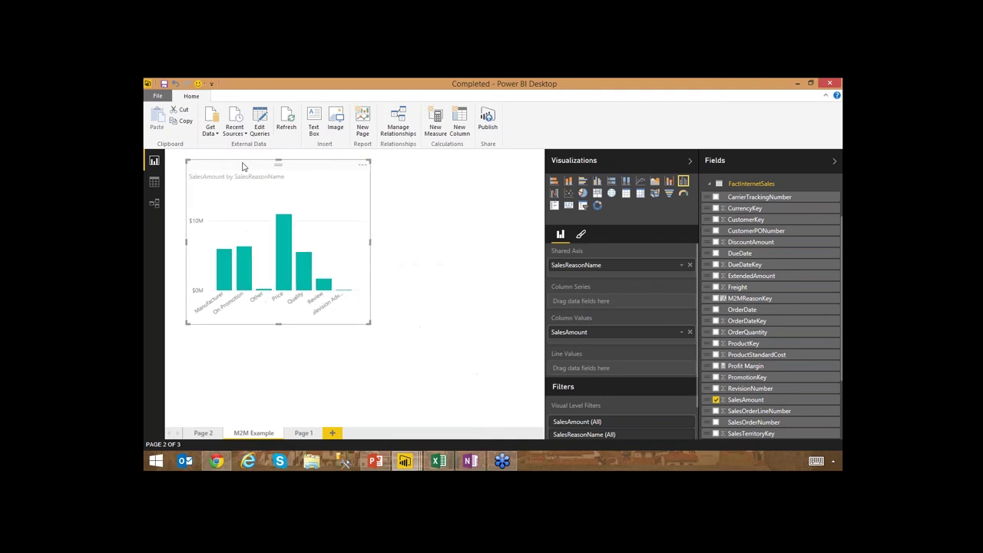
pyautogui.moveTo(371, 323); pyautogui.dragTo(341, 292)
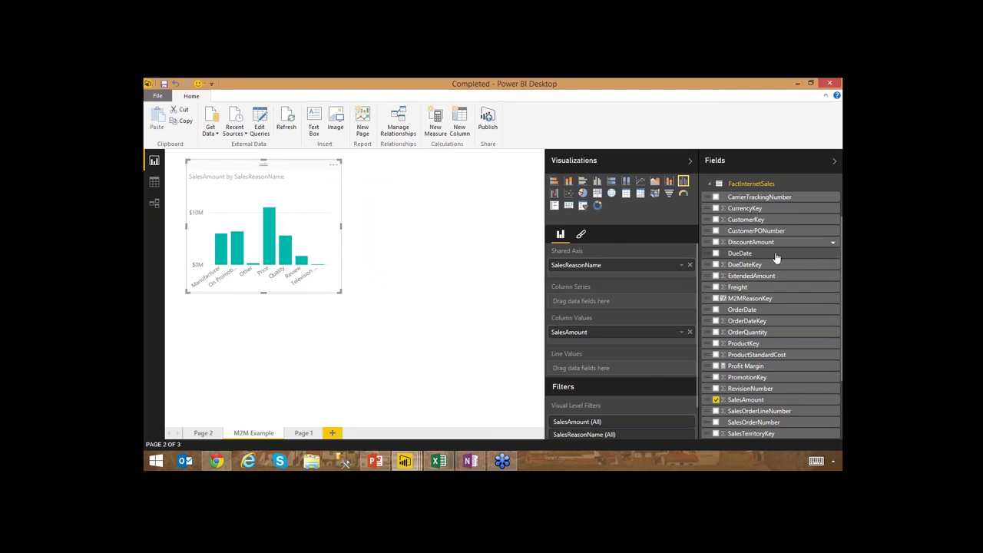
# - Add Profit Margin to the chart as its line values, then enlarge the chart and fit it into the page's upper-left corner
pyautogui.click(715, 366)
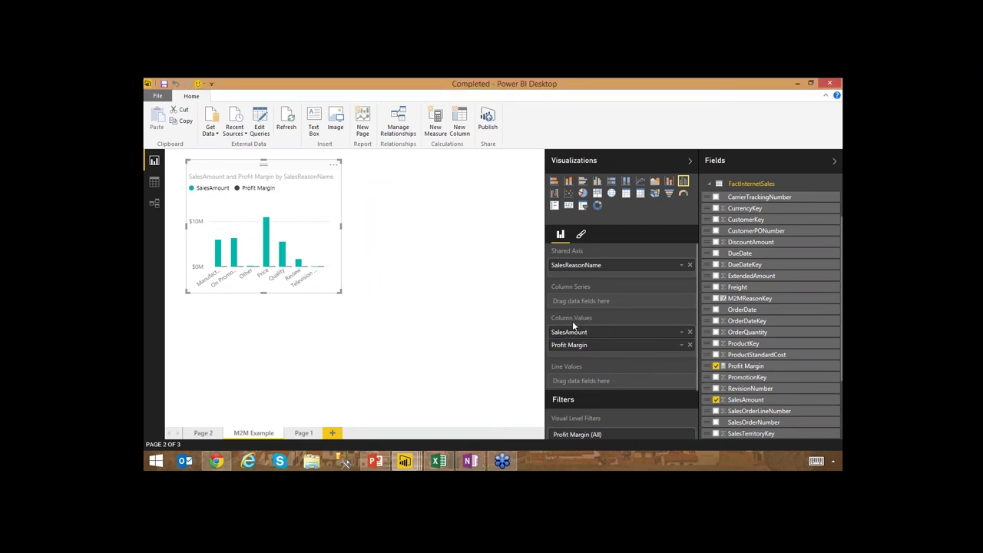
pyautogui.moveTo(569, 349); pyautogui.dragTo(575, 380)
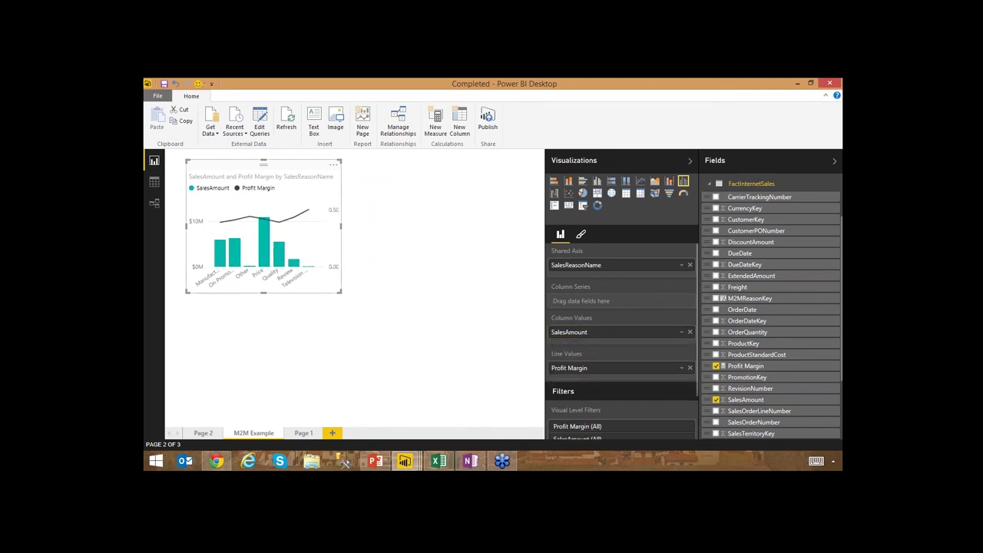
pyautogui.moveTo(340, 291); pyautogui.dragTo(382, 324)
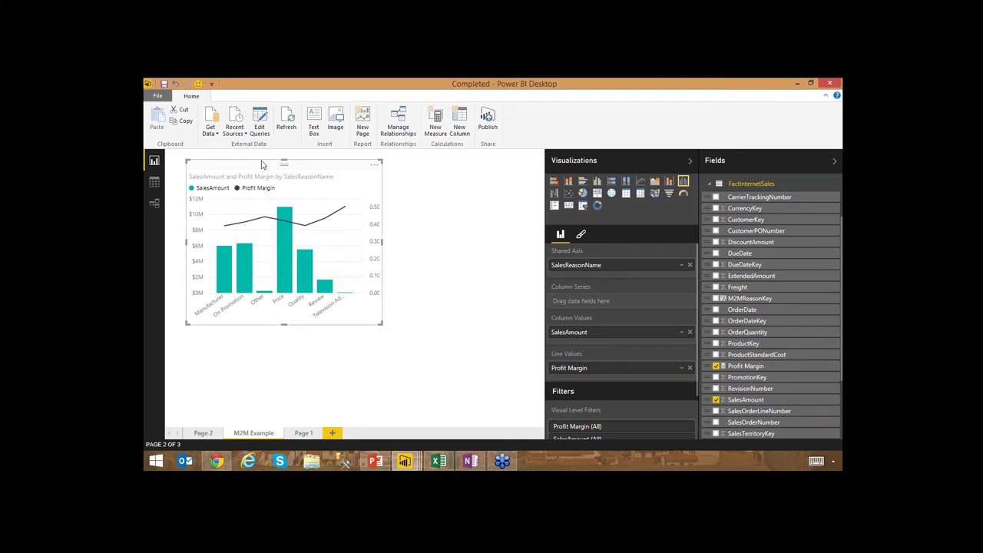
pyautogui.moveTo(263, 163); pyautogui.dragTo(230, 151)
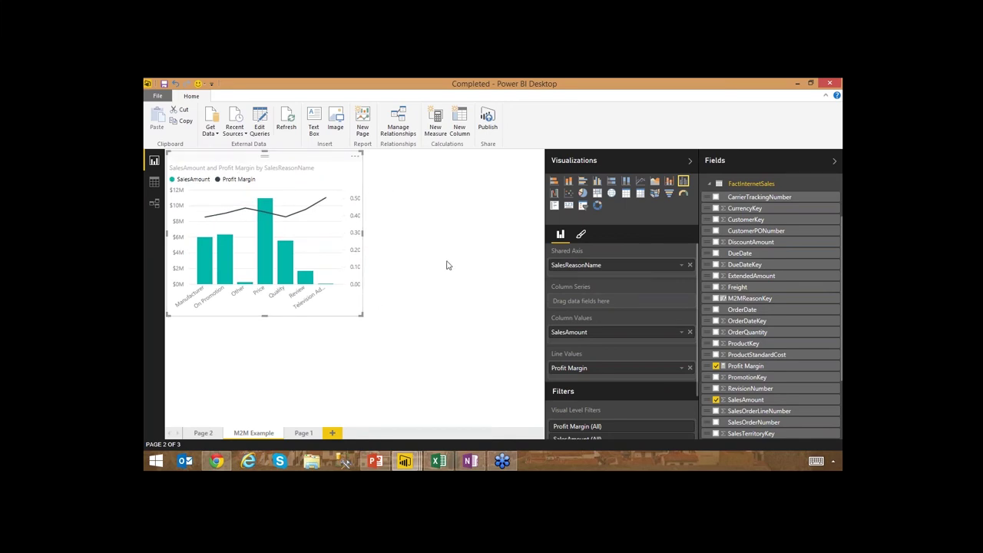
pyautogui.click(453, 287)
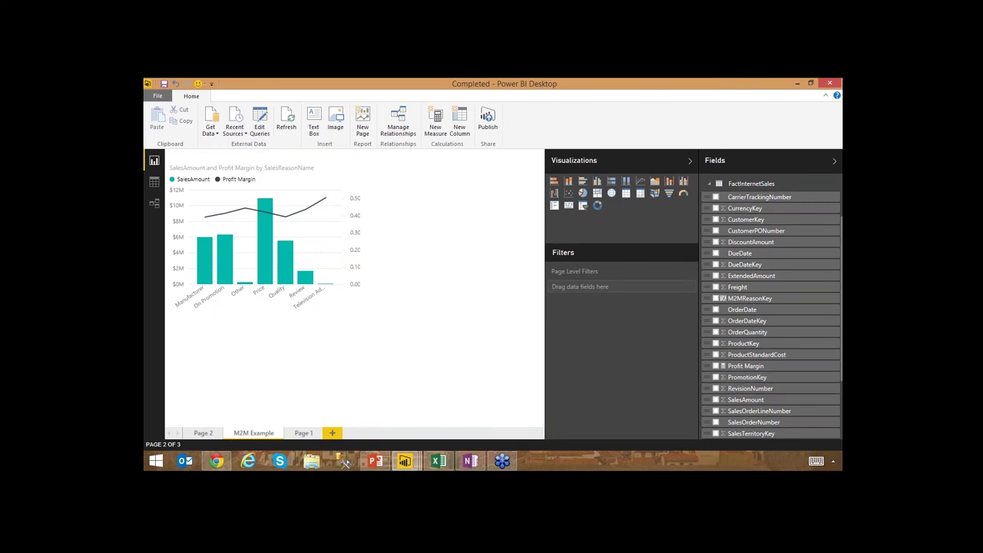
# - Create a pie chart of SalesAmount by EnglishProductSubcategoryName from DimProductSubcategory below the existing chart
pyautogui.scroll(-4, 775, 368)
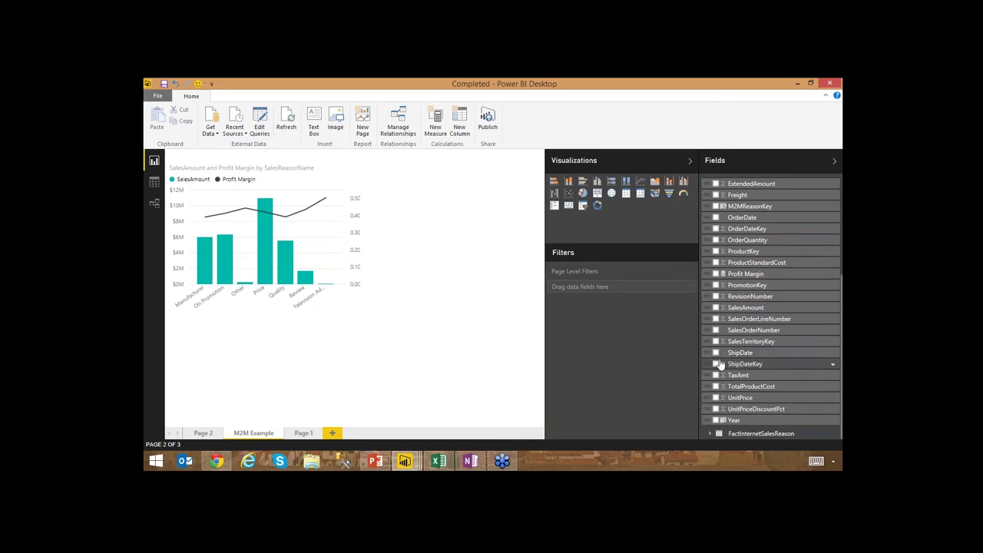
pyautogui.click(715, 307)
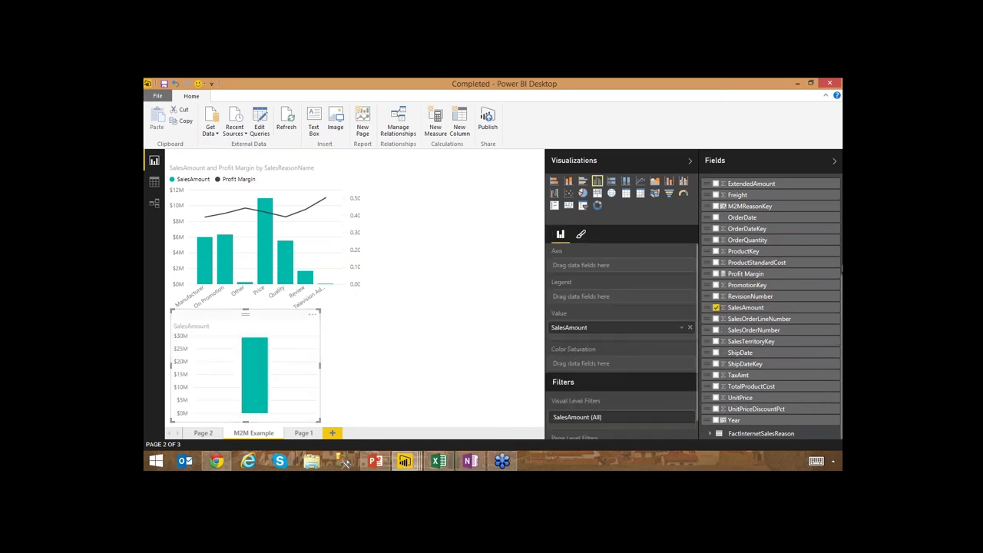
pyautogui.scroll(4, 772, 307)
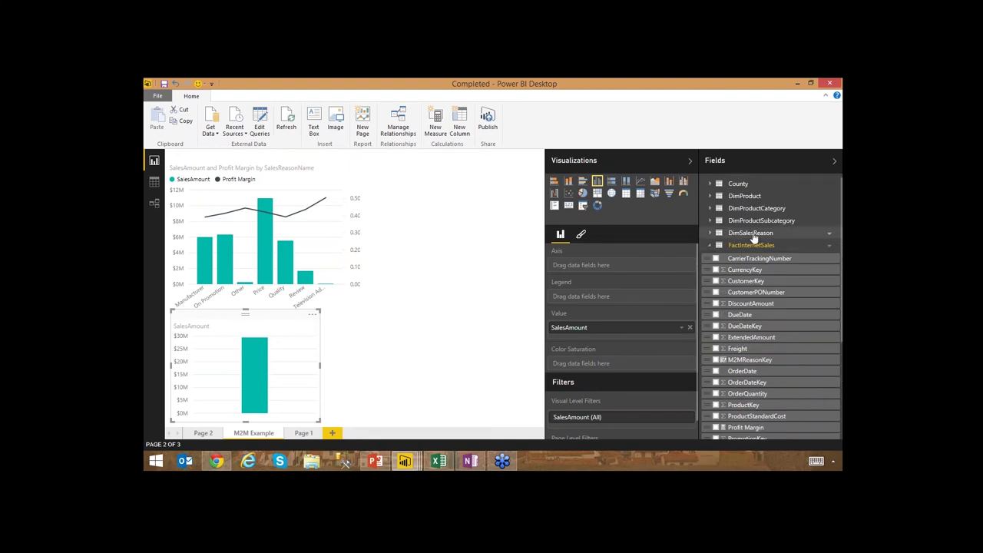
pyautogui.click(710, 222)
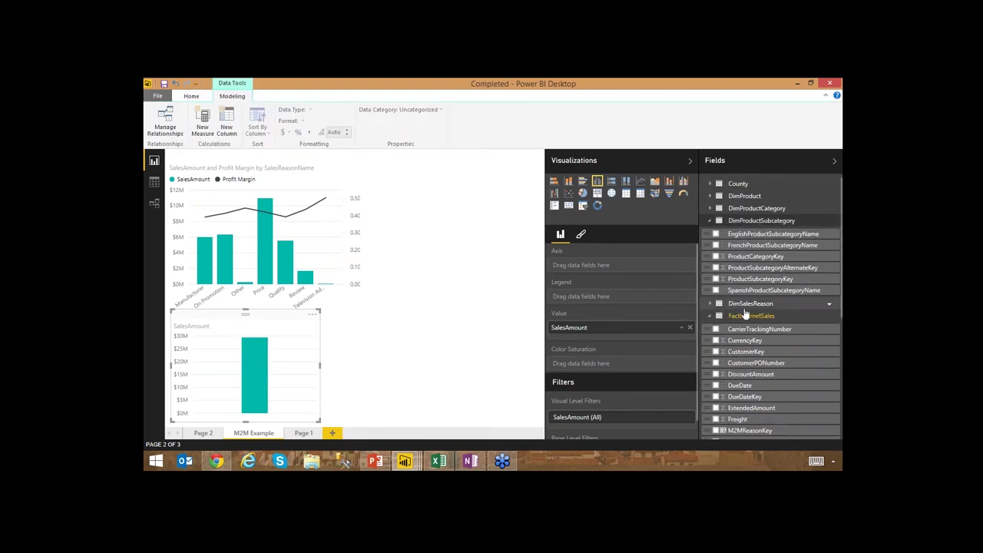
pyautogui.click(716, 233)
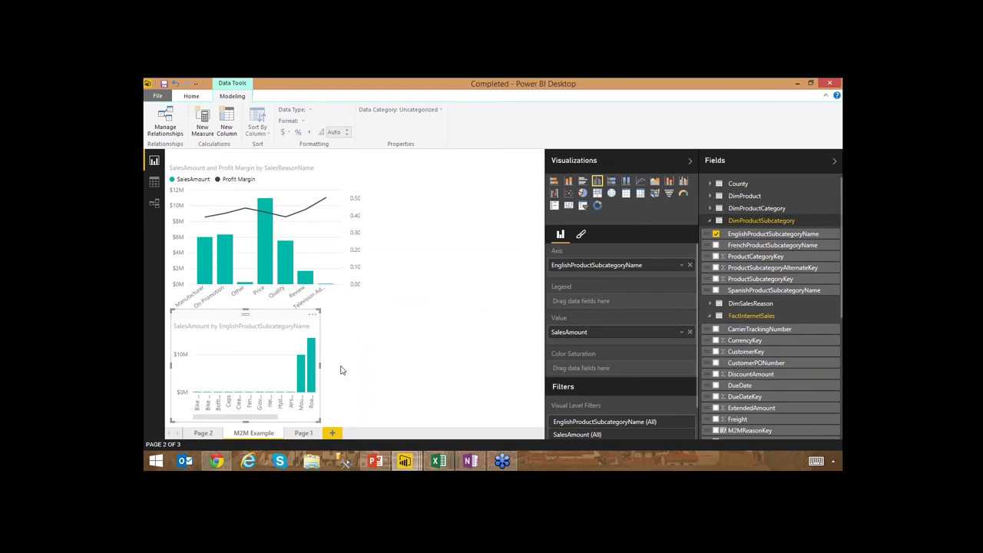
pyautogui.click(583, 193)
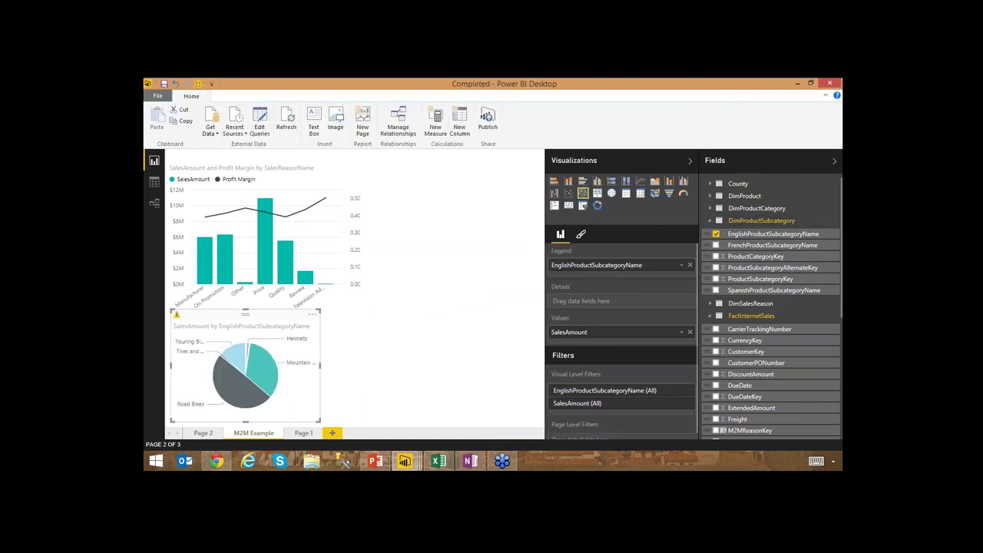
# - Move the subcategory pie chart beside the sales reason chart, enlarge it slightly, and convert it to a donut chart
pyautogui.moveTo(227, 320); pyautogui.dragTo(449, 186)
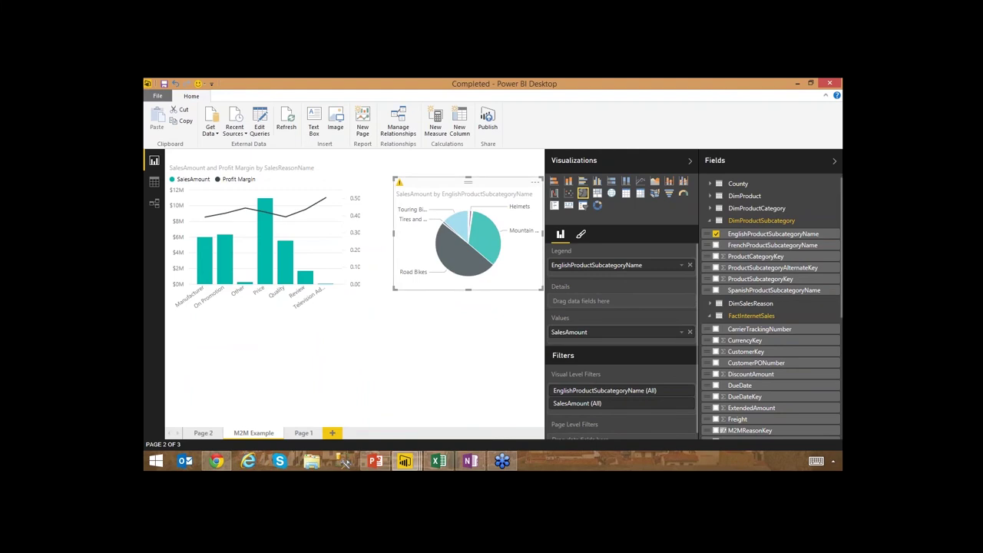
pyautogui.moveTo(394, 289); pyautogui.dragTo(380, 306)
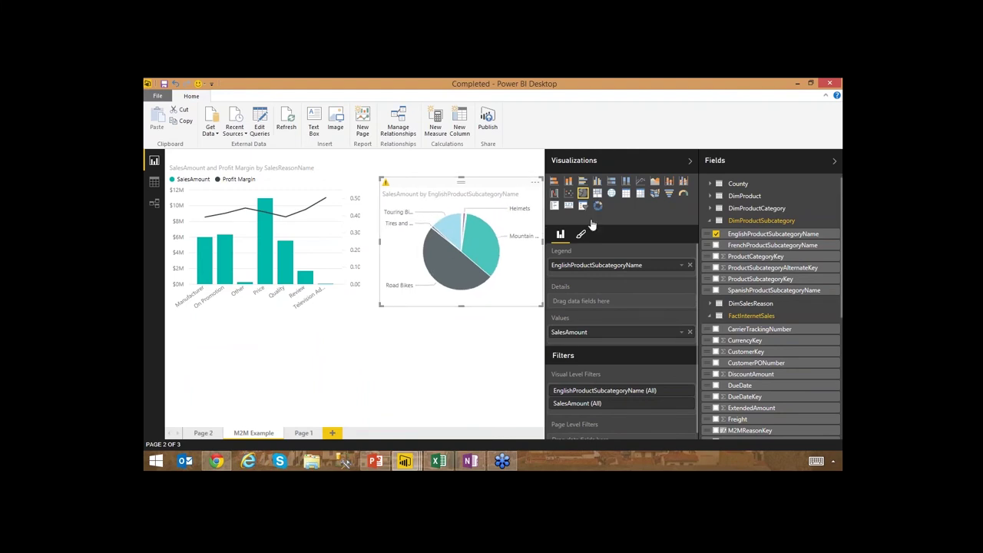
pyautogui.click(598, 205)
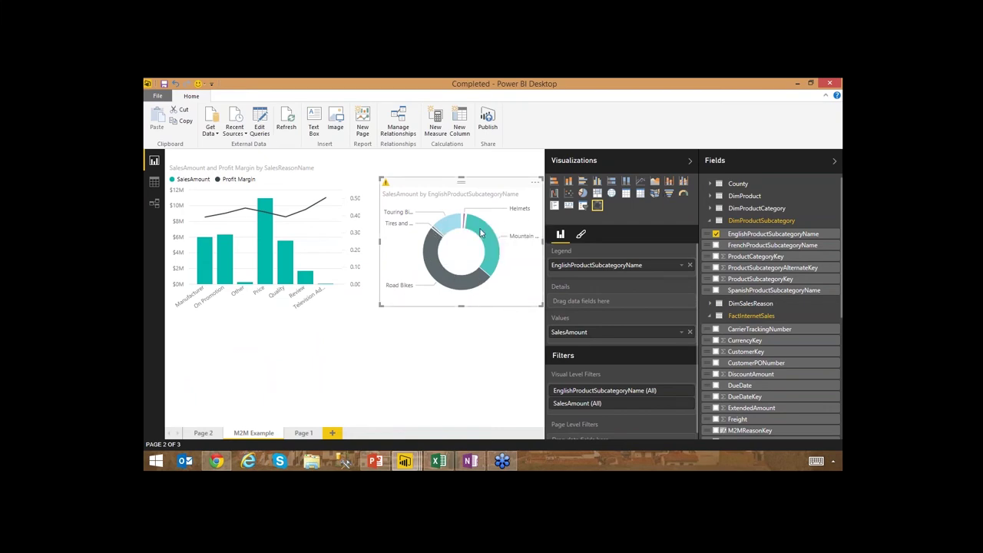
pyautogui.moveTo(480, 233)
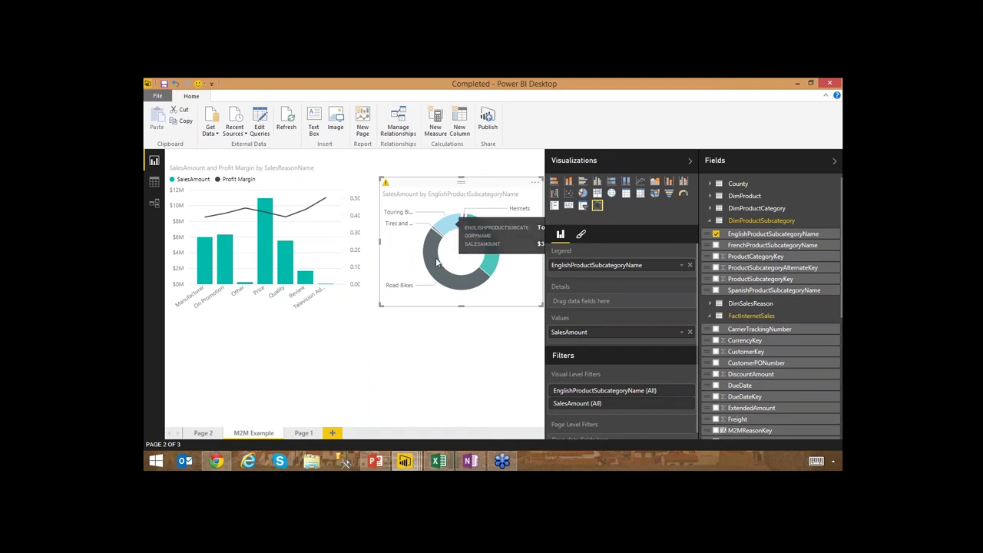
pyautogui.moveTo(428, 263)
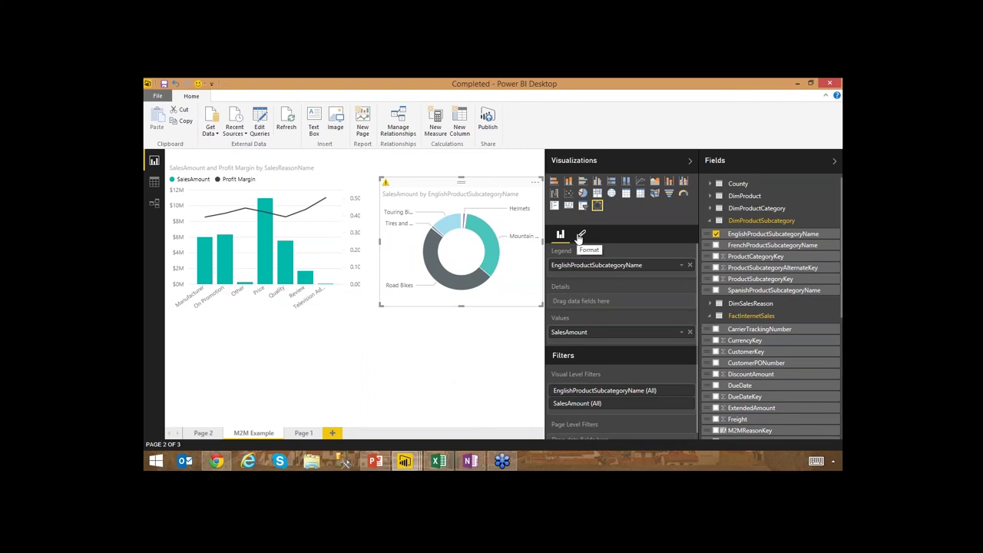
# - Turn on the donut chart's data labels, then widen it slightly and place it near the page's upper edge beside the sales reason chart
pyautogui.click(581, 235)
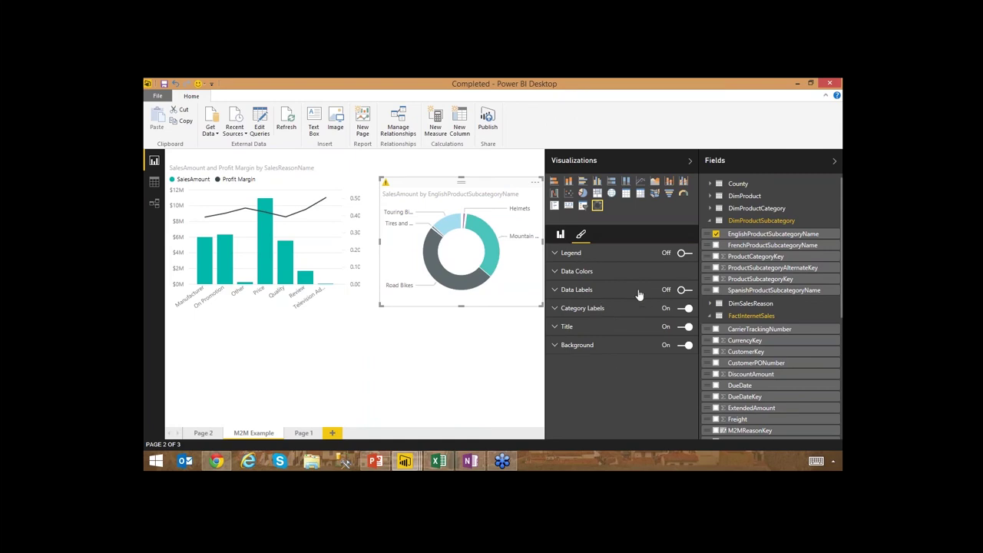
pyautogui.click(682, 289)
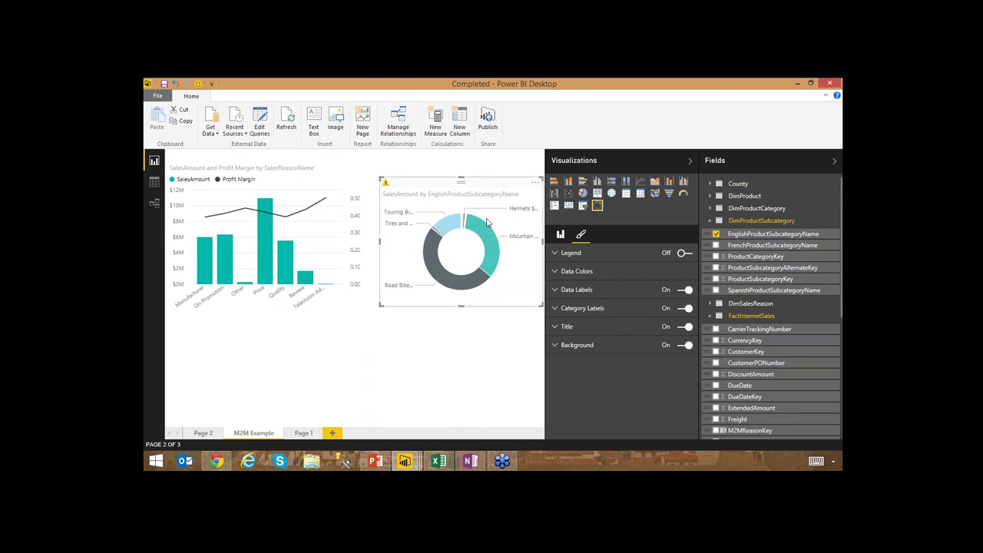
pyautogui.moveTo(410, 301); pyautogui.dragTo(409, 363)
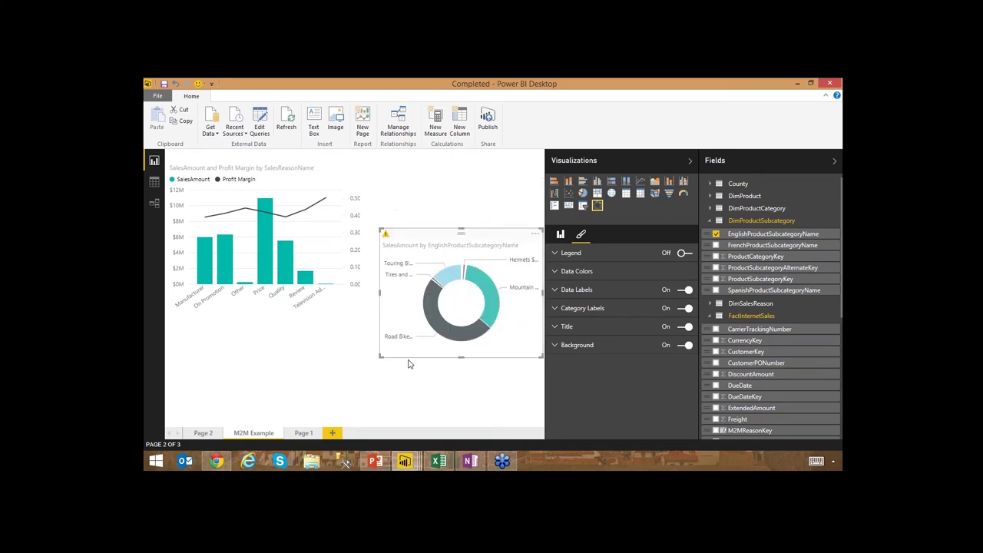
pyautogui.moveTo(378, 293)
pyautogui.mouseDown()
pyautogui.moveTo(367, 249)
pyautogui.moveTo(335, 216)
pyautogui.moveTo(243, 296)
pyautogui.moveTo(374, 305)
pyautogui.mouseUp()
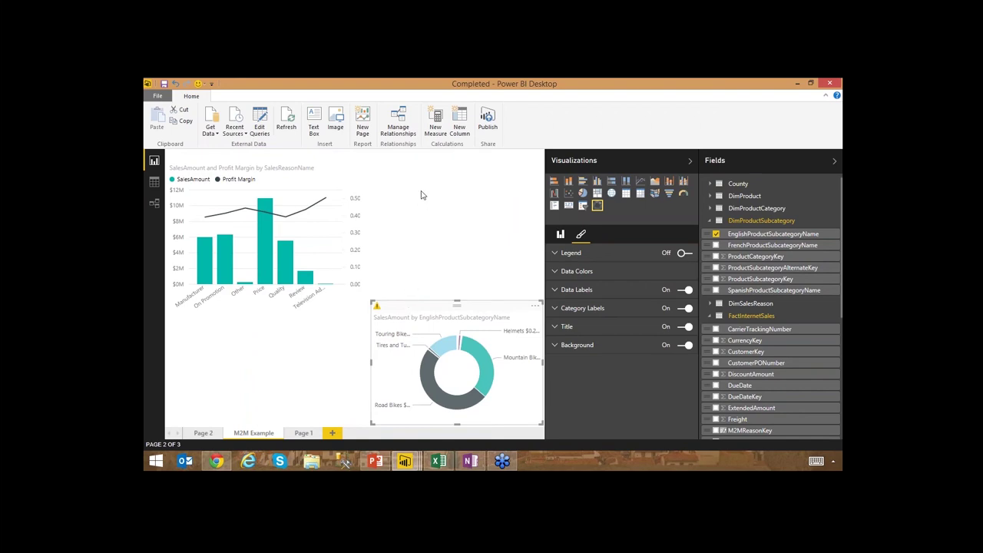
pyautogui.click(424, 307)
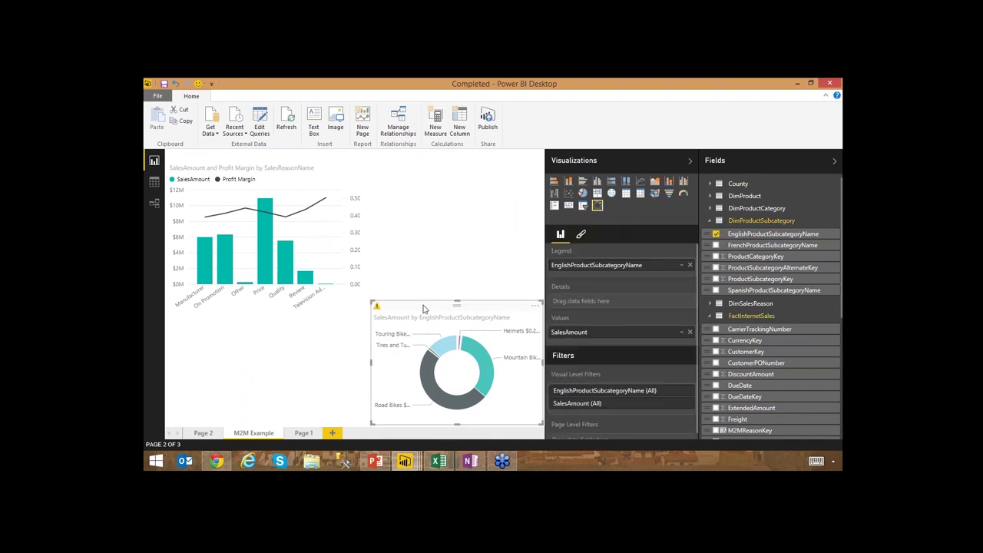
pyautogui.click(411, 285)
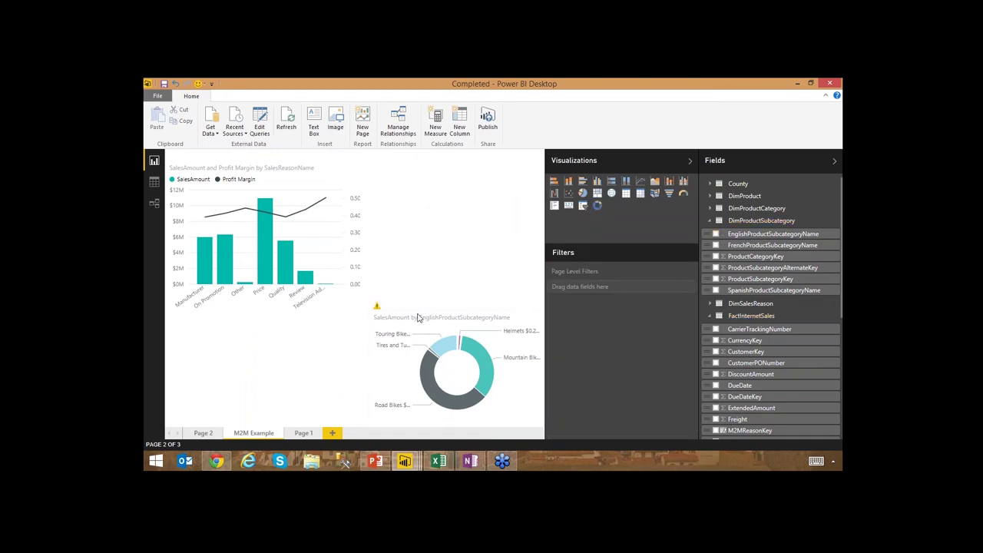
pyautogui.click(427, 307)
pyautogui.moveTo(427, 306); pyautogui.dragTo(429, 171)
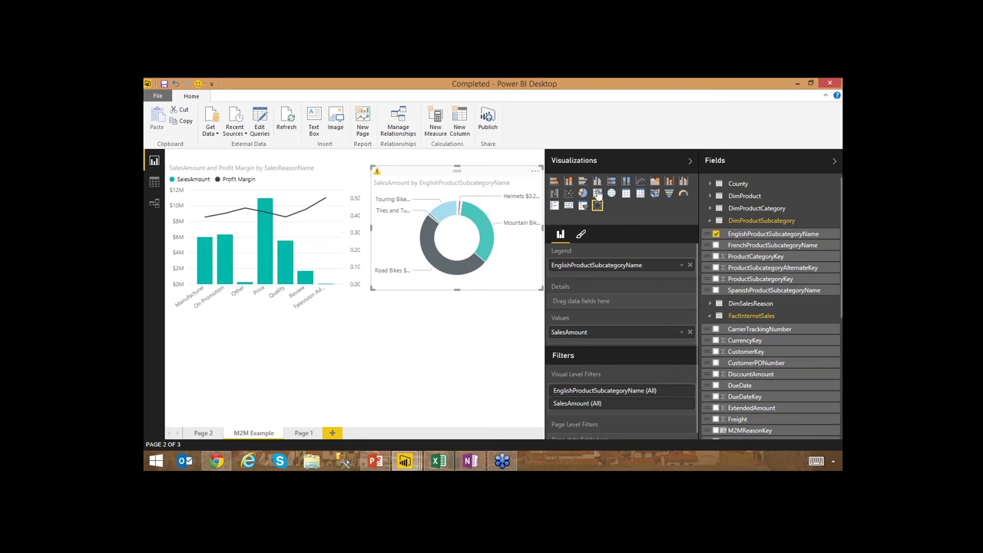
# - Convert the donut chart to a treemap of SalesAmount by EnglishProductSubcategoryName, check its formatting options, and deselect it
pyautogui.click(598, 192)
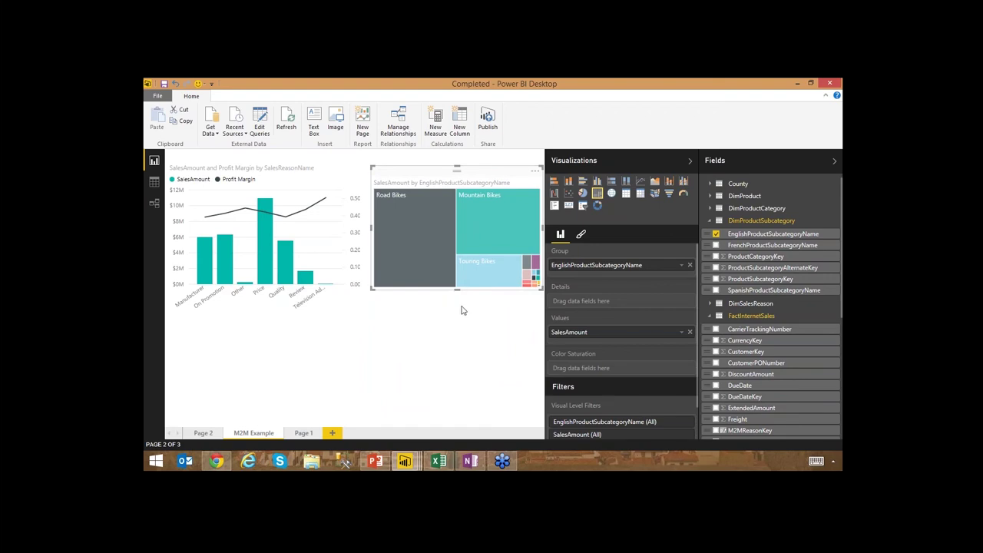
pyautogui.click(580, 235)
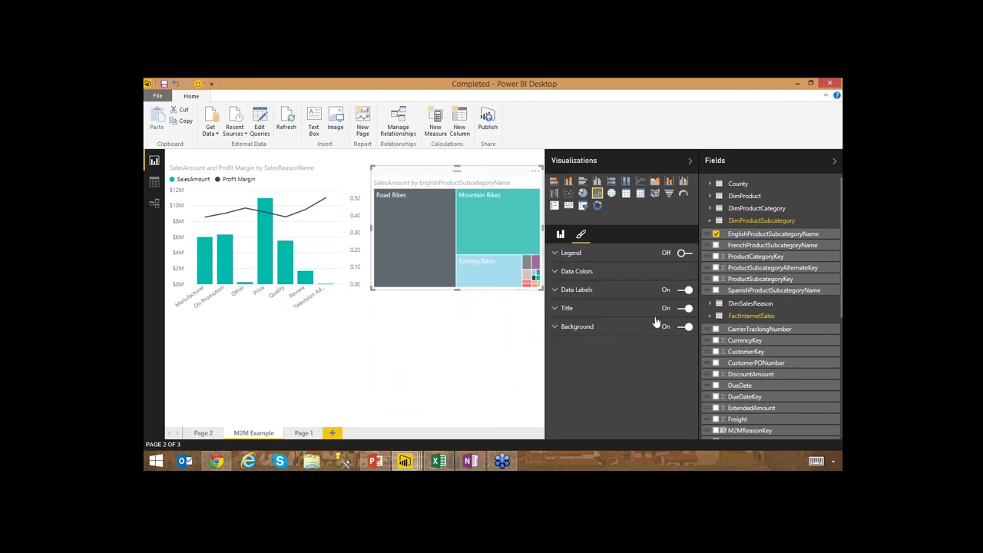
pyautogui.click(407, 341)
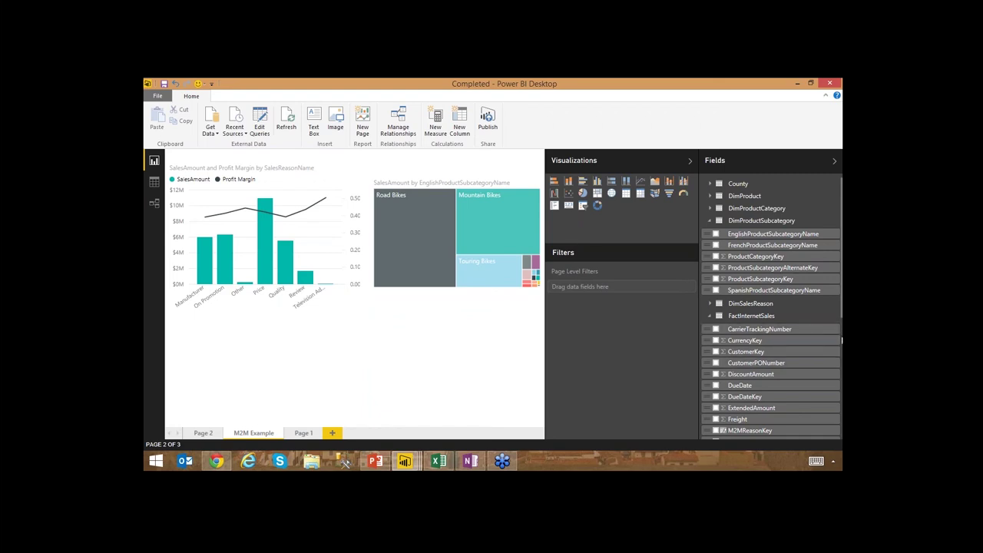
# - Create a clustered column chart of SalesAmount below the sales reason chart, with Year from FactInternetSales as its axis
pyautogui.scroll(-5, 841, 339)
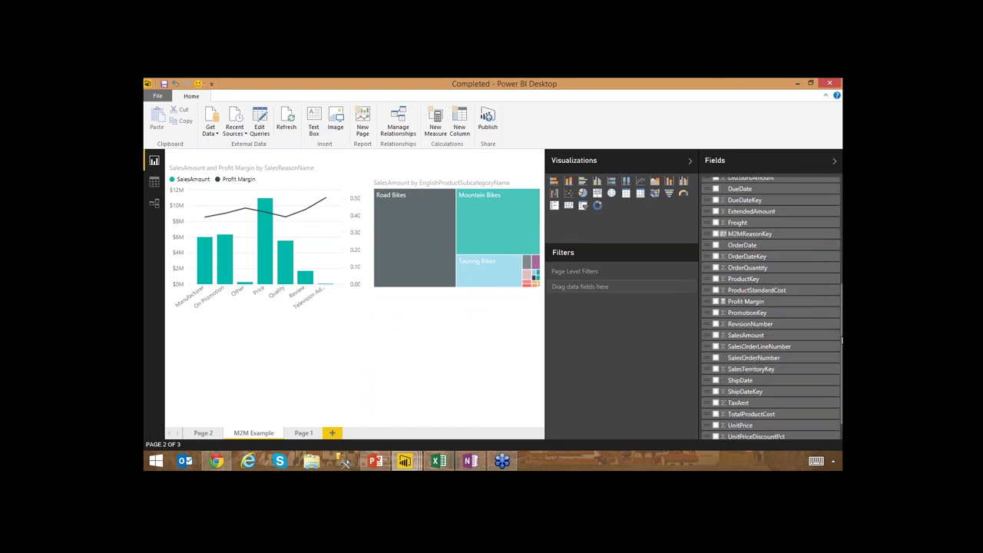
pyautogui.click(720, 336)
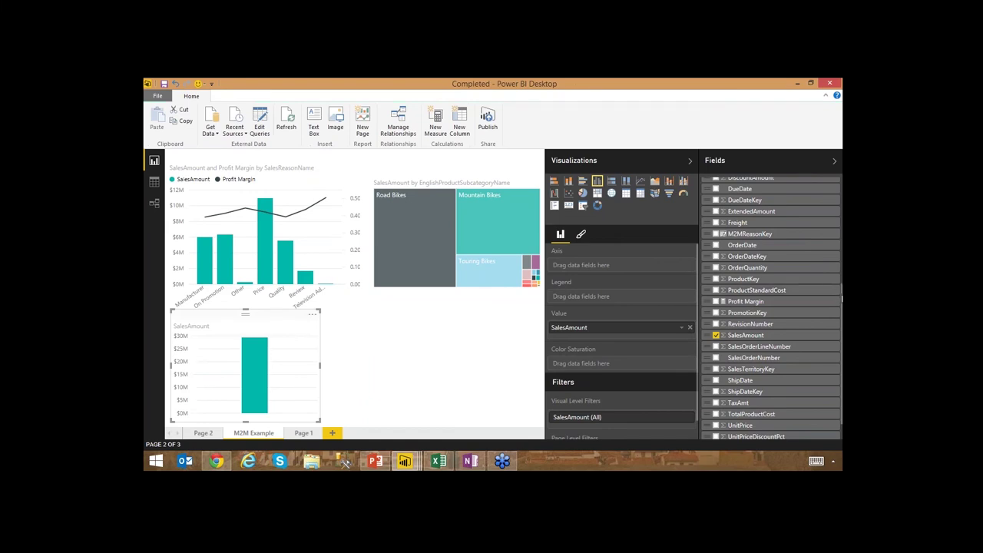
pyautogui.scroll(-1, 842, 299)
pyautogui.click(716, 420)
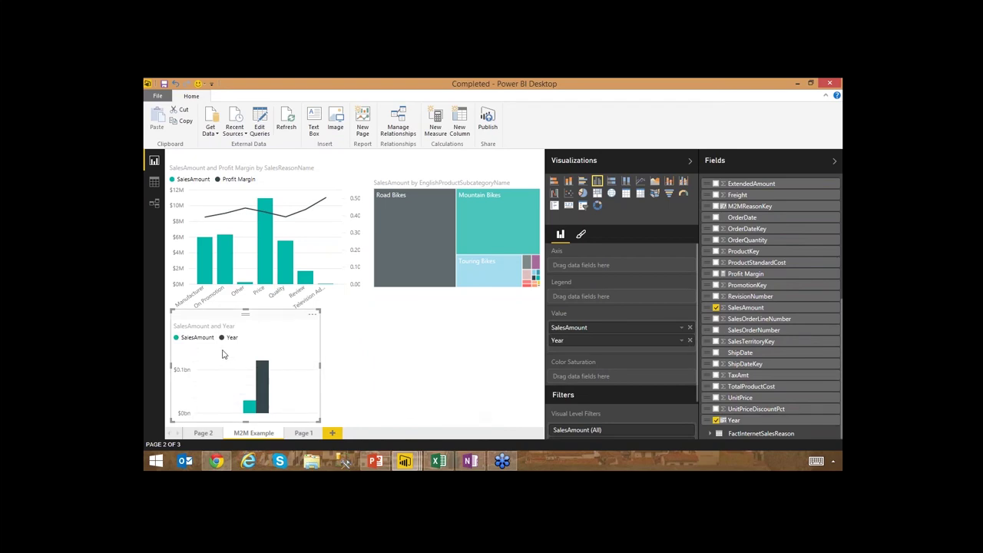
pyautogui.moveTo(265, 388)
pyautogui.click(682, 343)
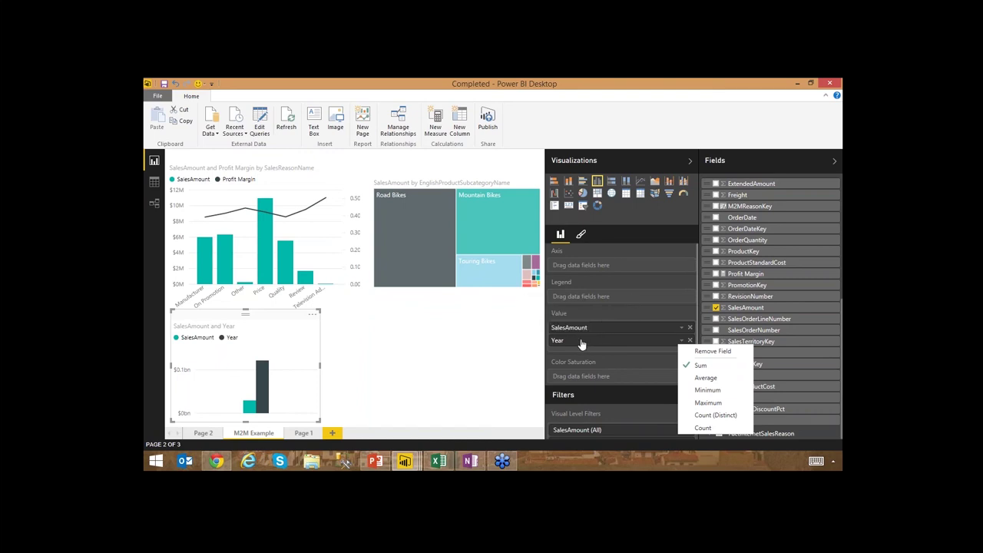
pyautogui.click(622, 340)
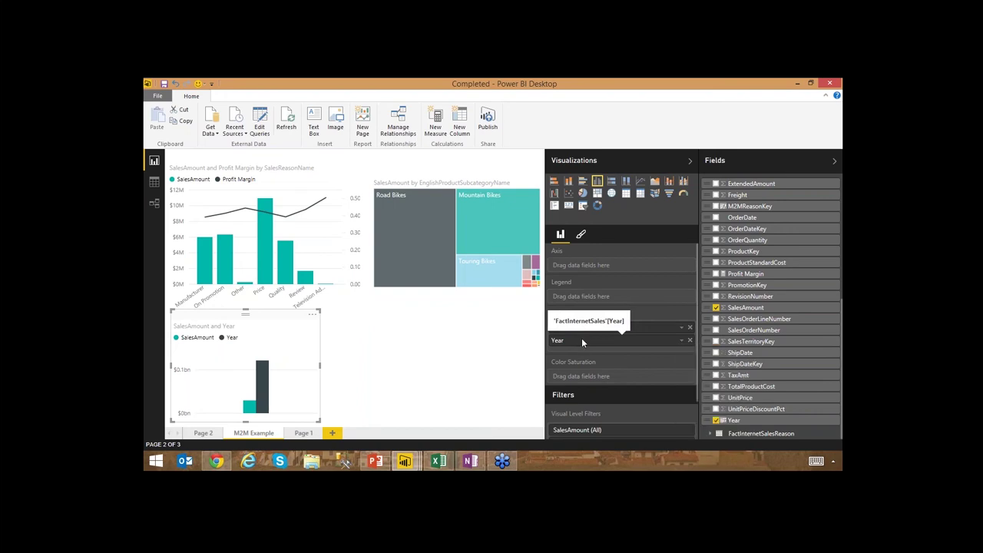
pyautogui.moveTo(581, 340); pyautogui.dragTo(470, 318)
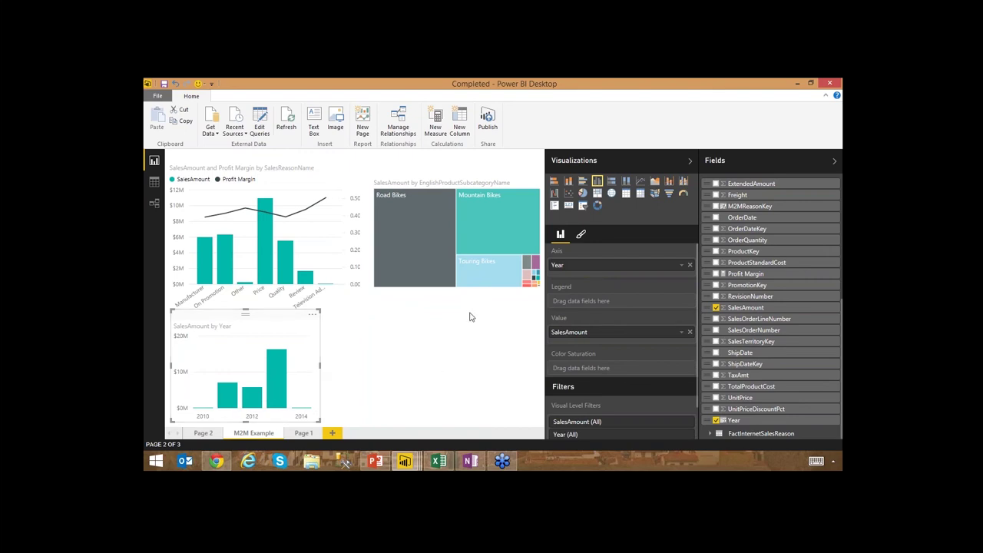
pyautogui.moveTo(559, 265); pyautogui.dragTo(558, 297)
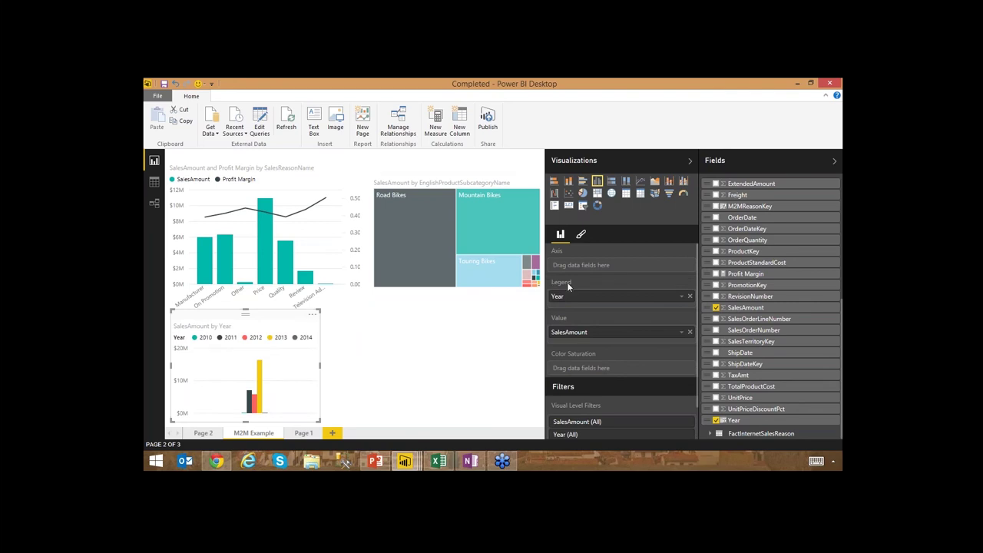
pyautogui.moveTo(567, 297); pyautogui.dragTo(561, 267)
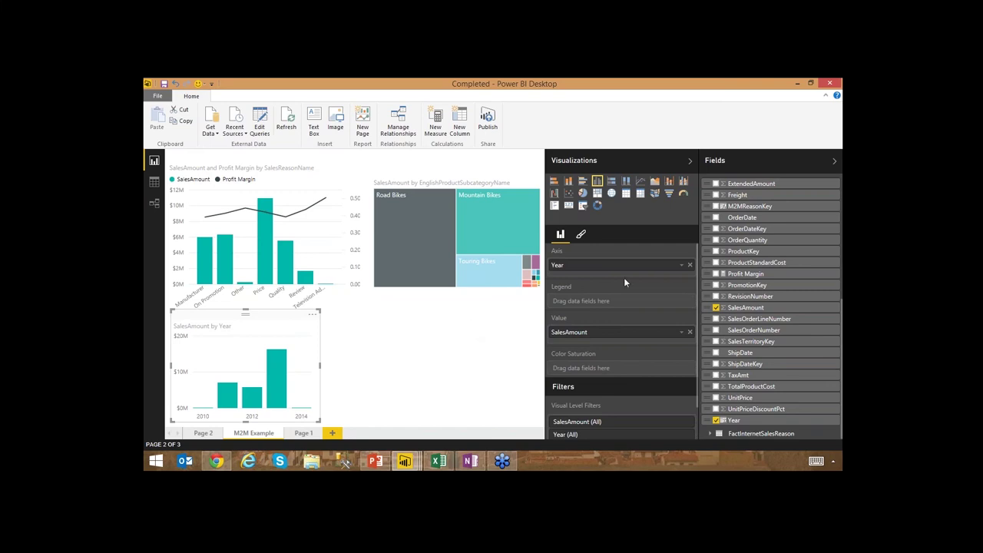
# - Convert the SalesAmount by Year chart to a slightly wider waterfall chart and turn on its data labels
pyautogui.click(555, 195)
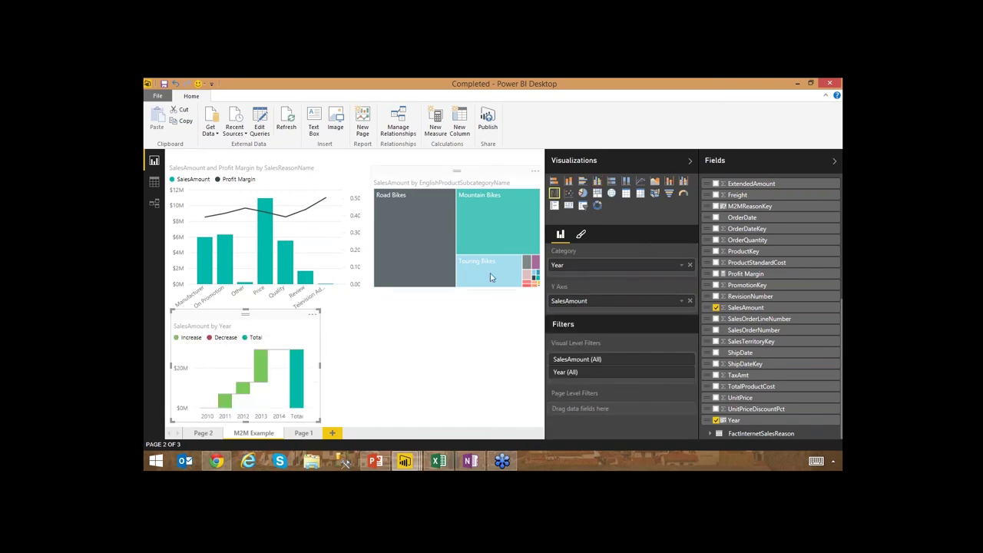
pyautogui.moveTo(321, 421); pyautogui.dragTo(347, 425)
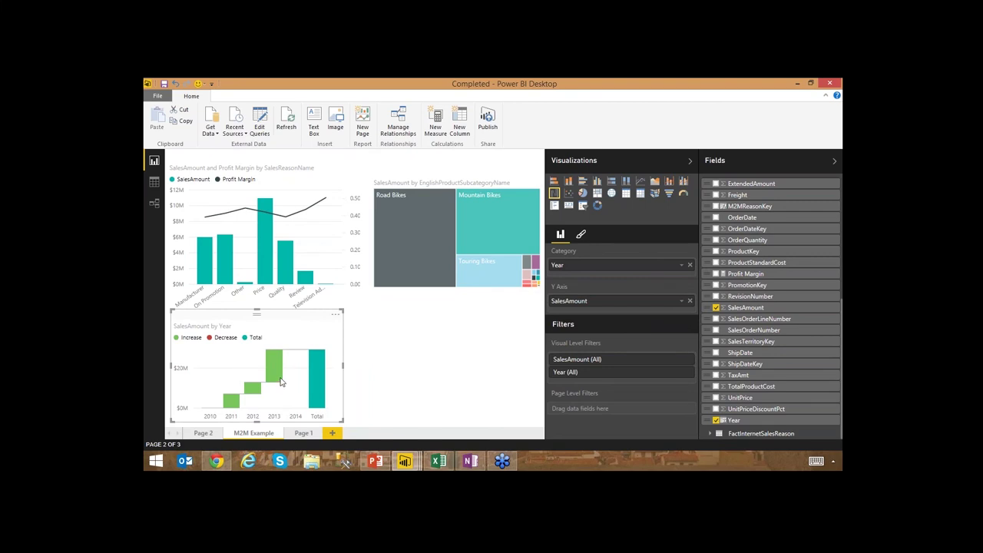
pyautogui.click(581, 236)
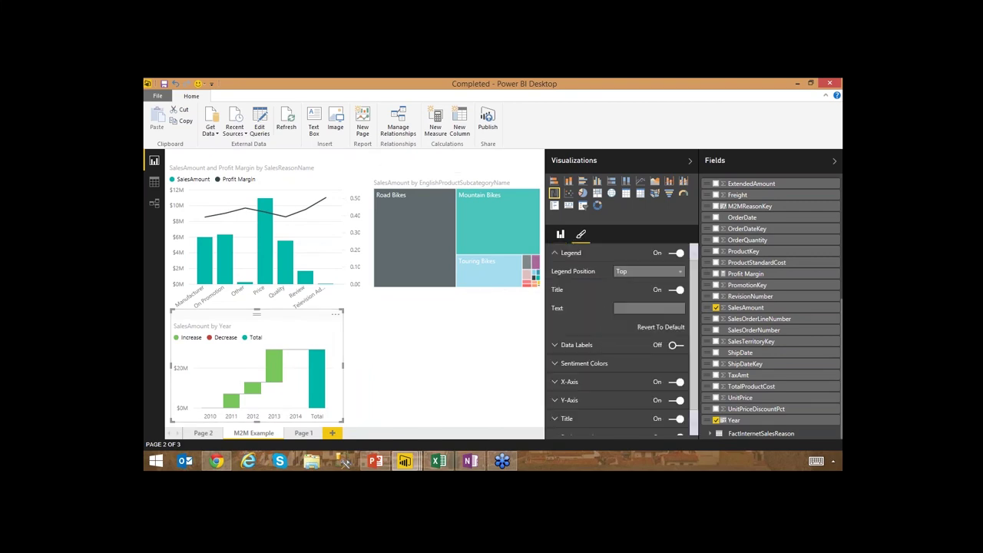
pyautogui.click(674, 345)
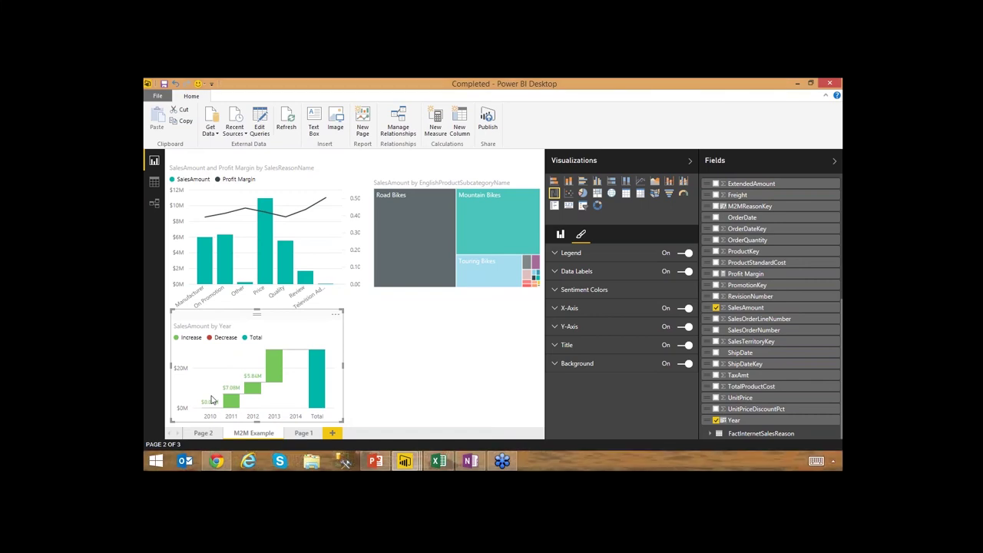
pyautogui.hotkey('alt', 'Tab')
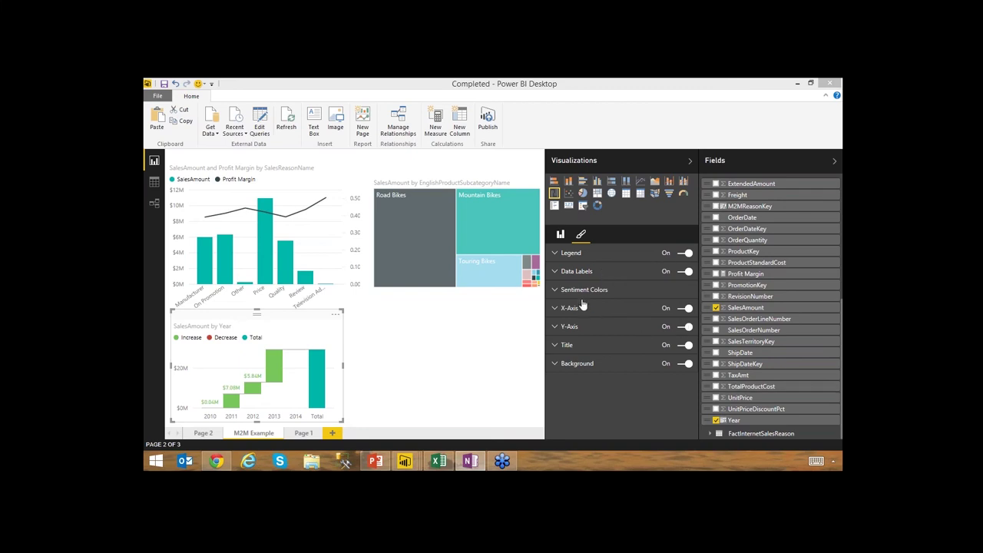
# - Set the waterfall chart's Total sentiment color to the custom blue 0014FF
pyautogui.click(556, 291)
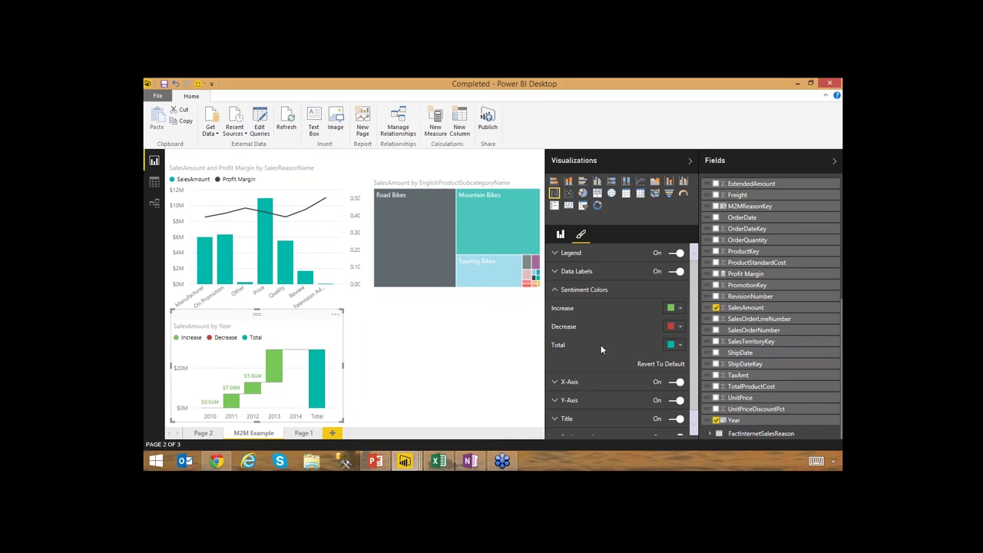
pyautogui.click(680, 345)
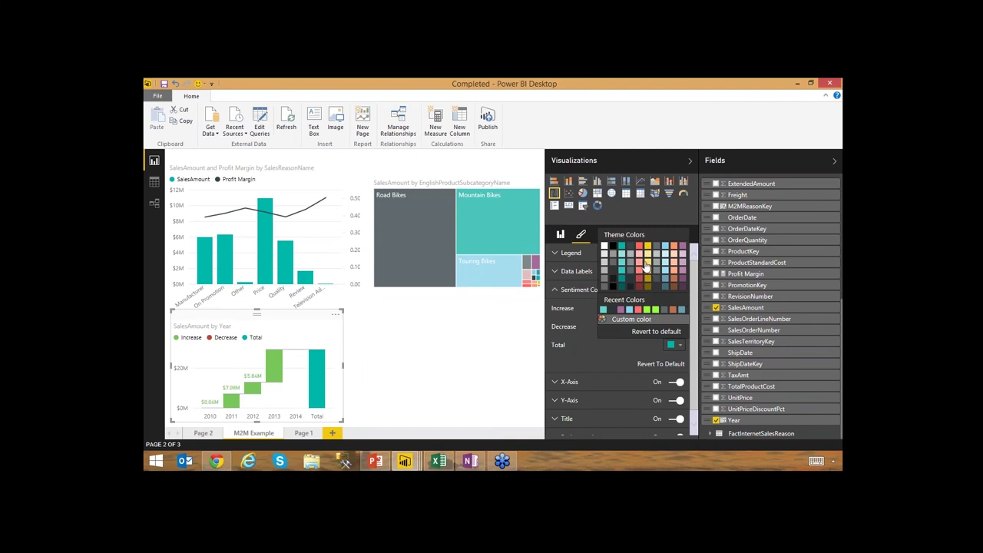
pyautogui.click(616, 321)
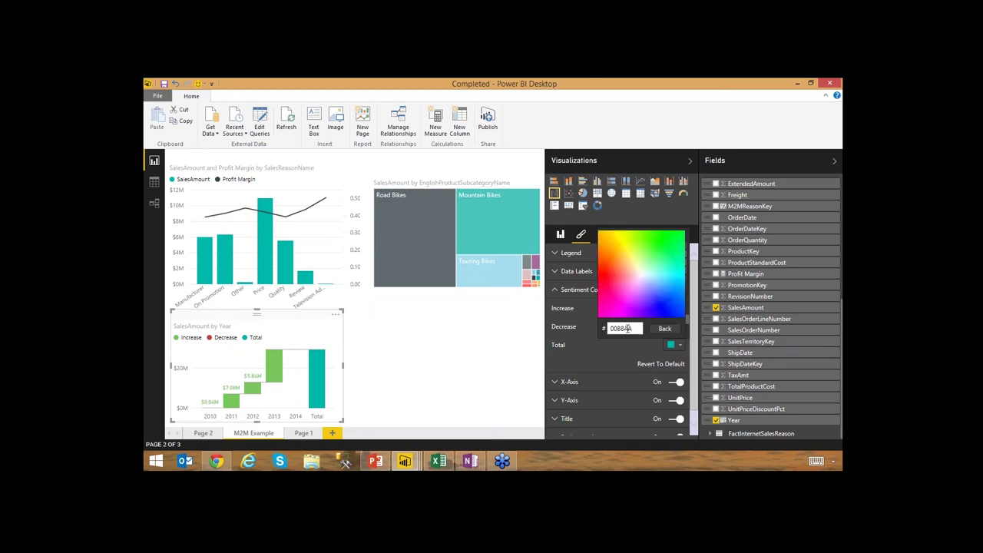
pyautogui.doubleClick(628, 328)
pyautogui.write('FF4545')
pyautogui.click(664, 305)
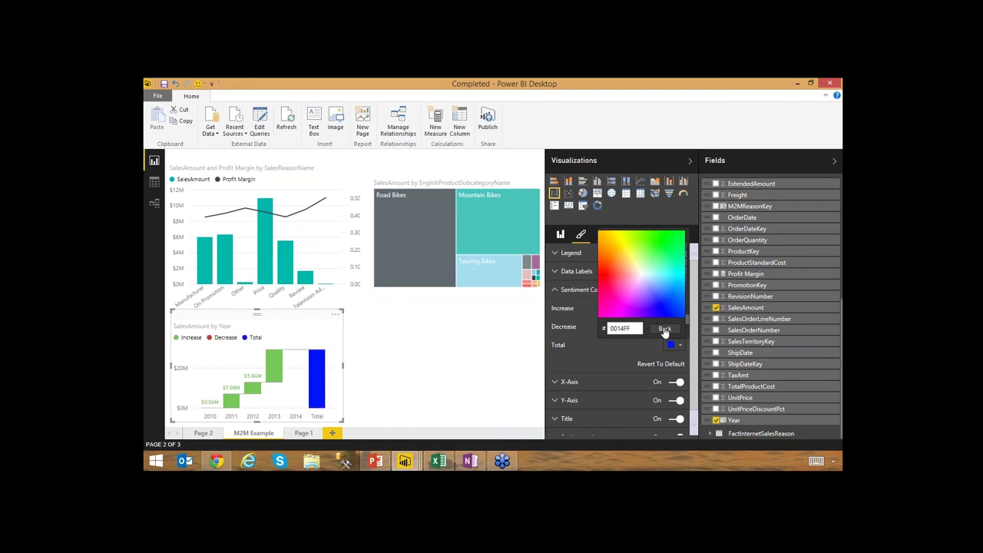
pyautogui.click(665, 330)
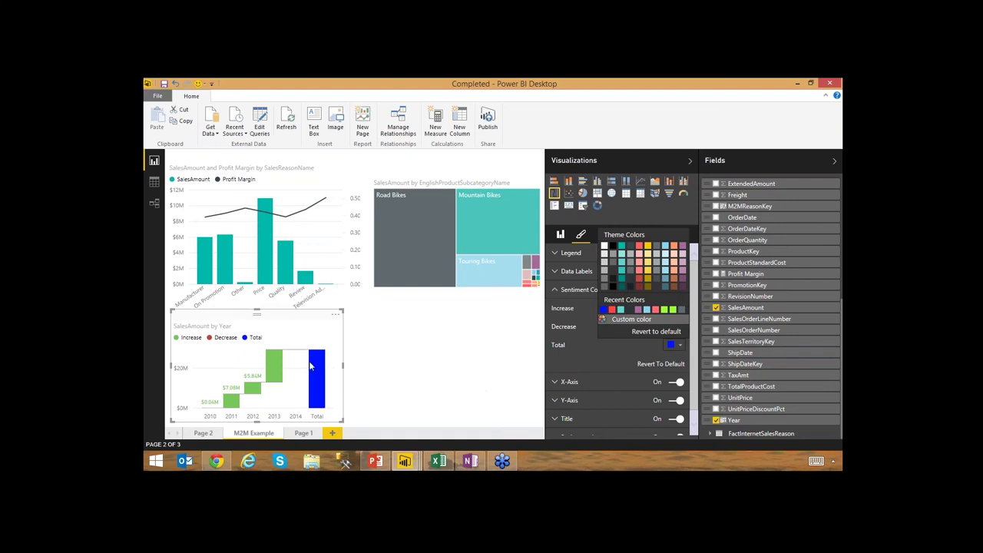
pyautogui.moveTo(311, 371)
# - Set the Road Bikes data color in the treemap to the theme orange and clear the Road Bikes highlight
pyautogui.click(404, 201)
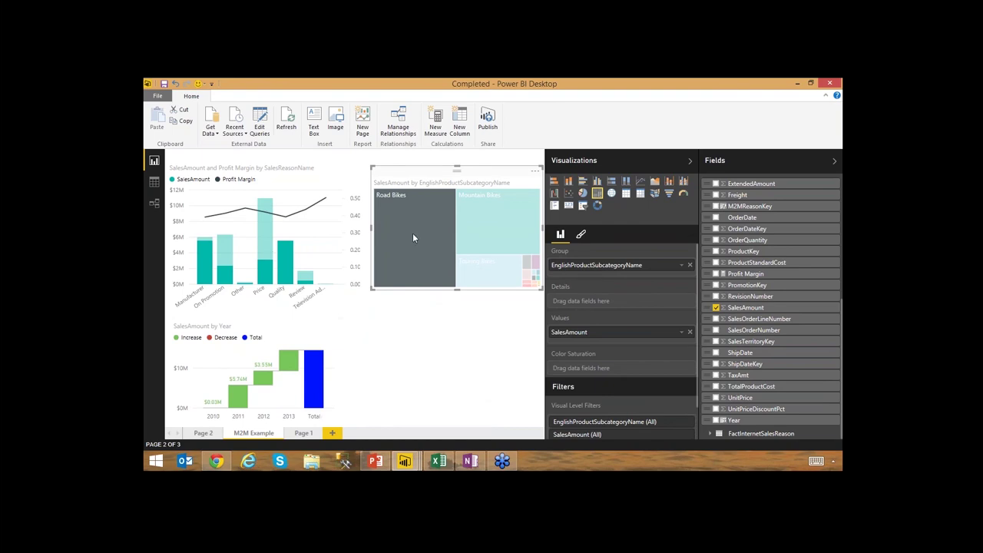
pyautogui.click(580, 235)
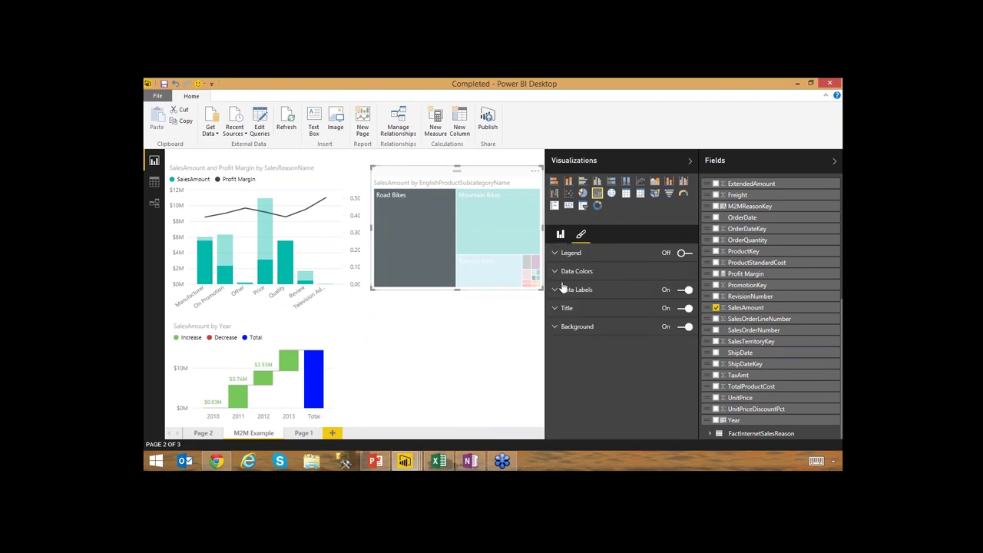
pyautogui.click(570, 271)
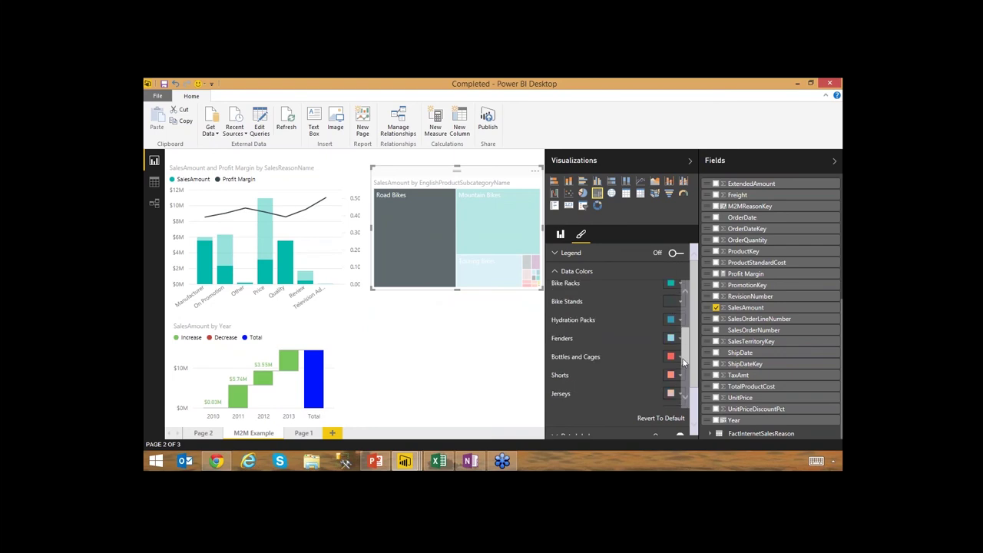
pyautogui.moveTo(683, 361); pyautogui.dragTo(684, 384)
pyautogui.click(673, 398)
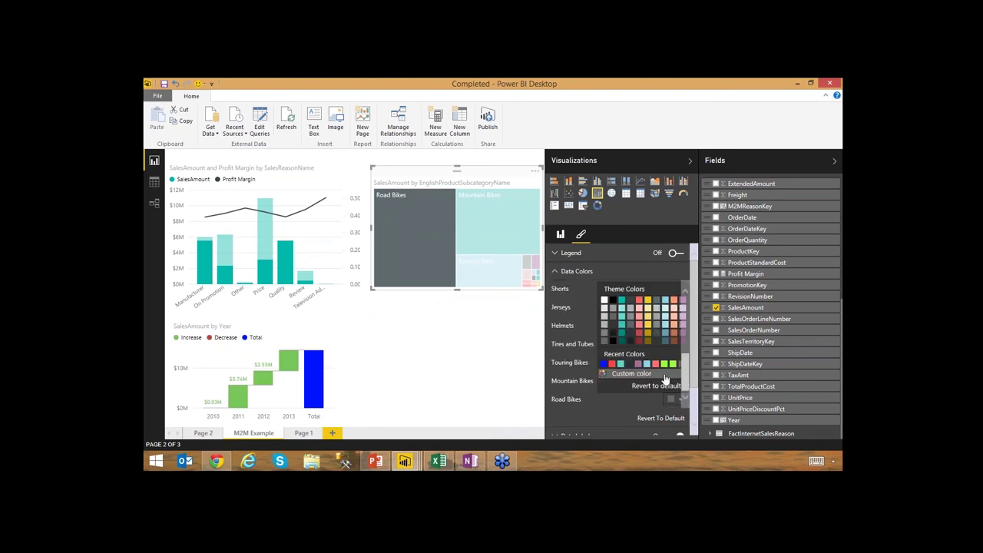
pyautogui.click(672, 301)
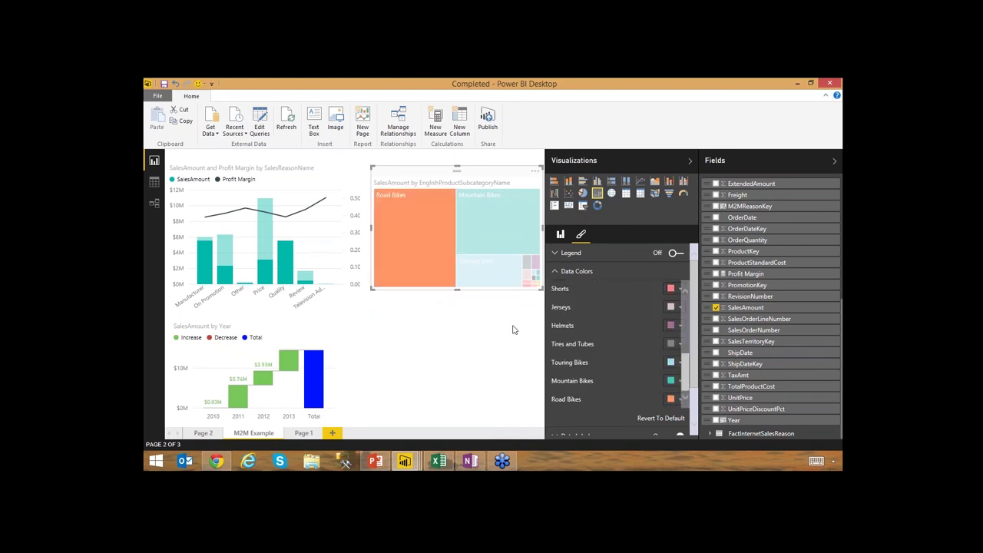
pyautogui.click(460, 313)
pyautogui.click(418, 238)
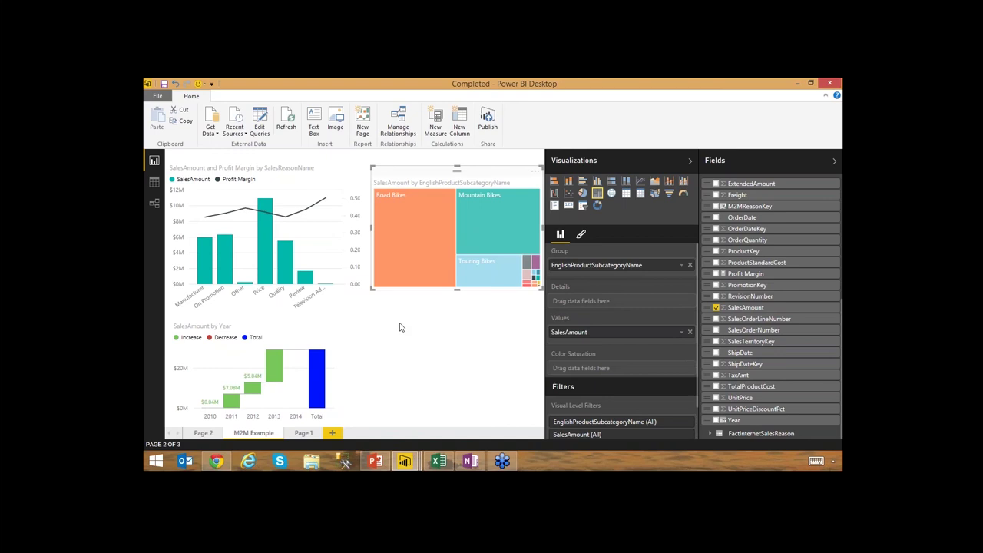
# - Cross-filter the page by Road Bikes and by Mountain Bikes from the treemap, and clear the selection
pyautogui.click(417, 241)
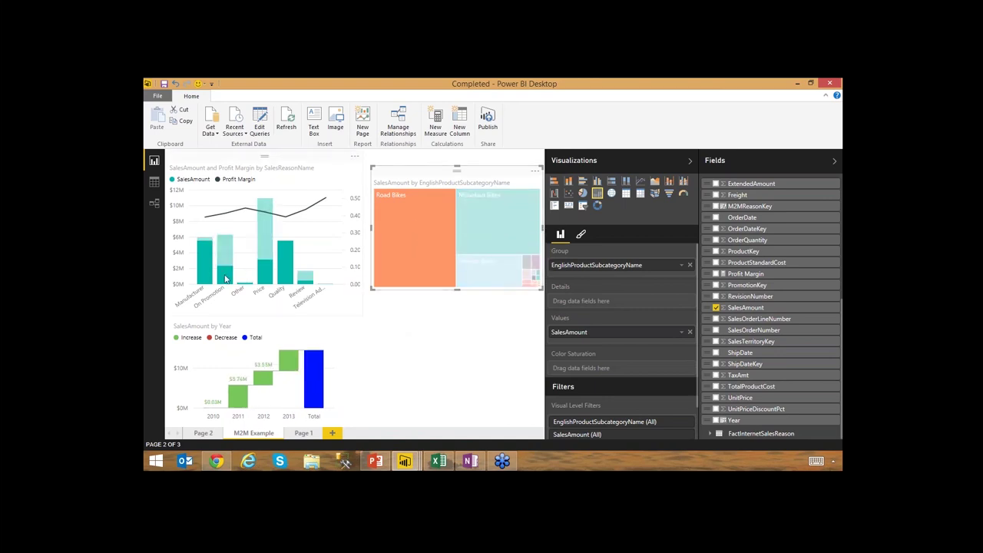
pyautogui.click(501, 231)
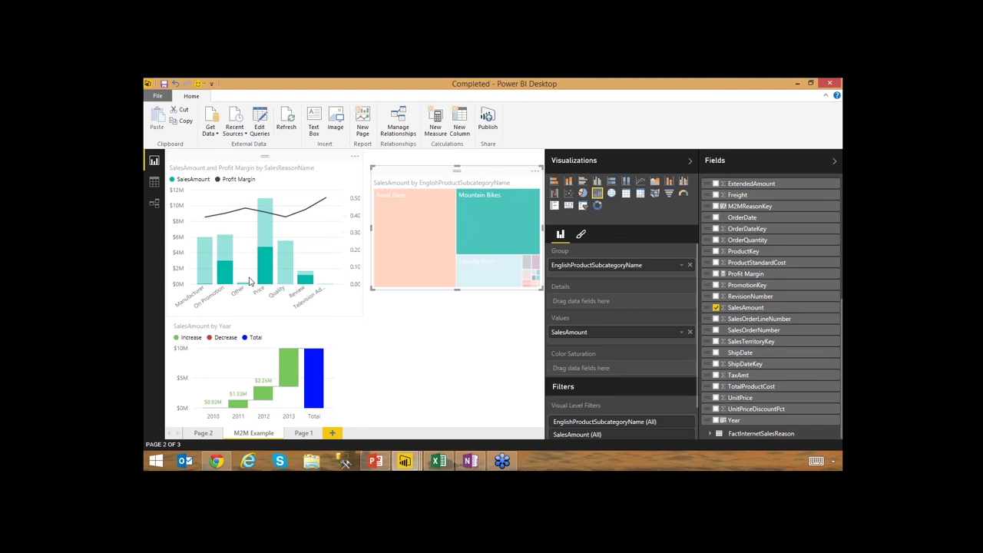
pyautogui.click(475, 230)
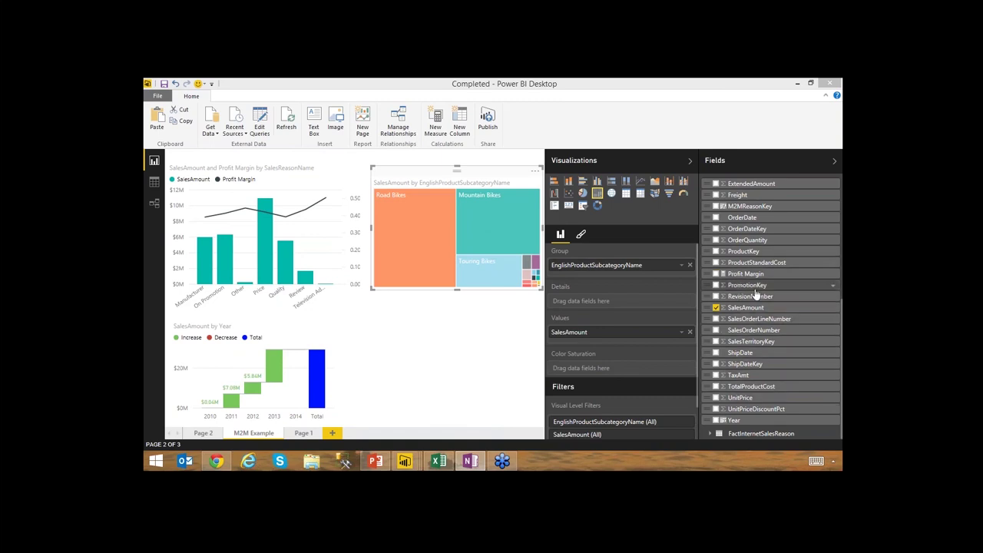
pyautogui.click(716, 274)
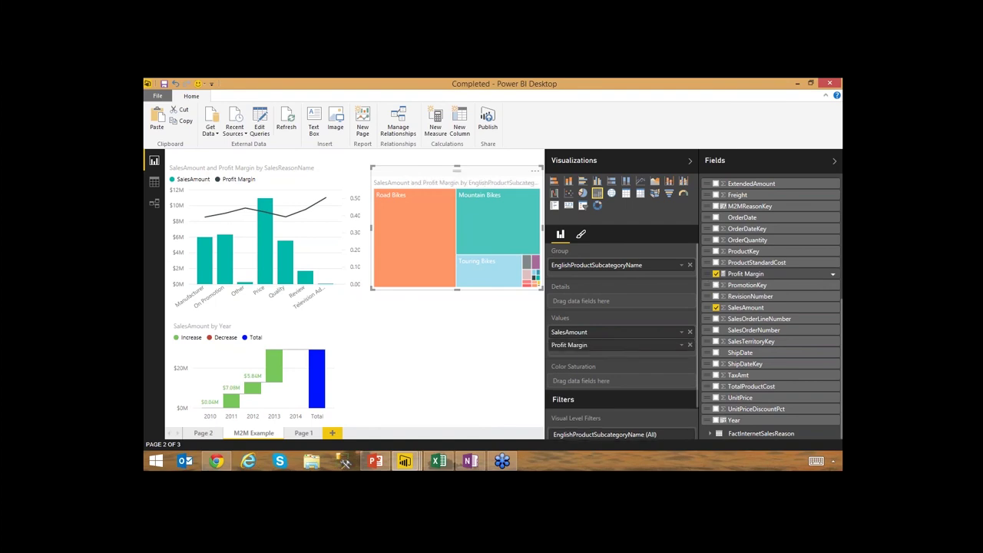
pyautogui.click(438, 349)
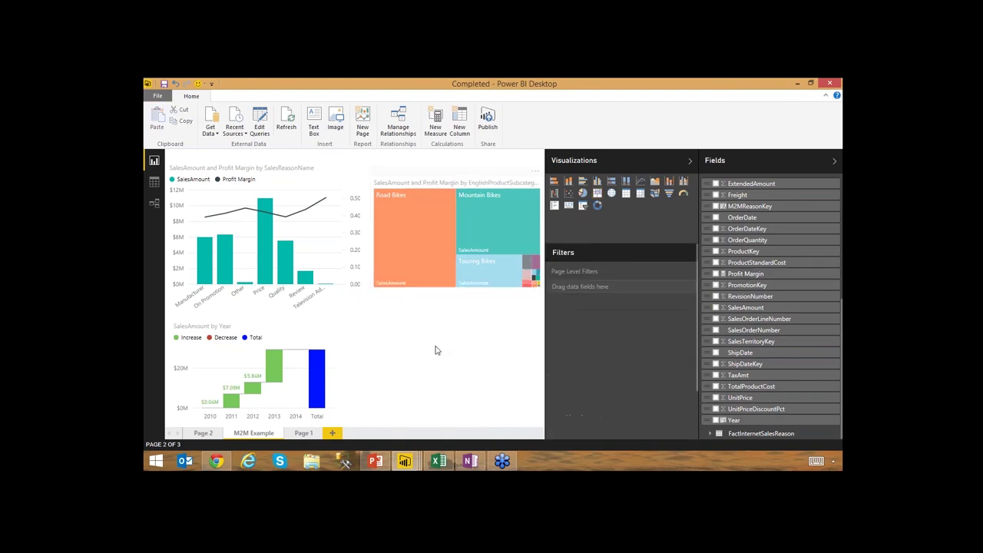
pyautogui.hotkey('ctrl', 'z')
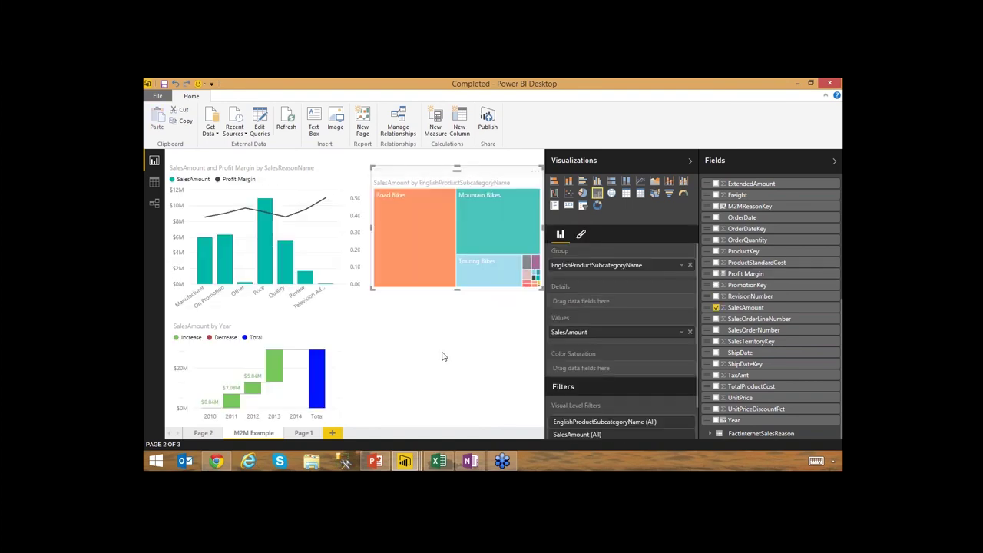
# - Create a separate card visual showing Profit Margin, reduced in size and placed below the treemap
pyautogui.click(441, 355)
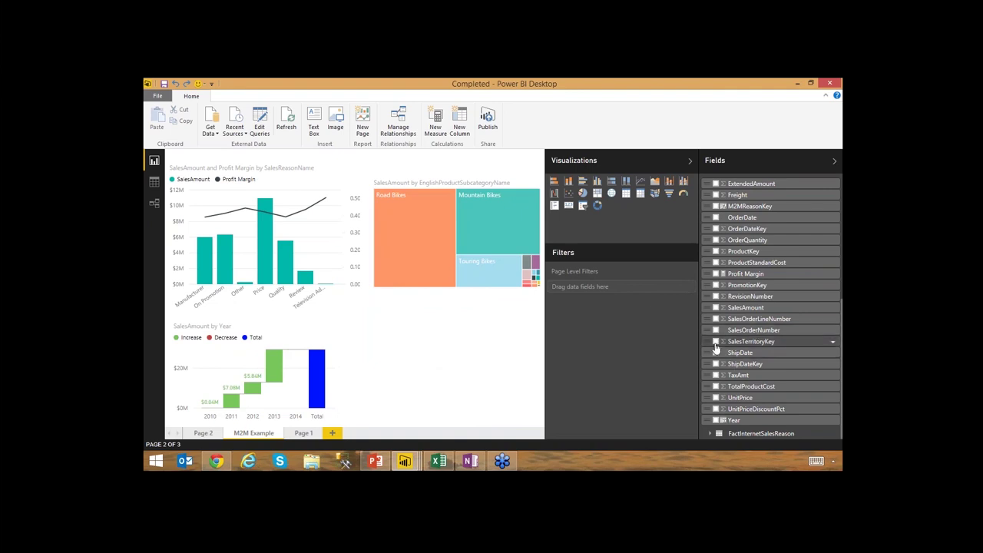
pyautogui.click(715, 274)
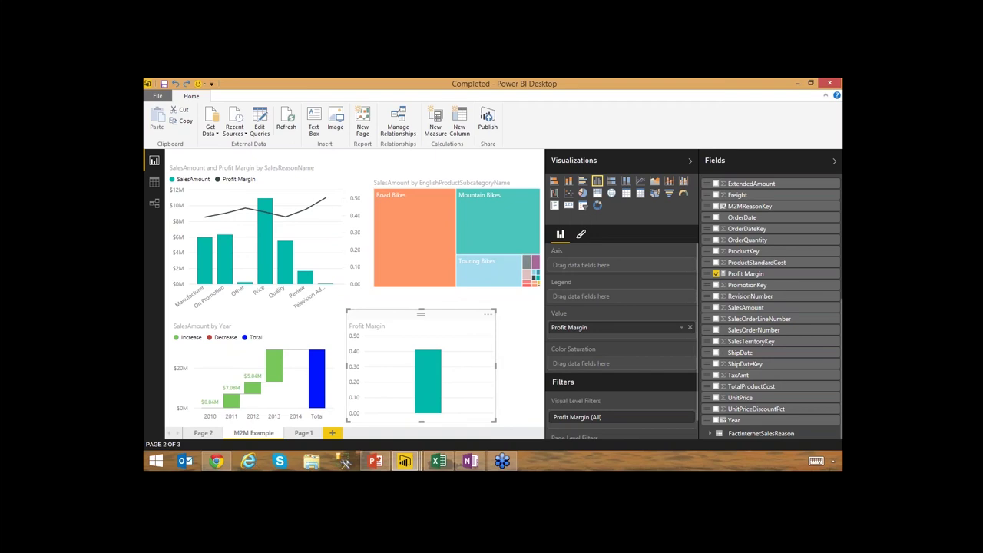
pyautogui.click(569, 207)
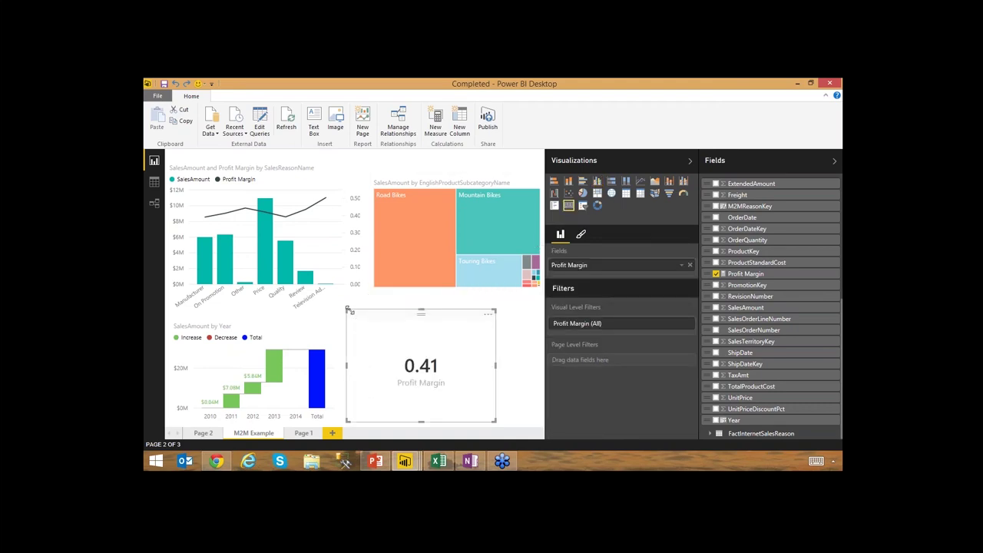
pyautogui.moveTo(347, 312); pyautogui.dragTo(437, 321)
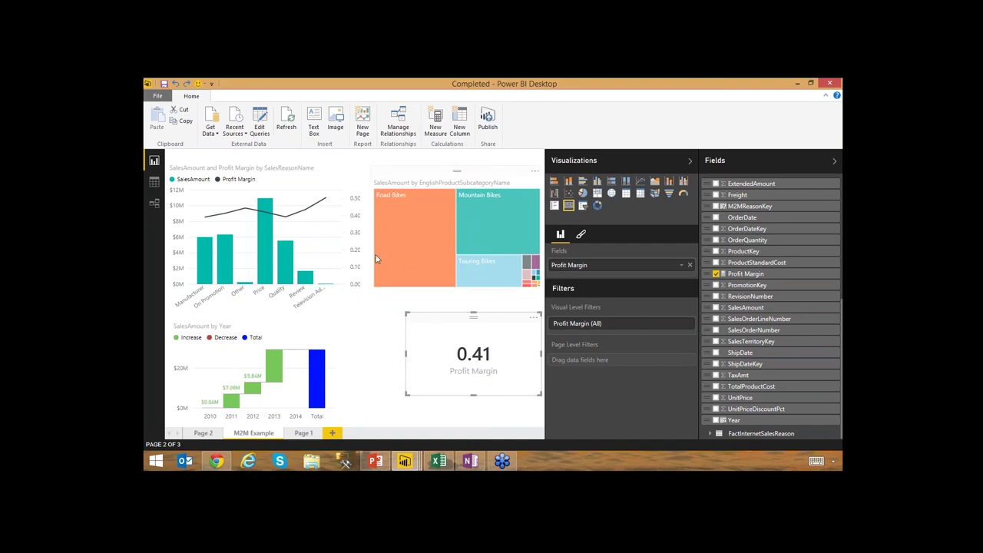
# - Test the Profit Margin card by cross-filtering with Price, Road Bikes and Mountain Bikes, and check the card's formatting options
pyautogui.click(268, 274)
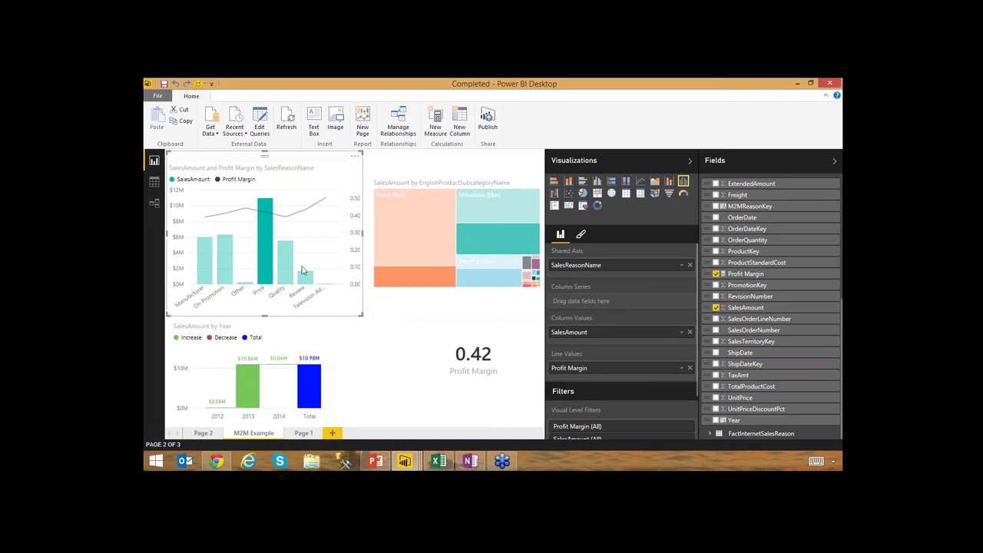
pyautogui.click(276, 244)
pyautogui.click(430, 244)
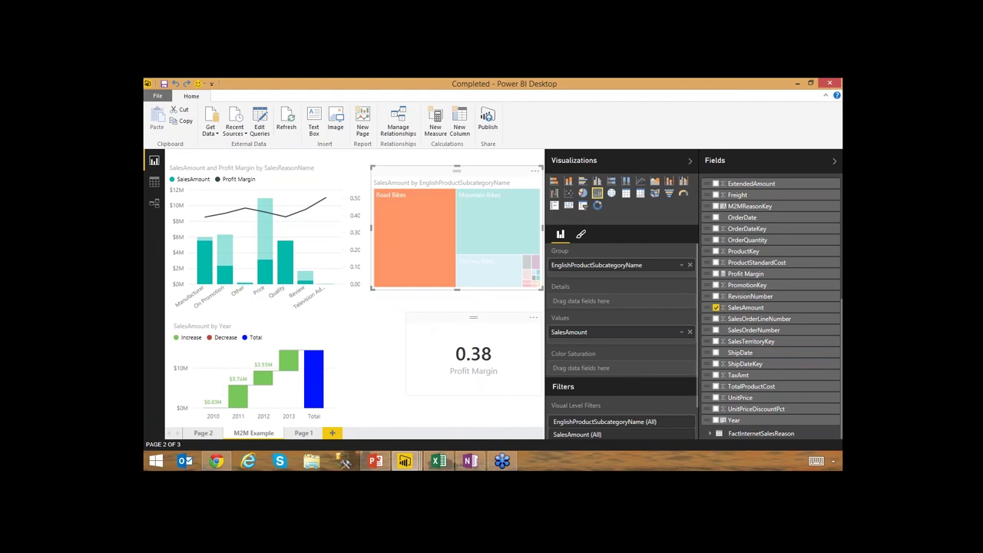
pyautogui.click(489, 234)
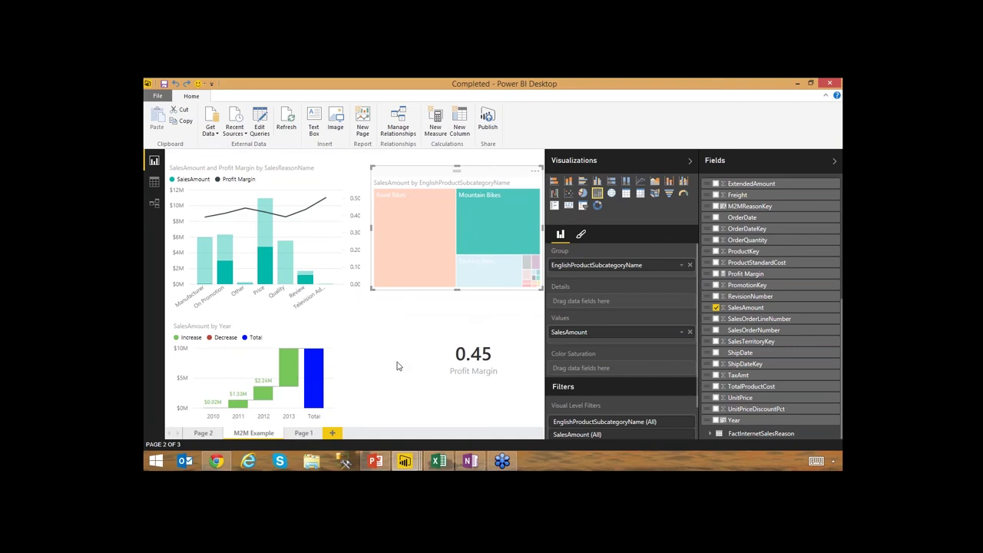
pyautogui.click(504, 211)
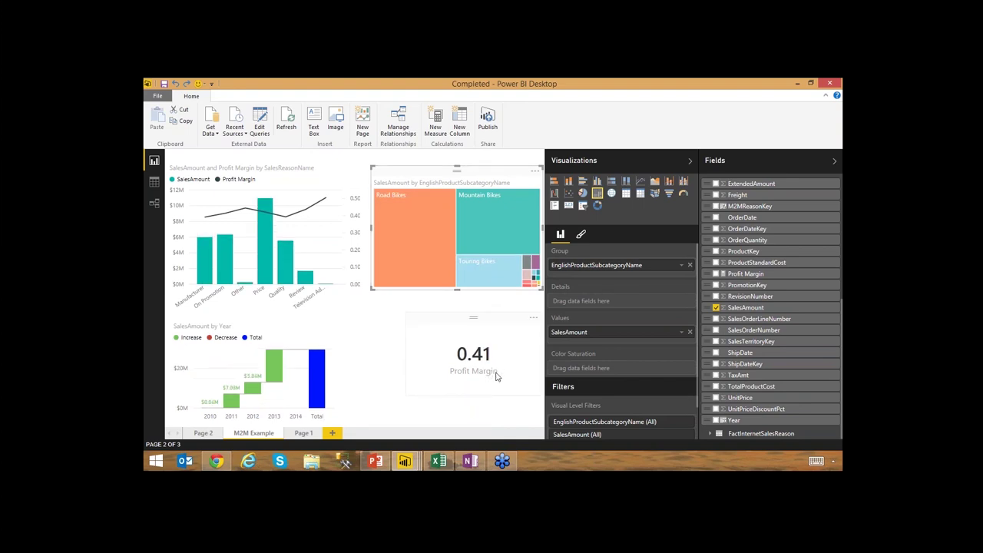
pyautogui.click(425, 393)
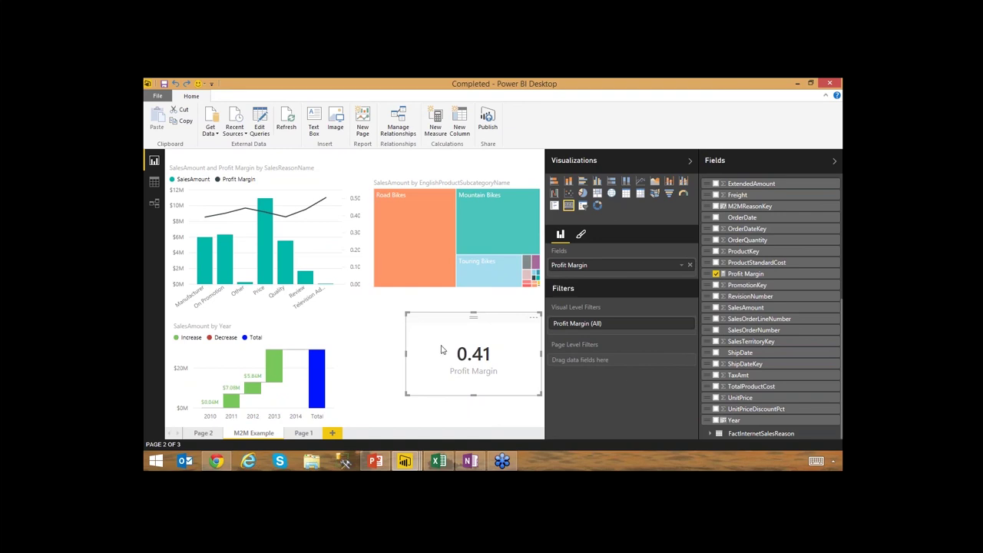
pyautogui.click(583, 235)
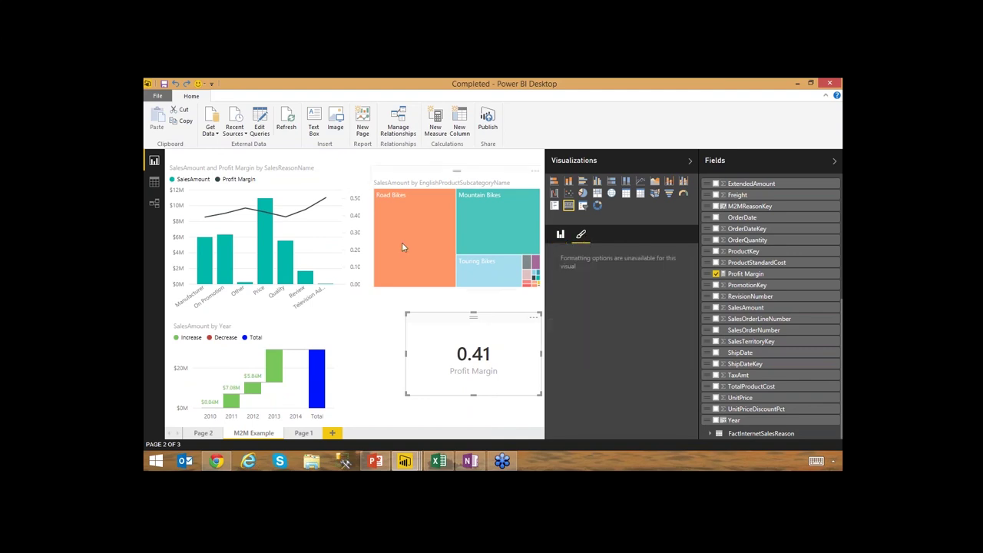
# - Set the treemap's background color to the theme orange, compare it on and off, and leave the background turned off
pyautogui.click(428, 285)
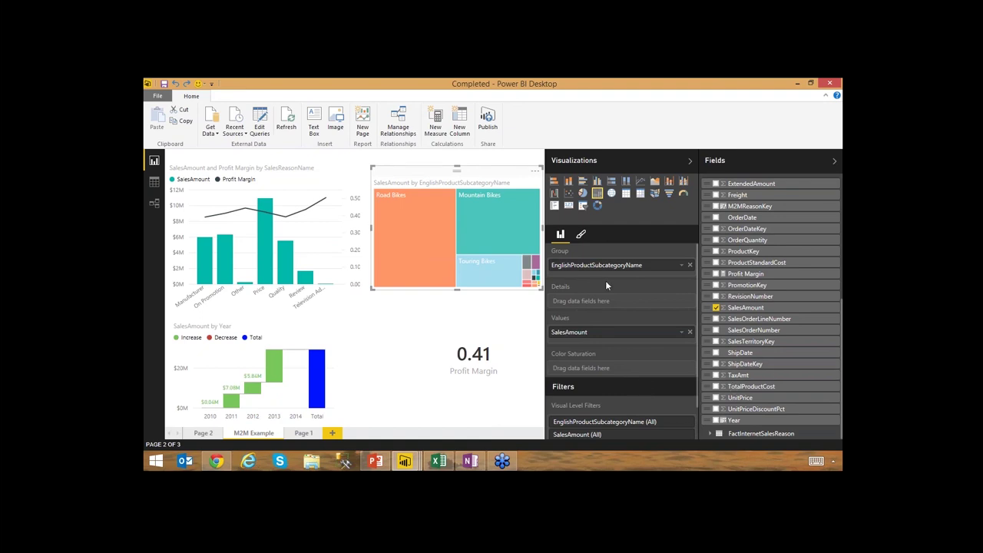
pyautogui.click(580, 235)
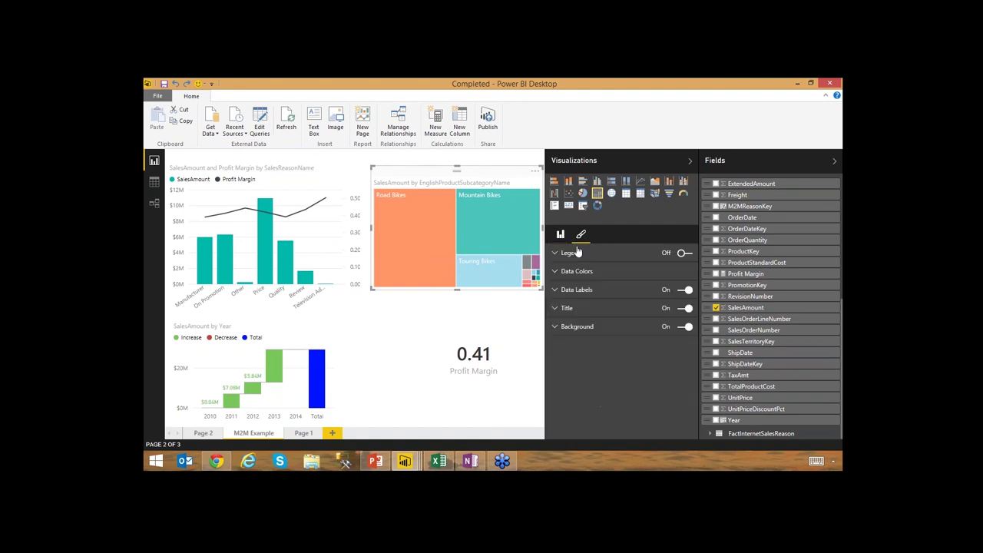
pyautogui.click(557, 329)
pyautogui.click(680, 346)
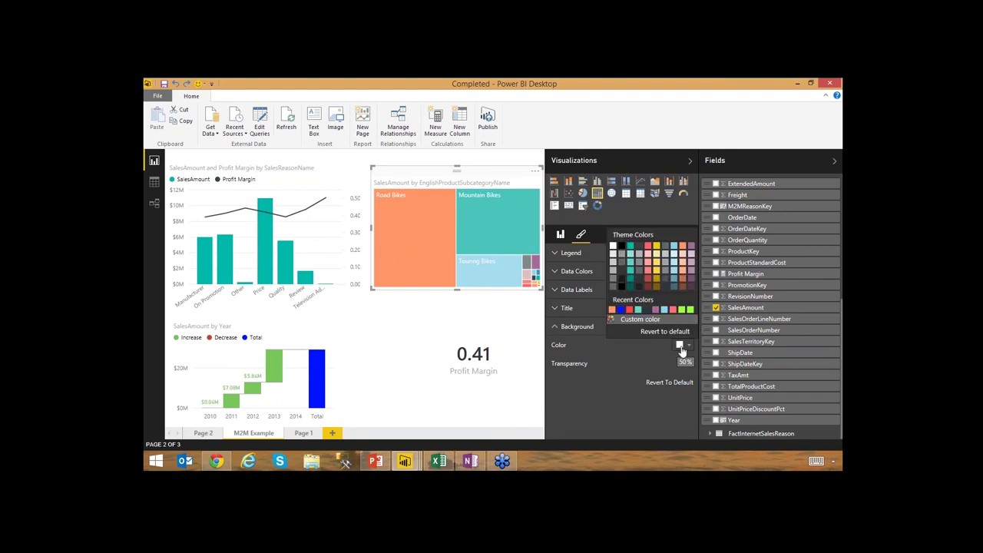
pyautogui.click(682, 246)
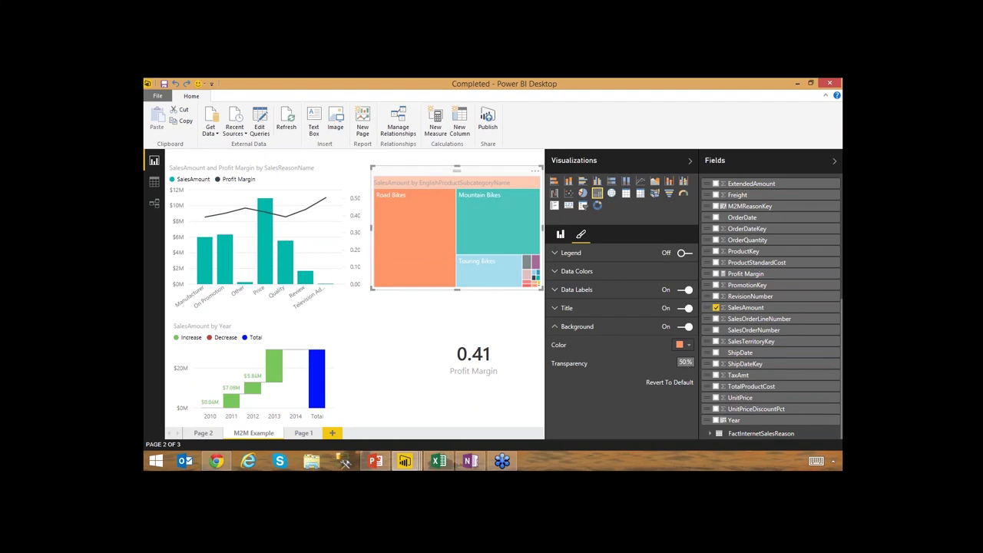
pyautogui.click(683, 327)
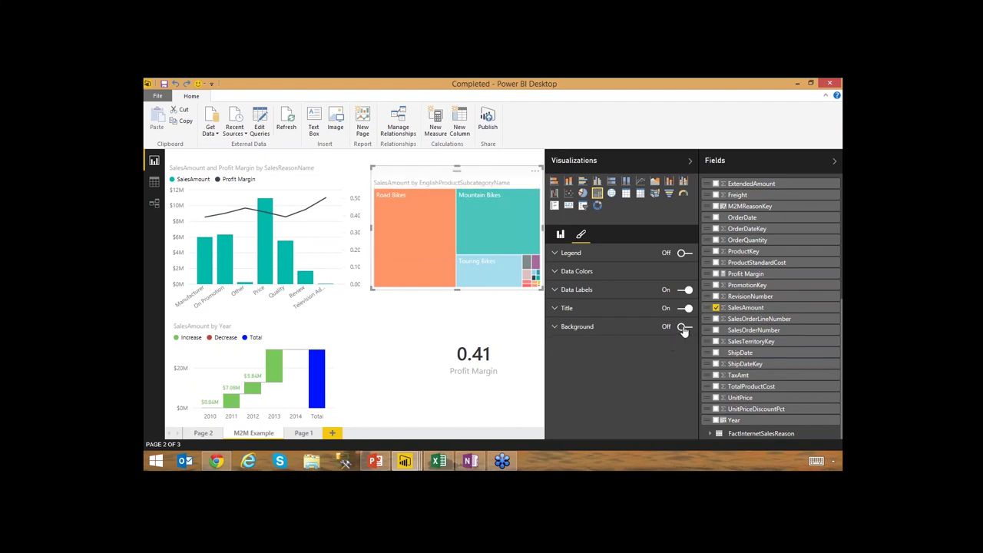
pyautogui.click(684, 327)
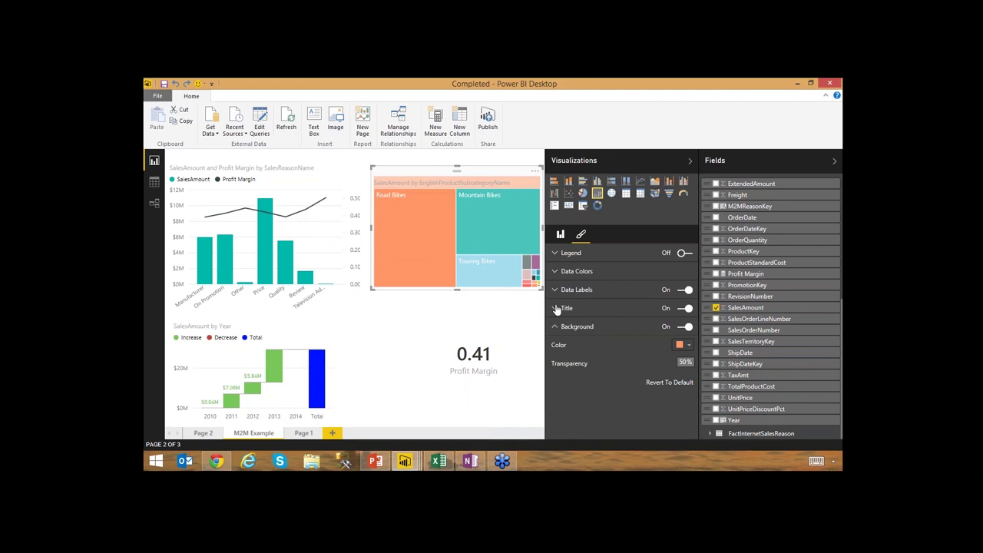
pyautogui.click(682, 326)
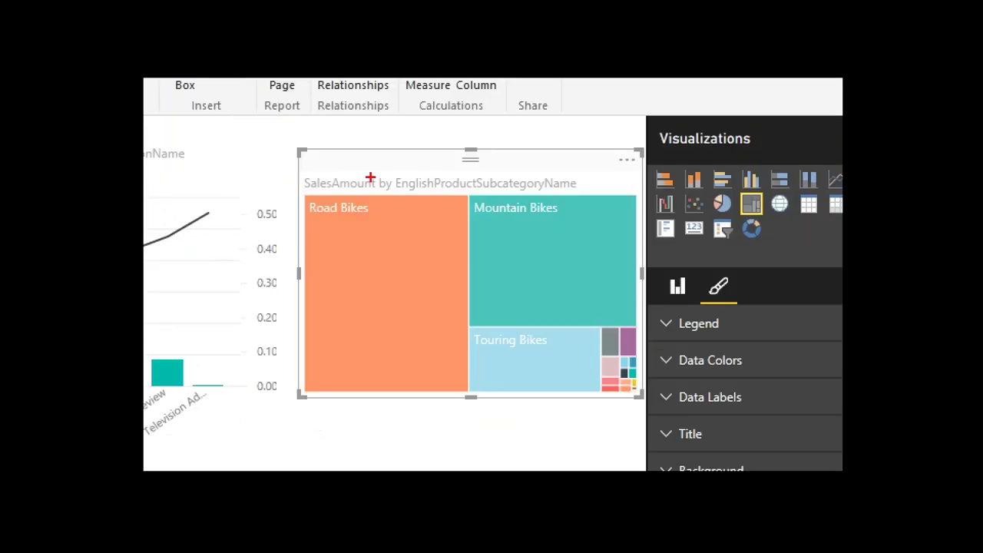
pyautogui.moveTo(291, 159)
pyautogui.mouseDown()
pyautogui.moveTo(481, 217)
pyautogui.moveTo(653, 218)
pyautogui.mouseUp()
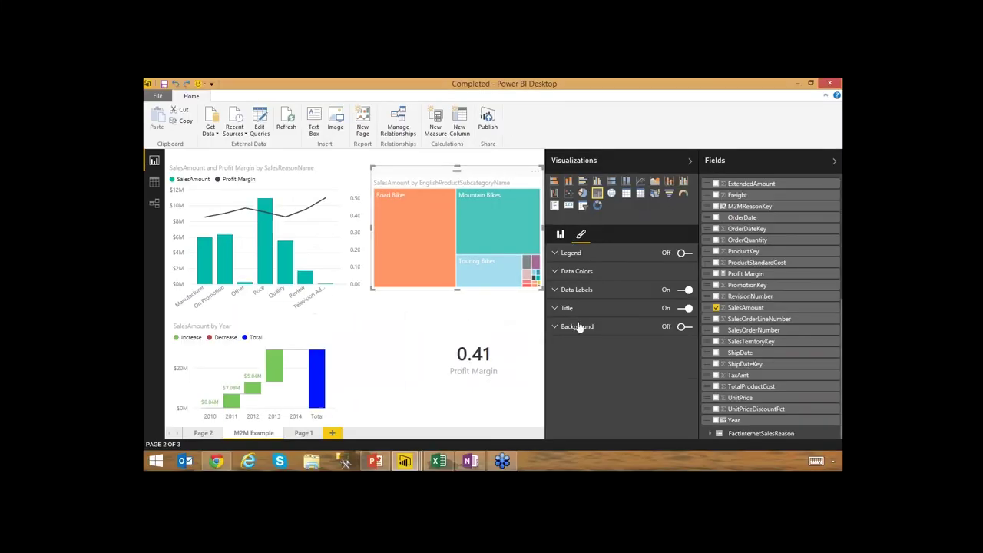
# - Change the treemap's title text to "Subcategory Sales" and deselect the visual
pyautogui.click(559, 309)
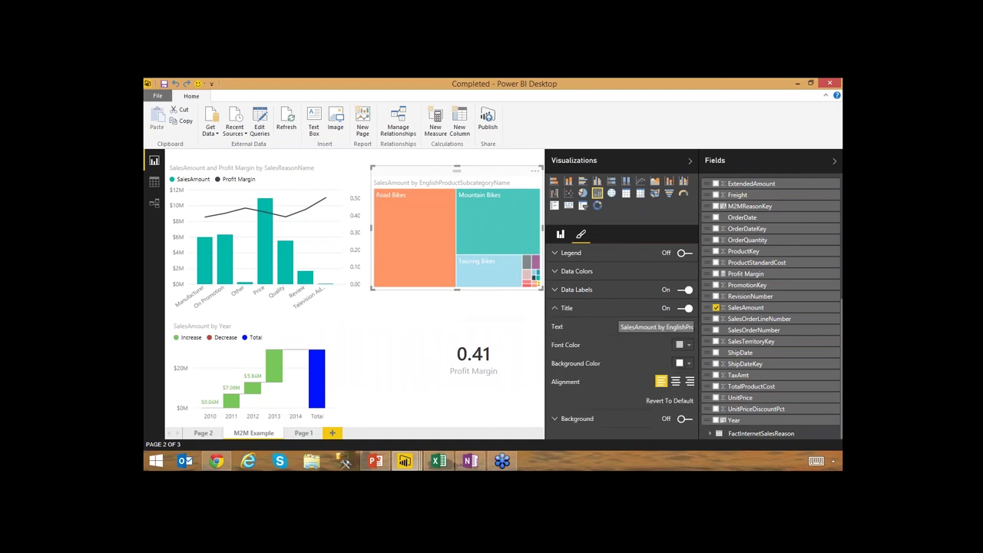
pyautogui.click(645, 333)
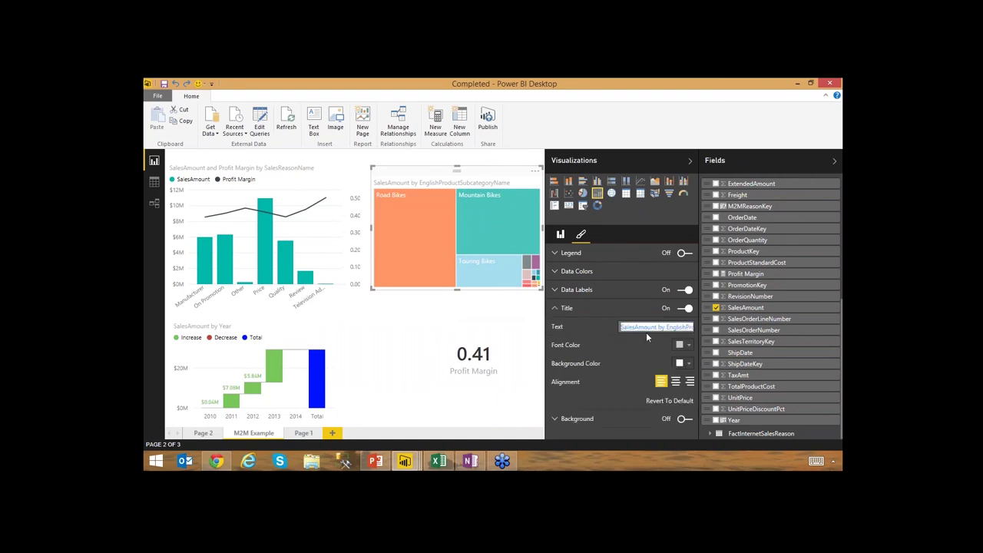
pyautogui.write('Subcategory Sales')
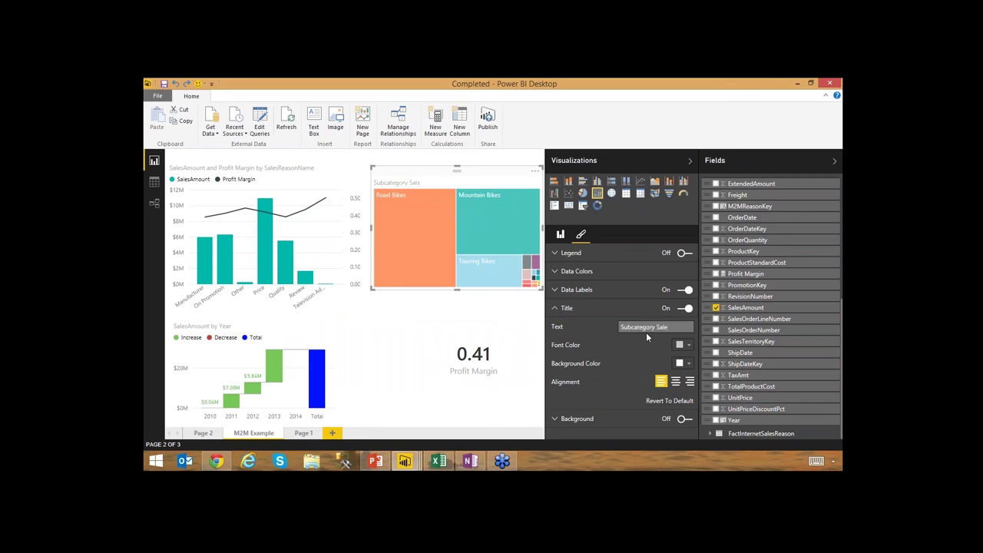
pyautogui.click(396, 340)
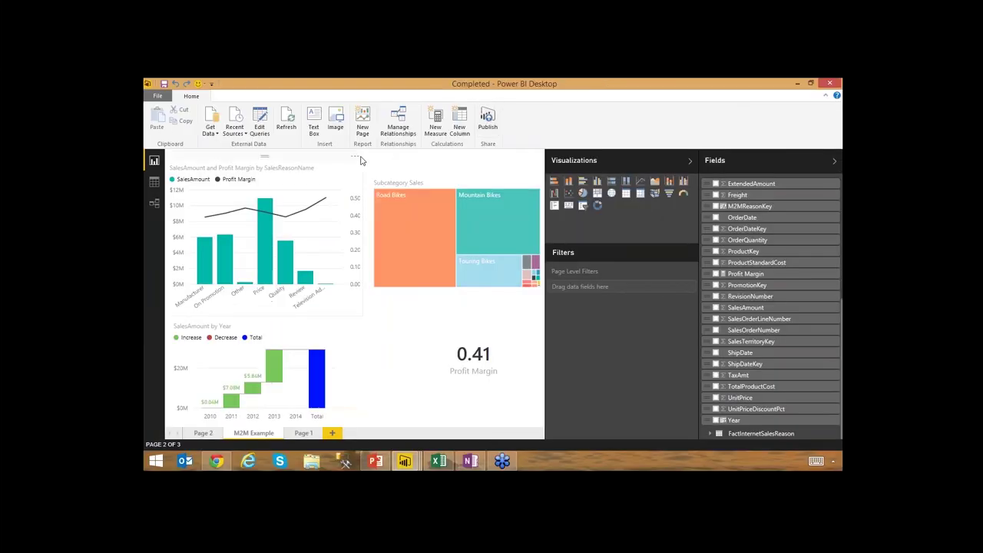
# - Check the available publish destinations, start publishing the report to Power BI, and save the pending changes
pyautogui.click(157, 96)
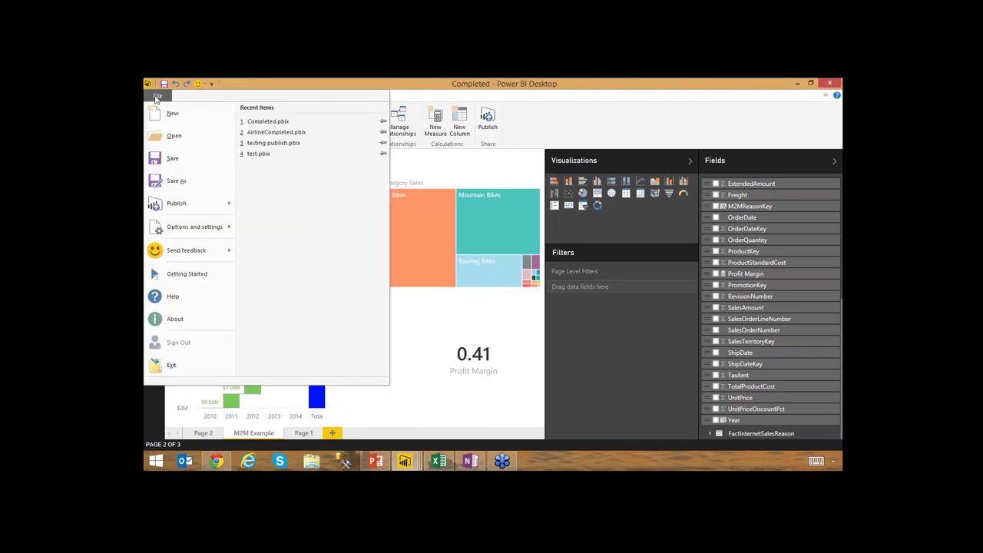
pyautogui.moveTo(210, 206)
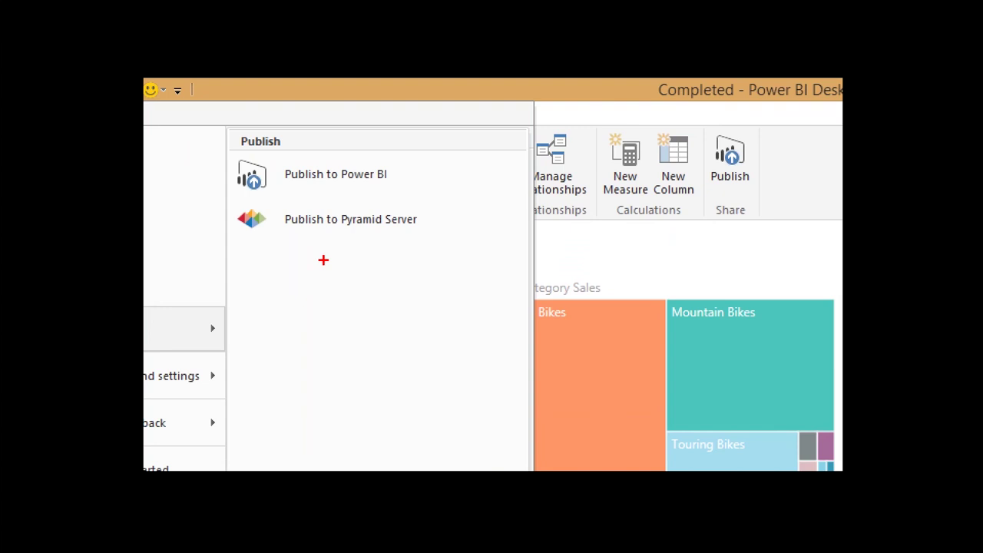
pyautogui.press('Escape')
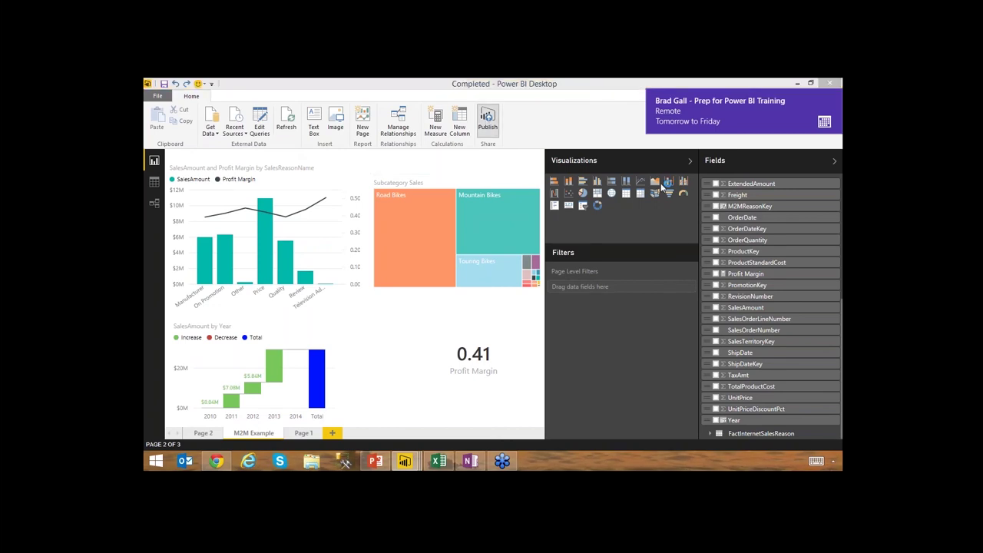
pyautogui.click(829, 82)
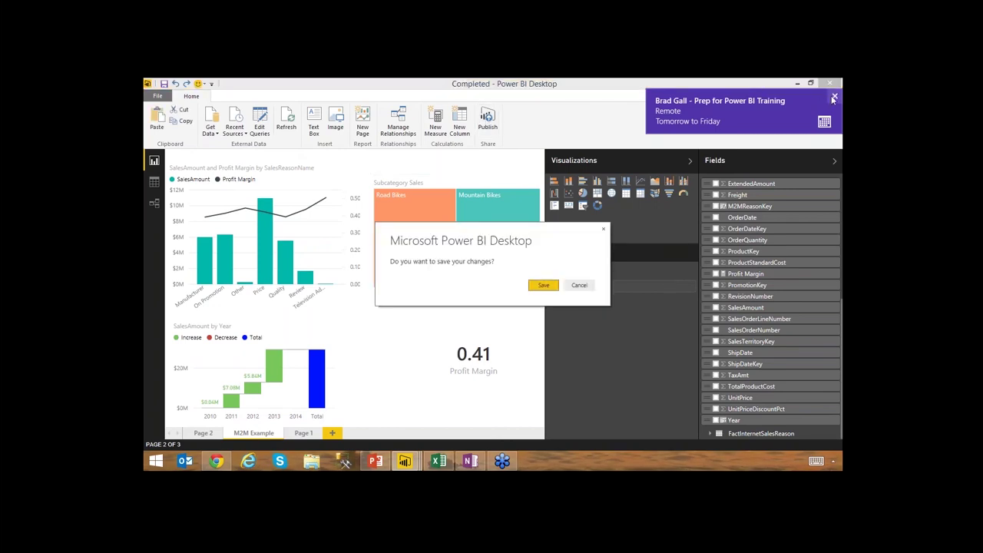
pyautogui.click(548, 288)
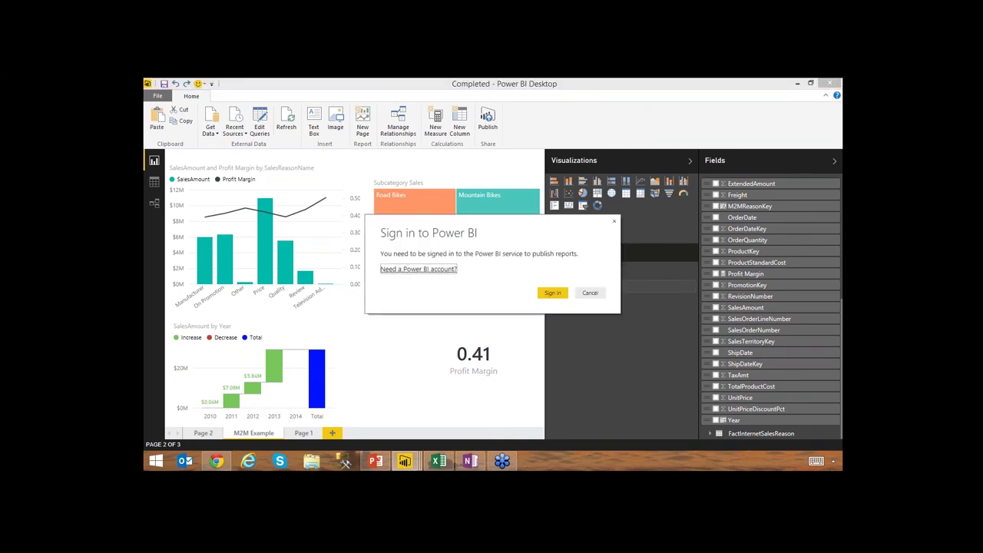
# - Sign in to Power BI with the listed work account and its password, and replace the existing "Completed" dataset with this one
pyautogui.click(555, 294)
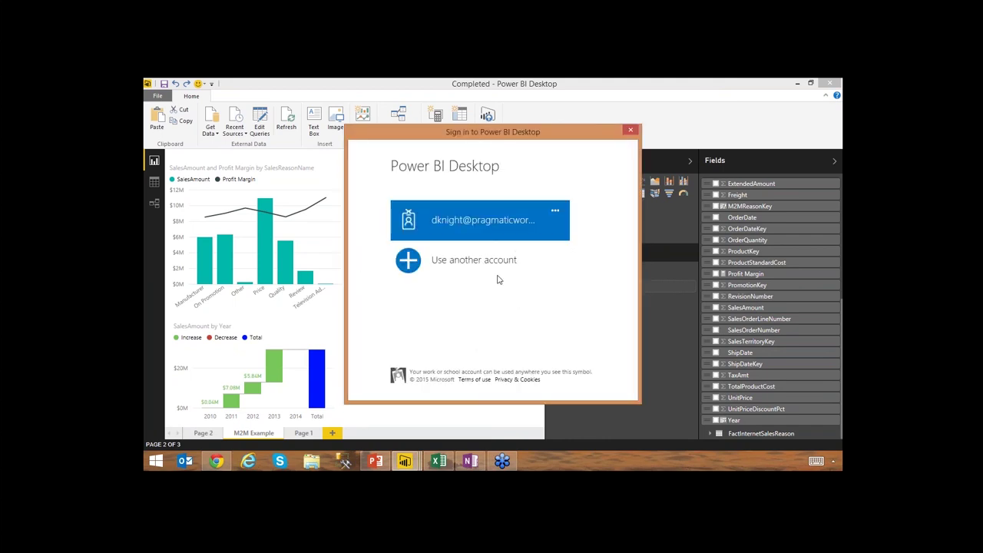
pyautogui.click(470, 228)
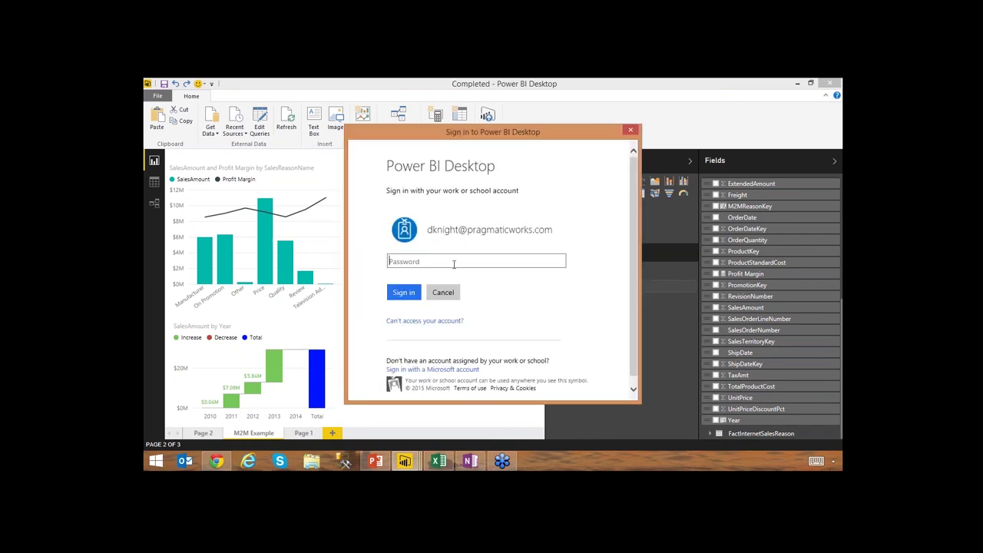
pyautogui.write('••••••••••••')
pyautogui.press('Return')
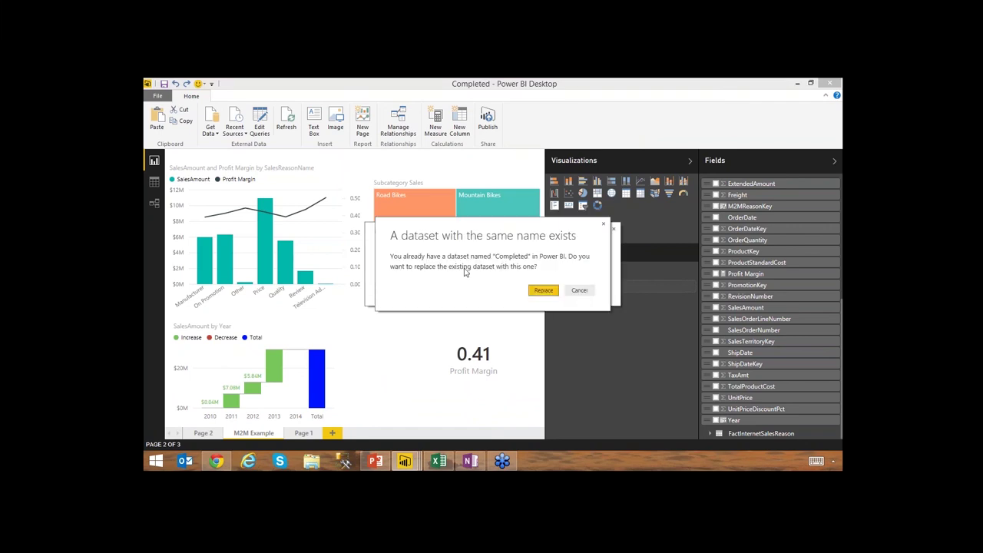
pyautogui.click(542, 290)
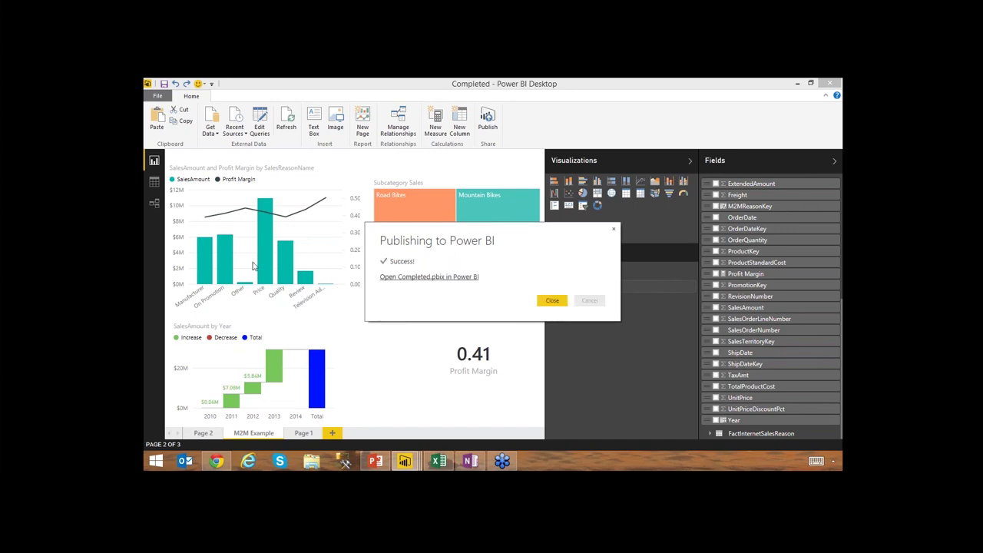
pyautogui.click(551, 301)
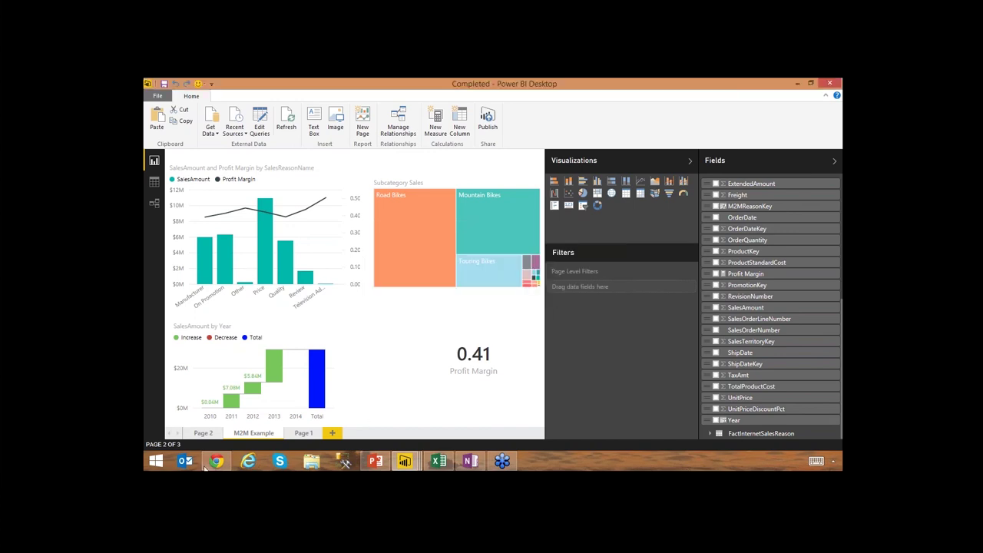
# - Switch to Chrome, go to powerbi.microsoft.com and sign in to the Power BI service
pyautogui.click(219, 462)
pyautogui.click(262, 99)
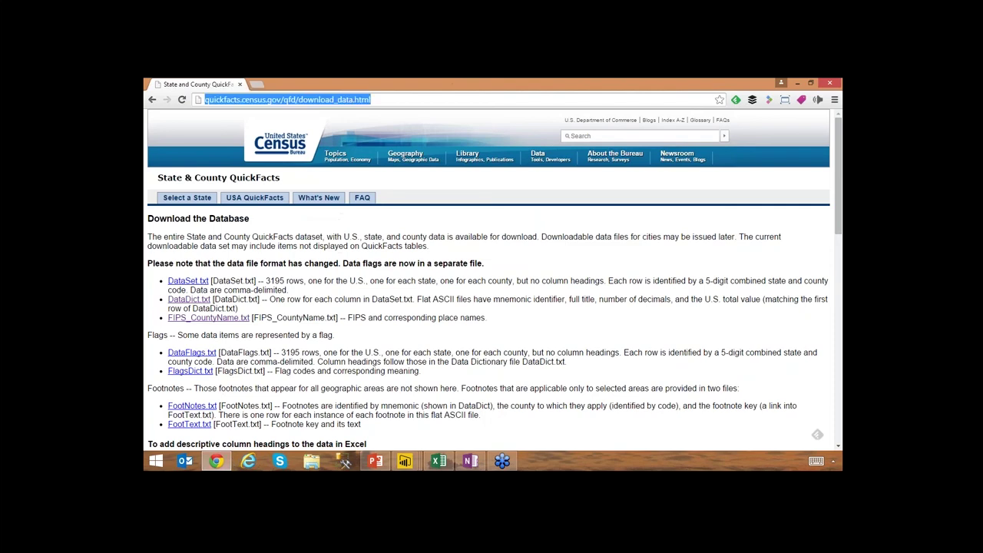
pyautogui.write('powerbi')
pyautogui.press('Return')
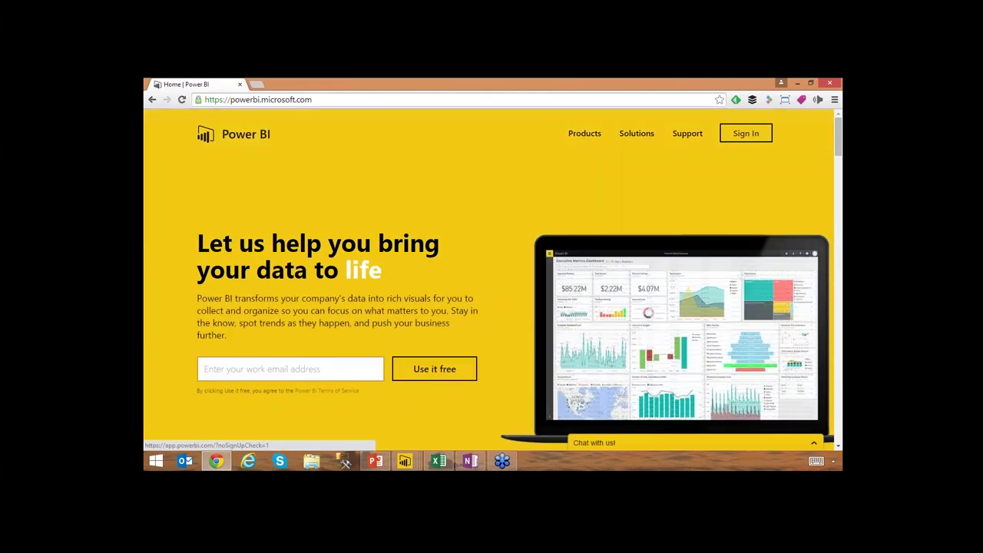
pyautogui.click(731, 138)
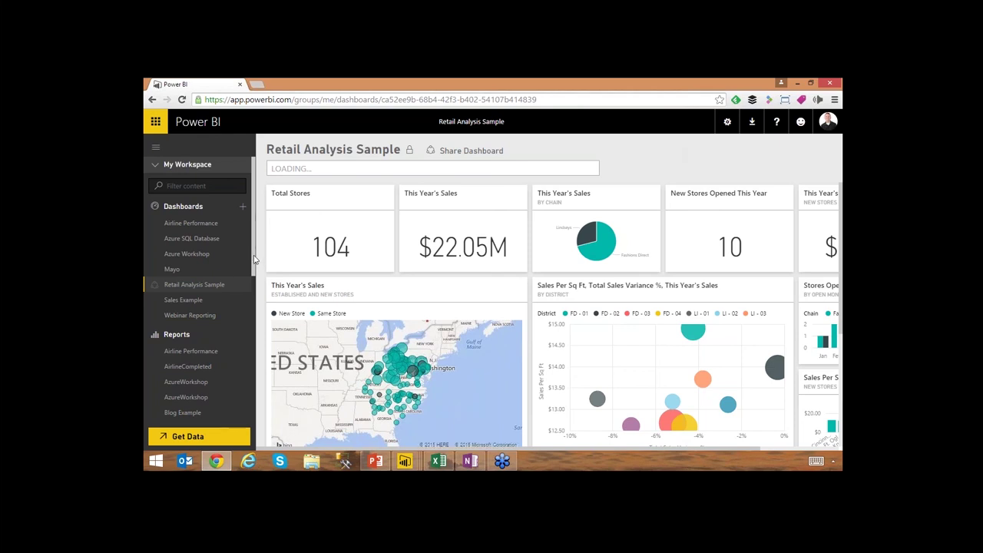
# - Open the published Completed dataset from My Workspace and look through the workspace's Reports list
pyautogui.moveTo(255, 263); pyautogui.dragTo(255, 340)
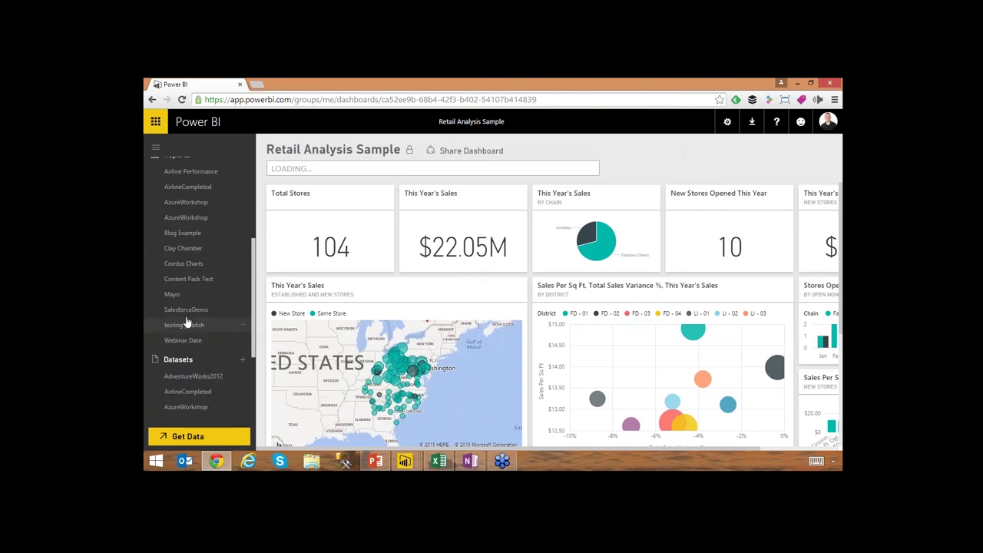
pyautogui.moveTo(254, 240); pyautogui.dragTo(251, 330)
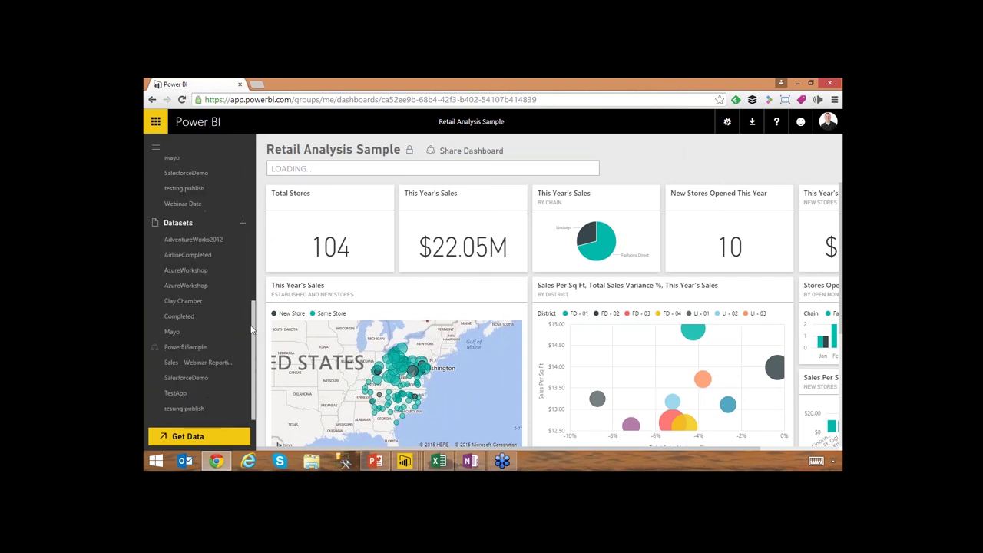
pyautogui.click(203, 318)
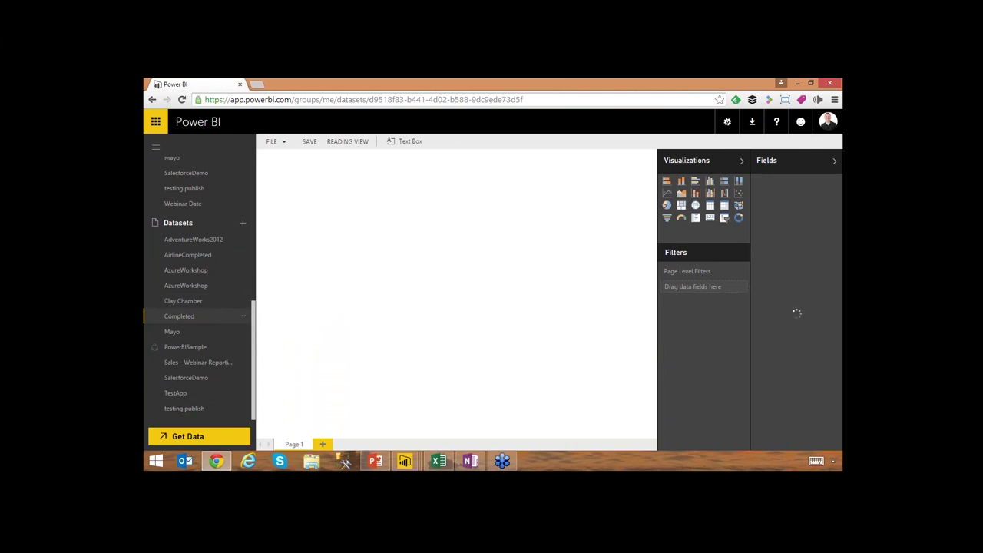
pyautogui.scroll(3, 251, 294)
pyautogui.scroll(-2, 251, 298)
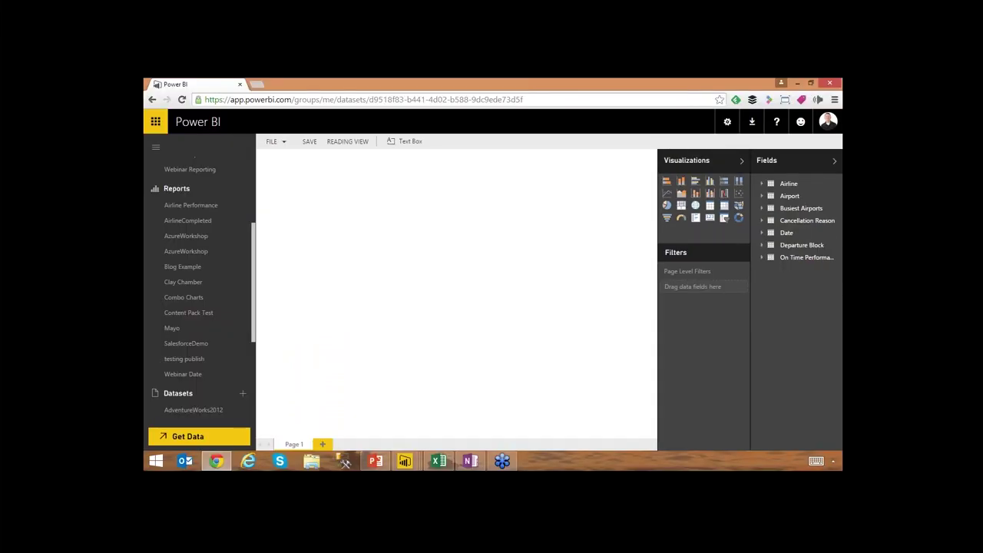
# - Switch to the PowerPoint presentation and show the Products, Services and Training slide
pyautogui.hotkey('alt', 'Tab')
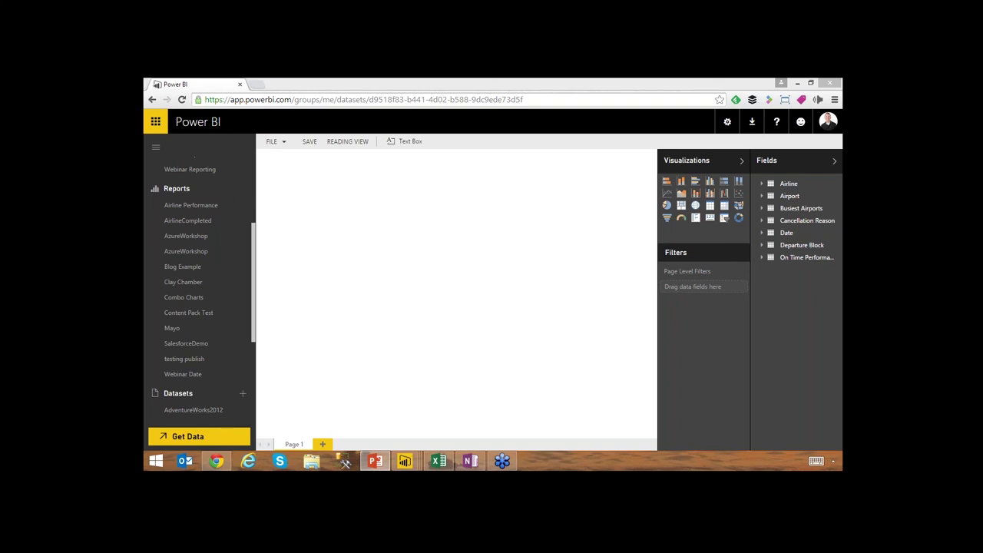
pyautogui.hotkey('alt', 'Tab')
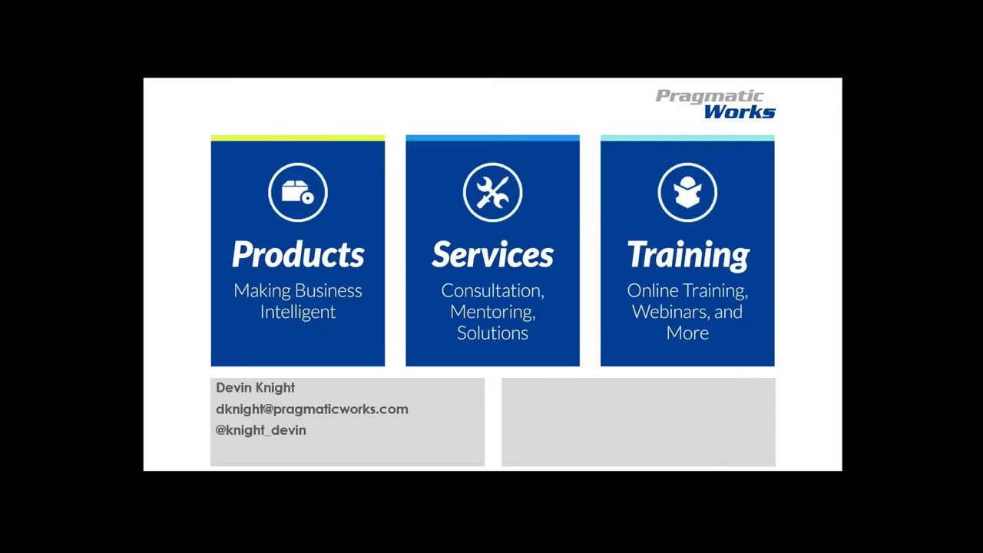